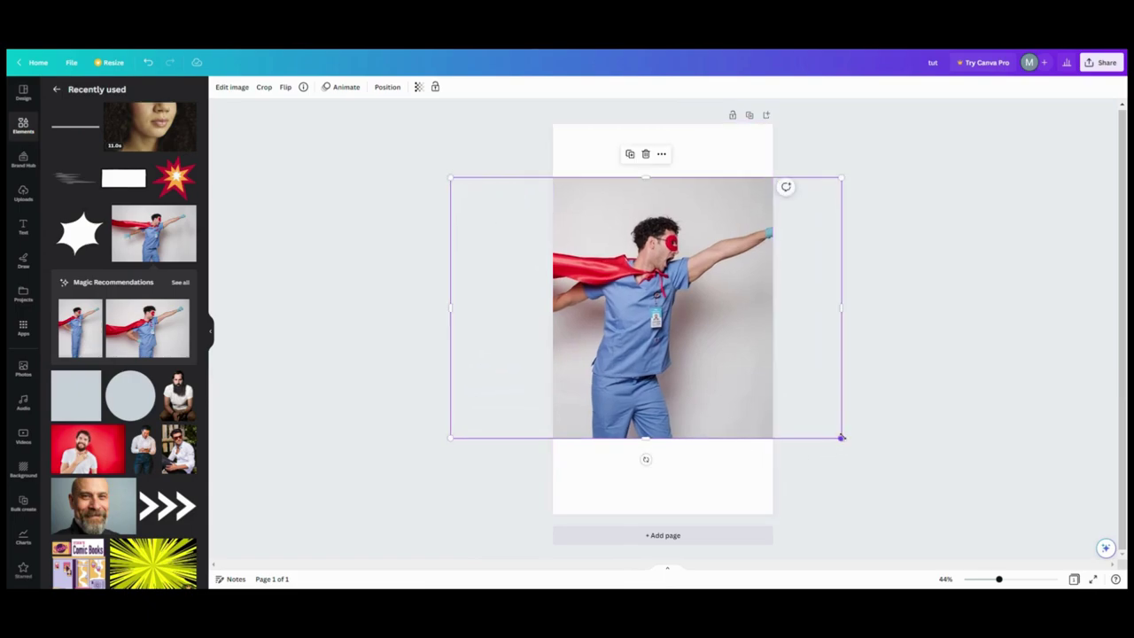
- Enlarge the superhero photo slightly, crop both sides to a narrow portrait within the page, and shift it up a little
drag(841, 438, 866, 455)
drag(865, 317, 749, 316)
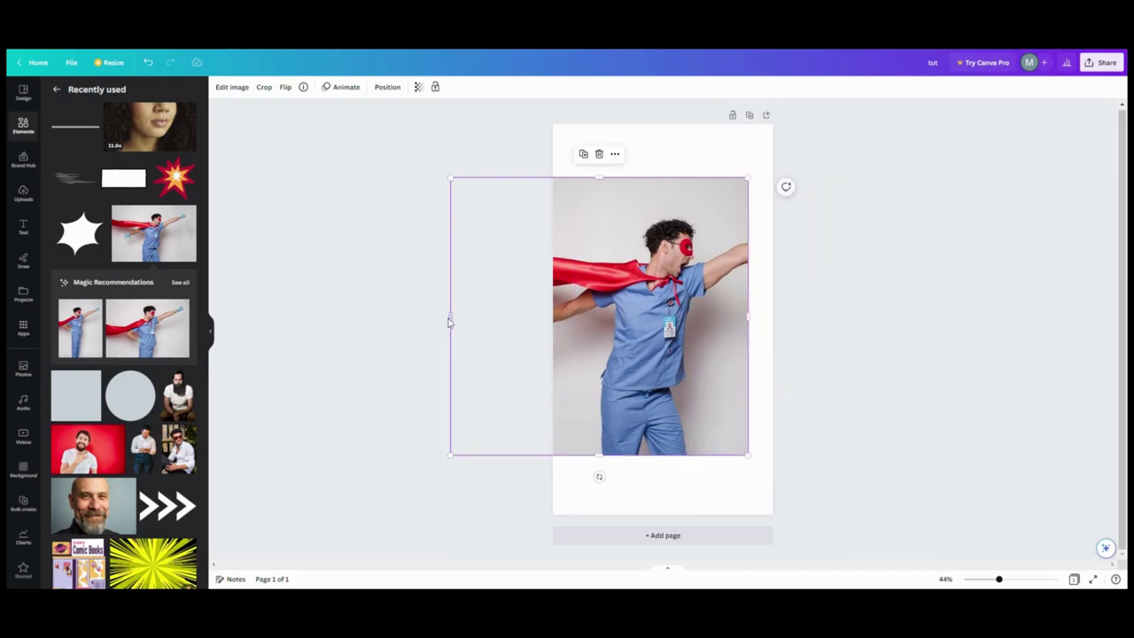
drag(451, 316, 583, 319)
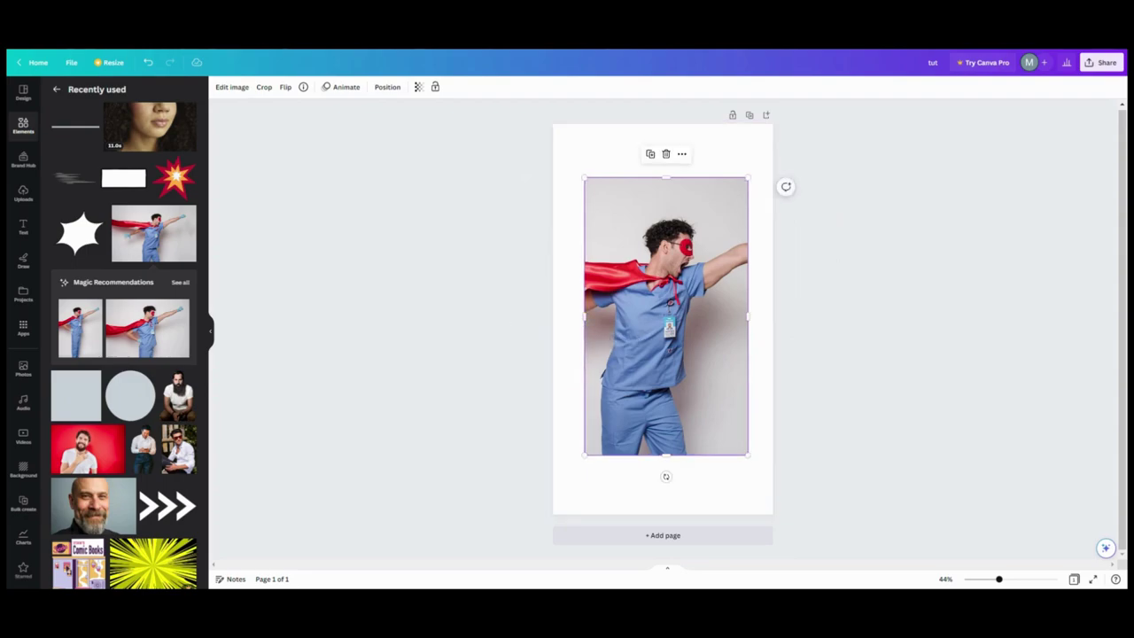
click(212, 335)
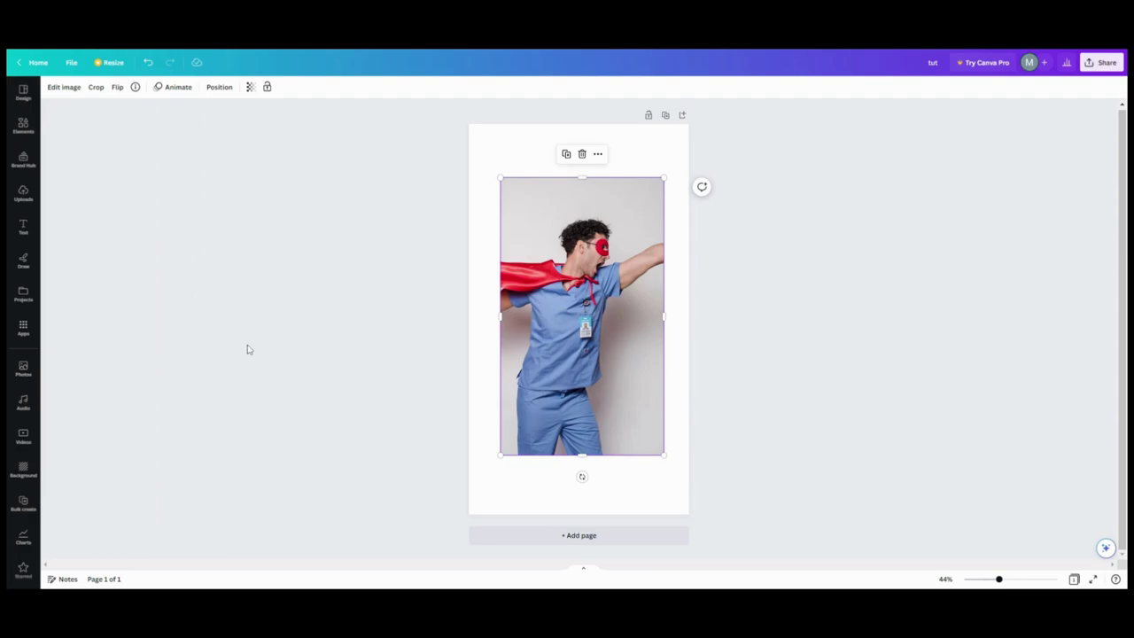
drag(582, 340, 583, 325)
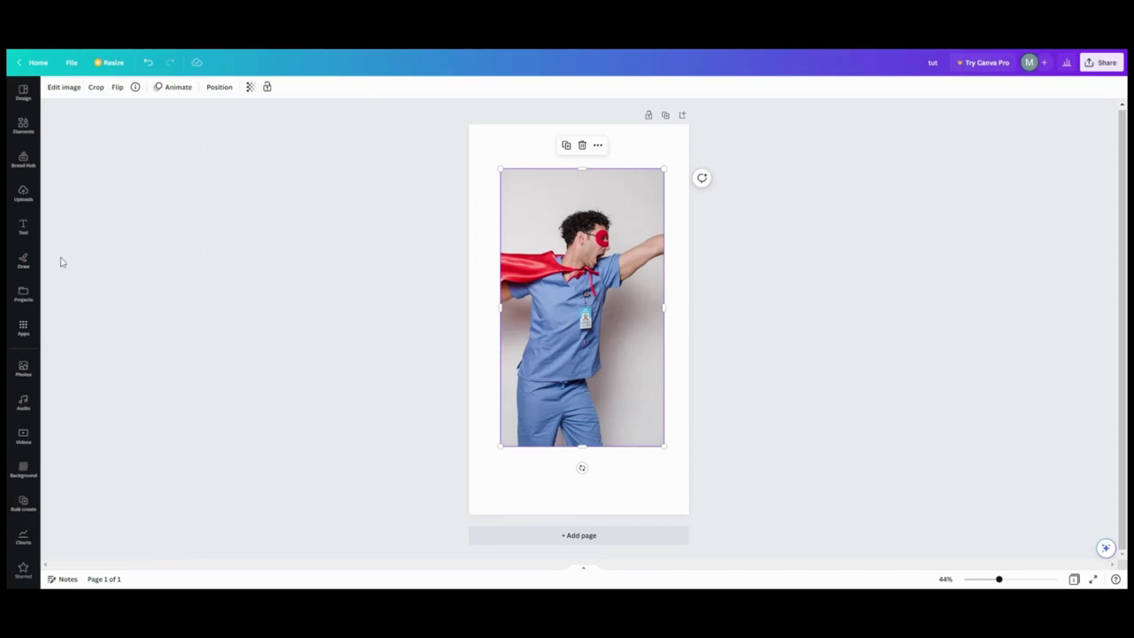
- Apply the Retrato paint effect to the superhero photo
scroll(31, 335, down, 1)
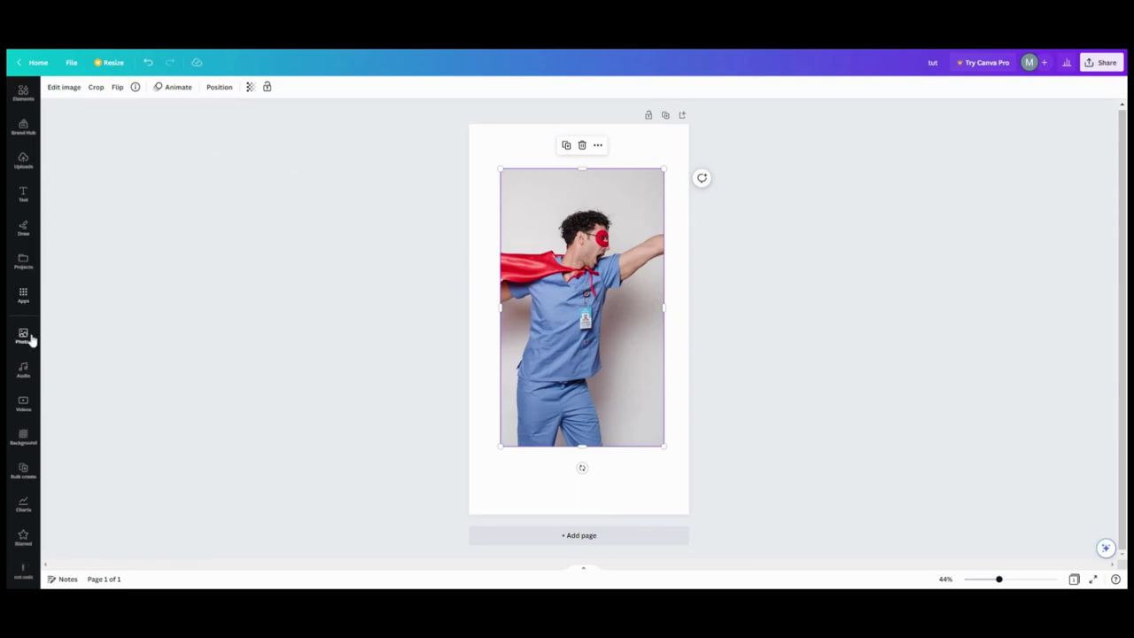
click(64, 87)
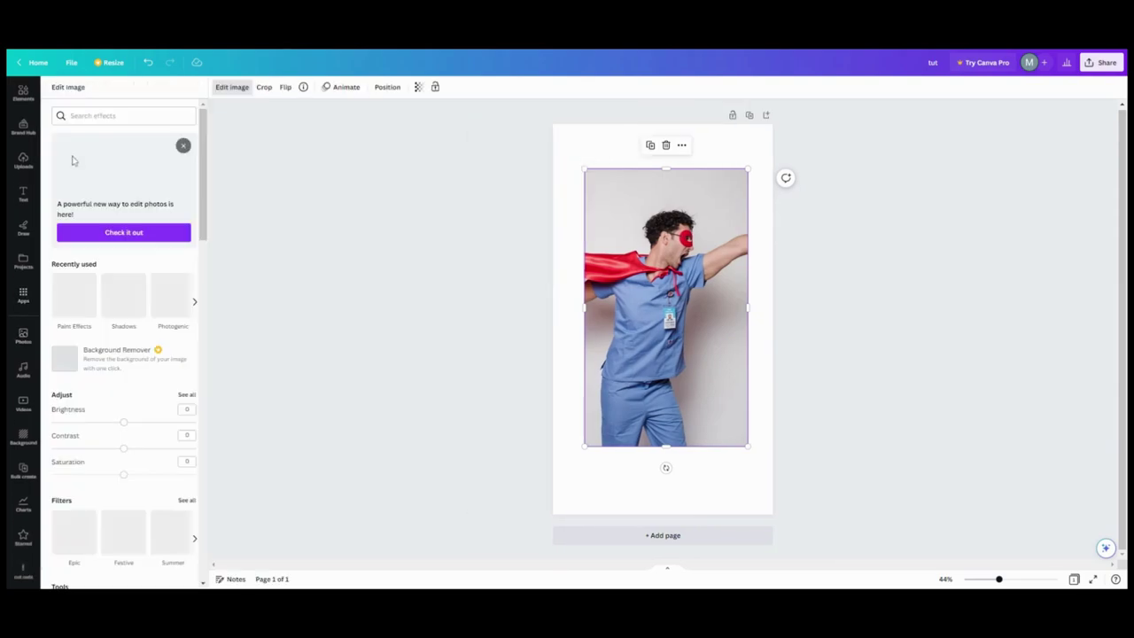
click(84, 297)
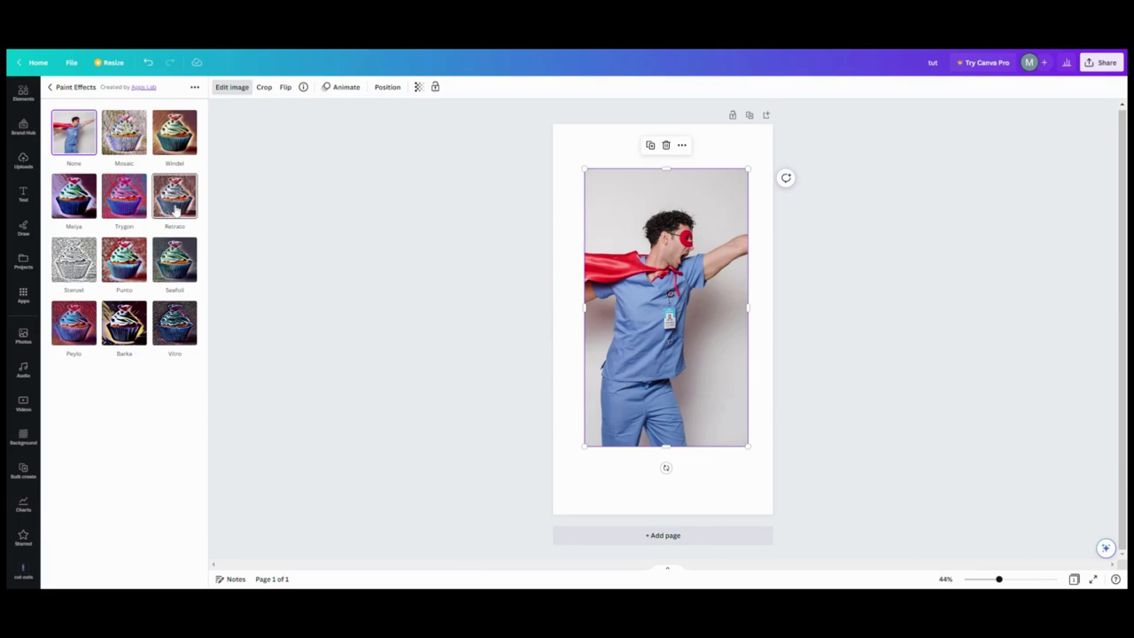
click(175, 209)
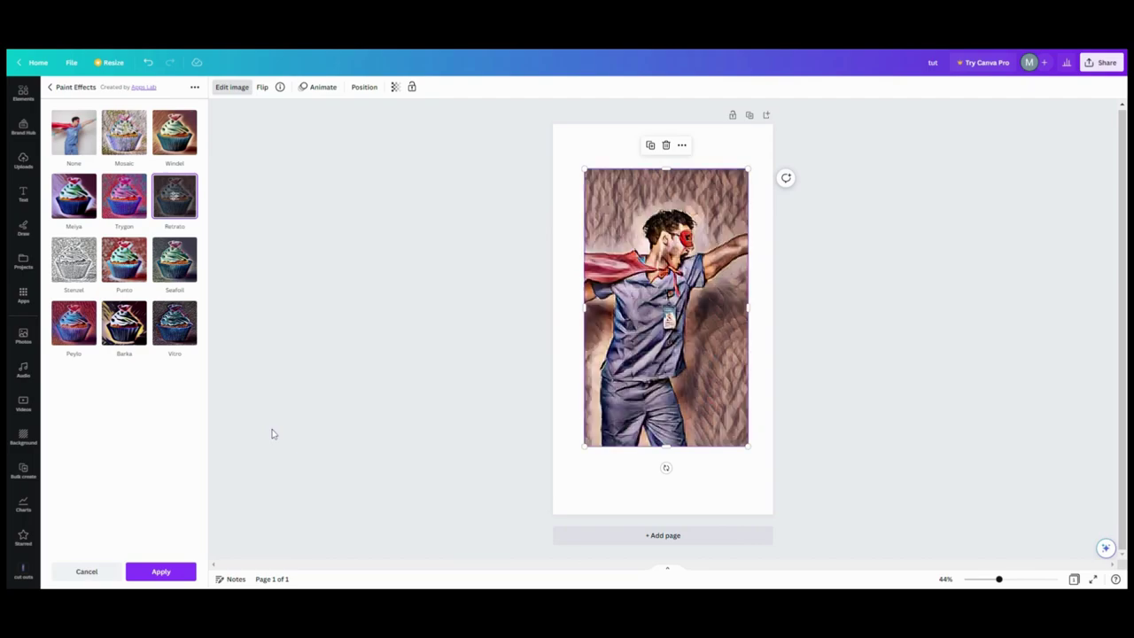
click(187, 572)
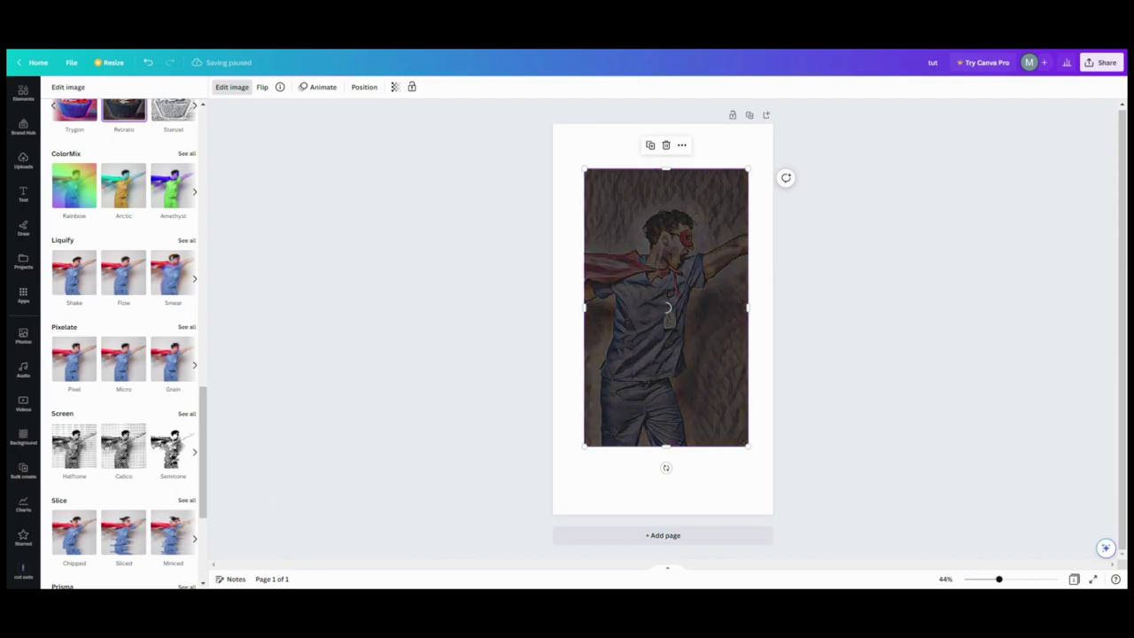
key(Escape)
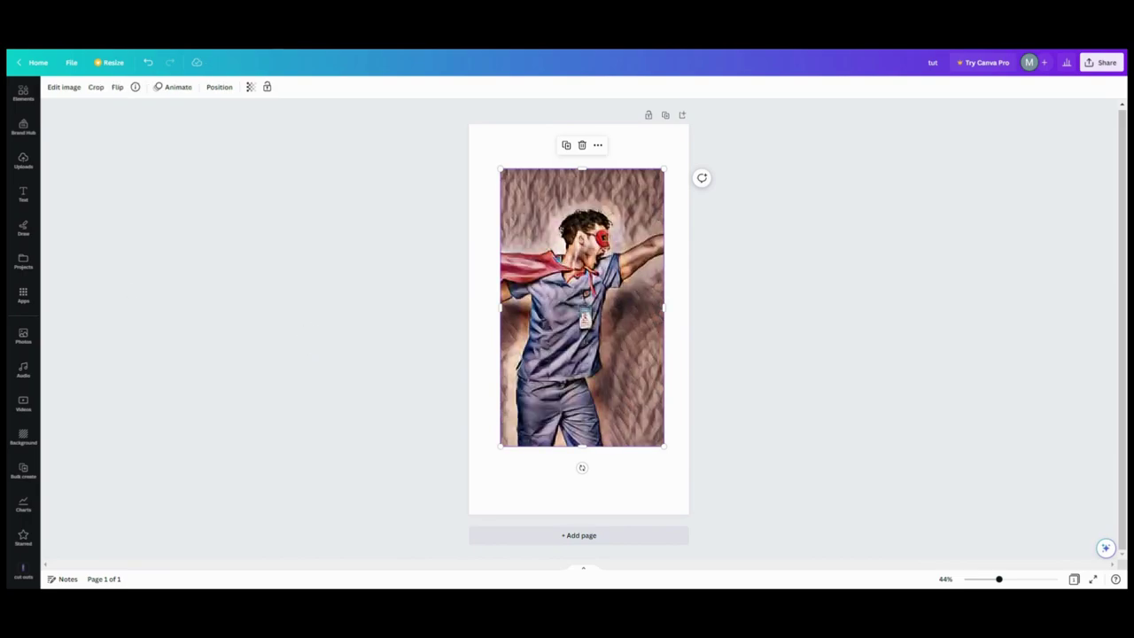
- Add a straight black line to the page and set its line weight to 16
click(23, 92)
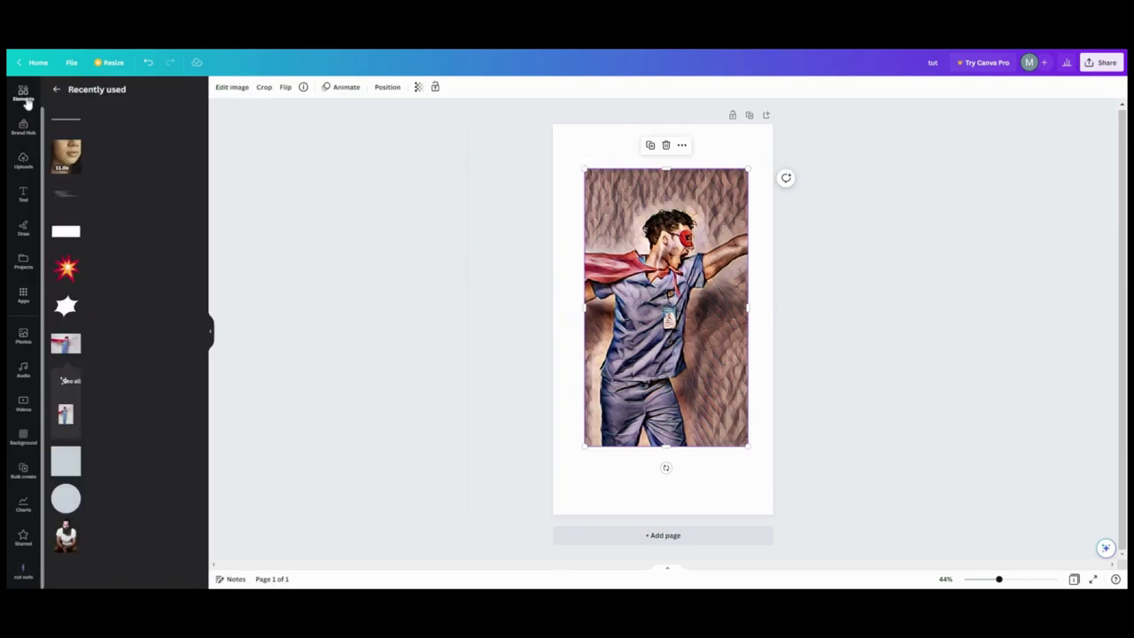
click(71, 136)
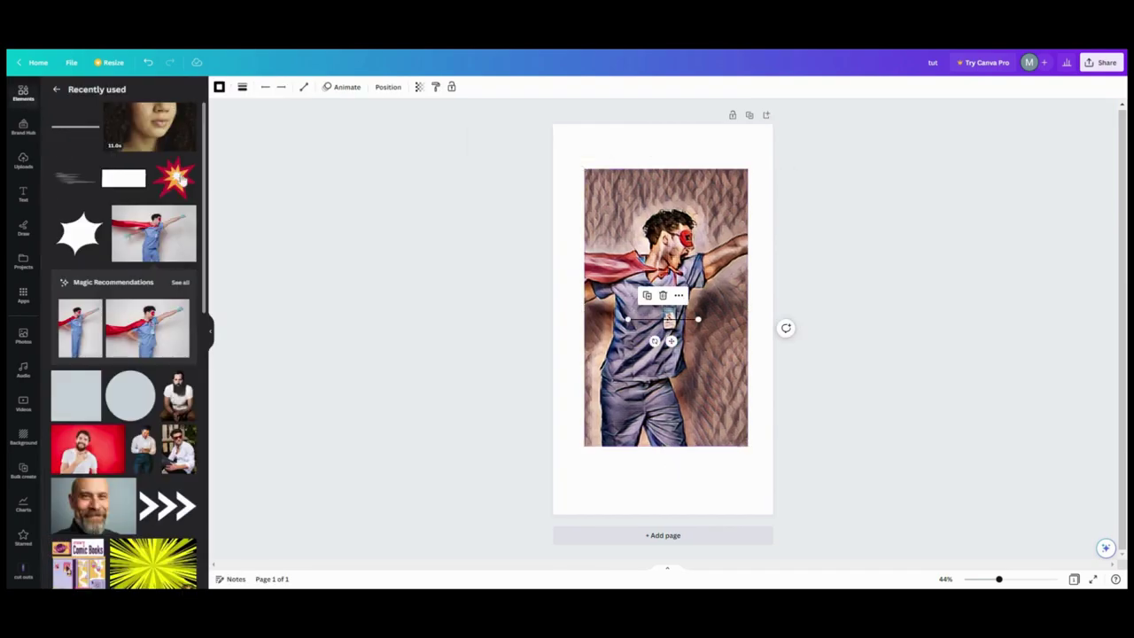
click(242, 86)
drag(251, 168, 263, 174)
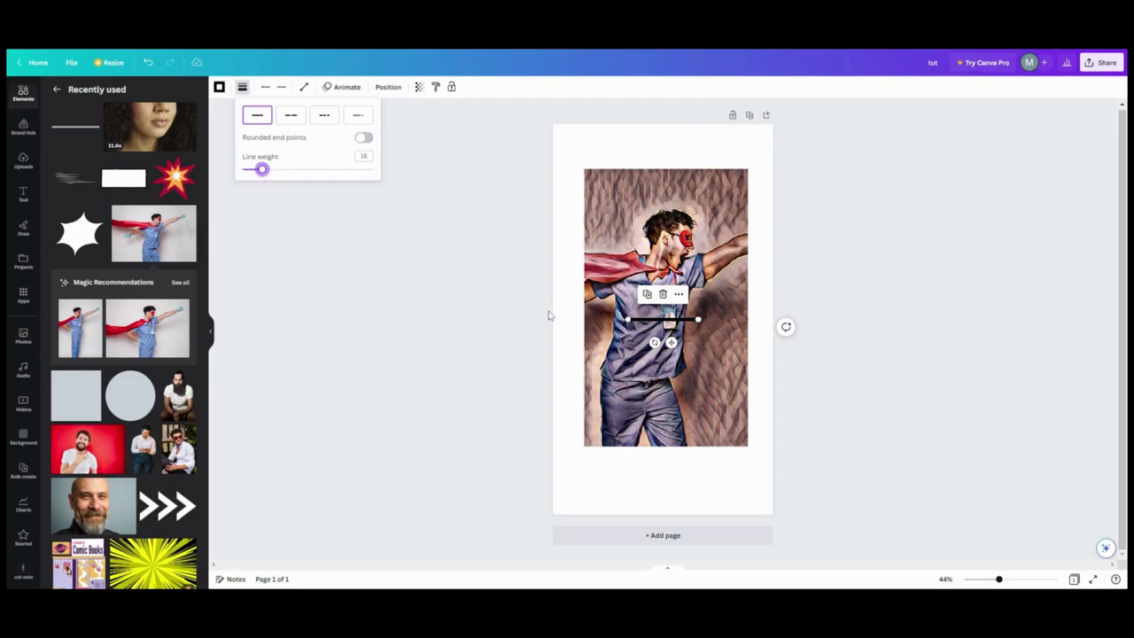
- Move the line to the photo's upper-left corner and tilt it upward to the right, starting at the page's left edge
drag(613, 237, 610, 233)
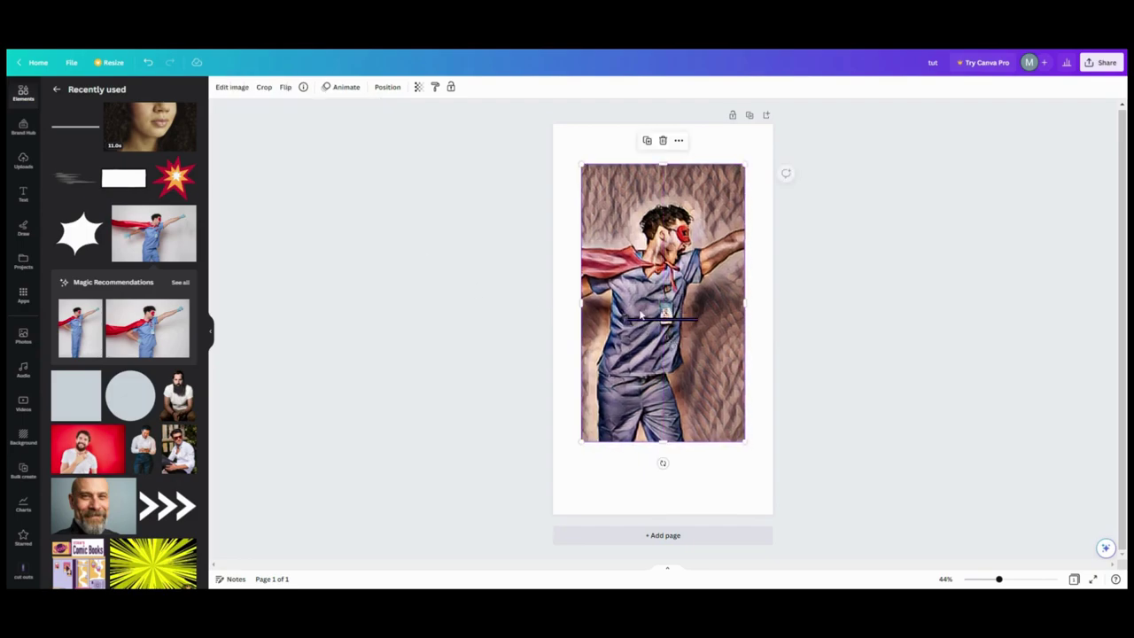
click(148, 62)
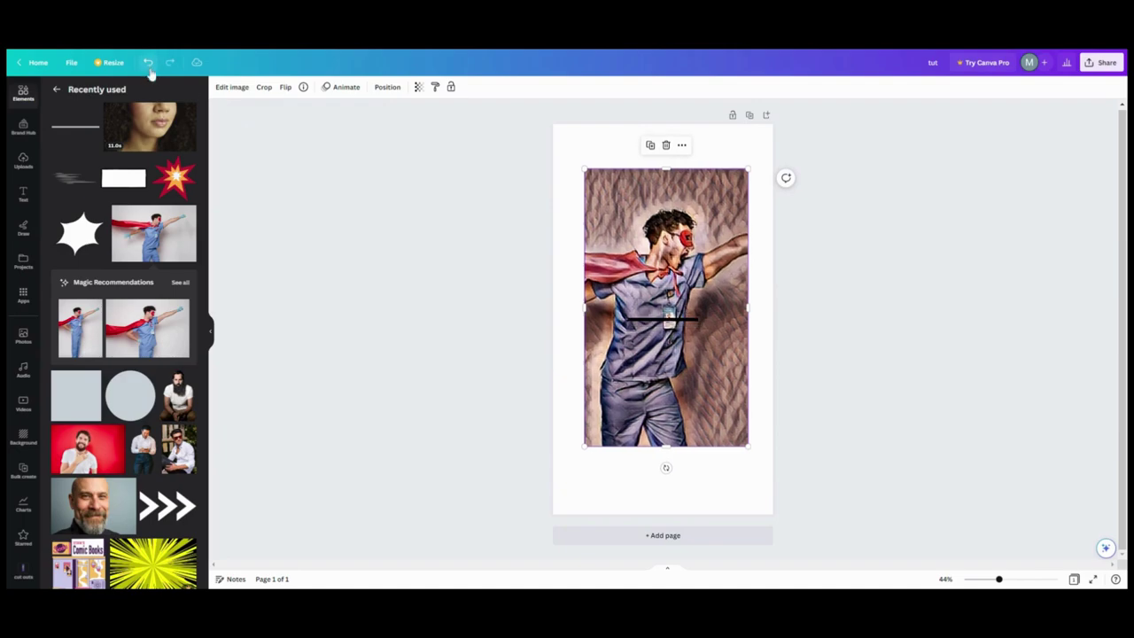
click(669, 327)
drag(669, 330, 589, 192)
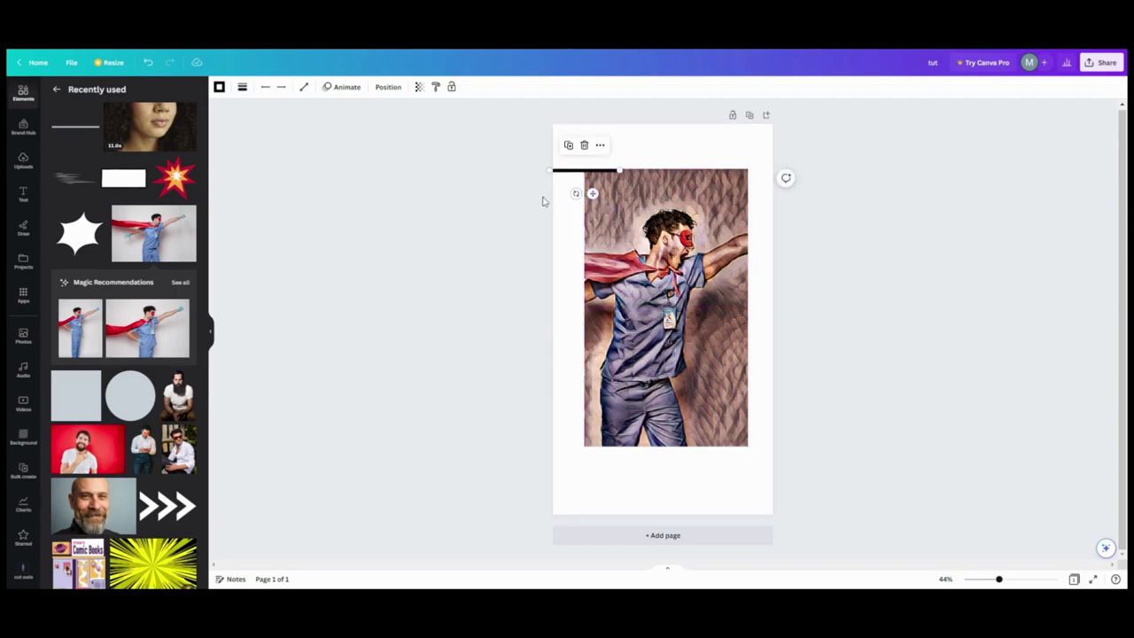
mouse_move(620, 170)
mouse_down()
mouse_move(630, 153)
mouse_move(602, 172)
mouse_up()
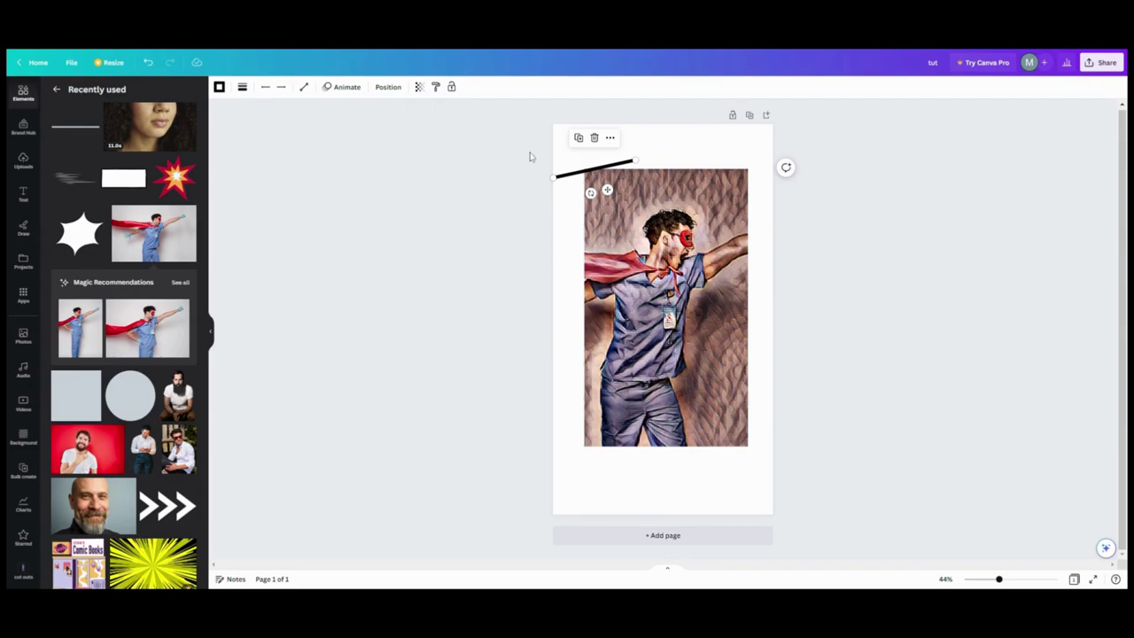
- Duplicate the slanted line for a parallel edge just below it, and turn another copy into a vertical line left of the photo
click(579, 138)
drag(609, 192, 546, 215)
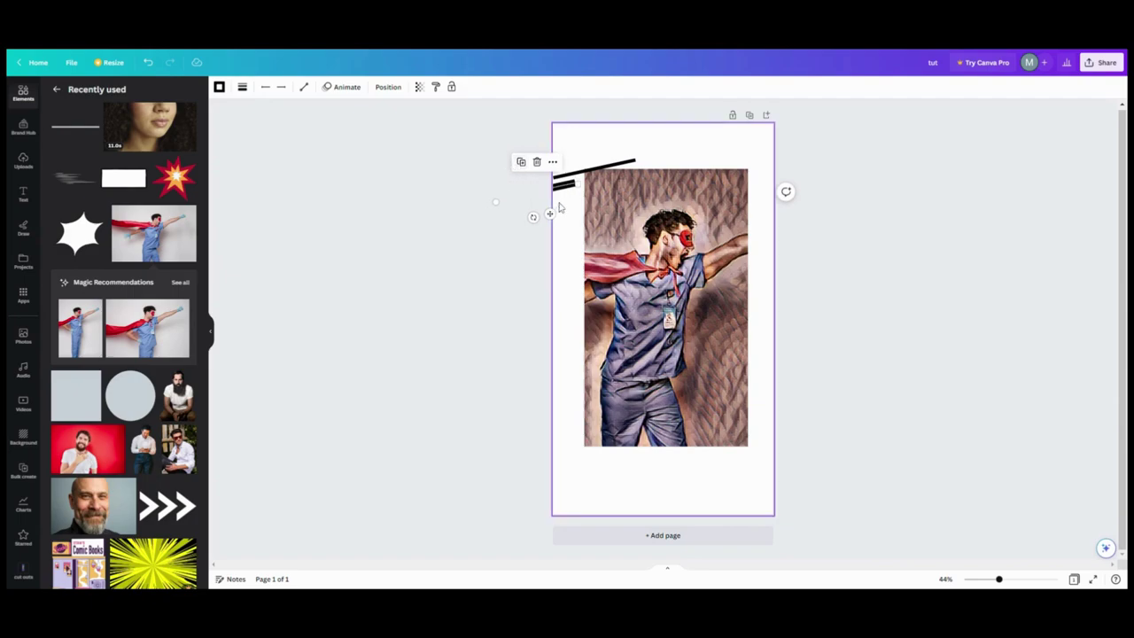
mouse_move(533, 216)
mouse_down()
mouse_move(547, 248)
mouse_move(550, 214)
mouse_up()
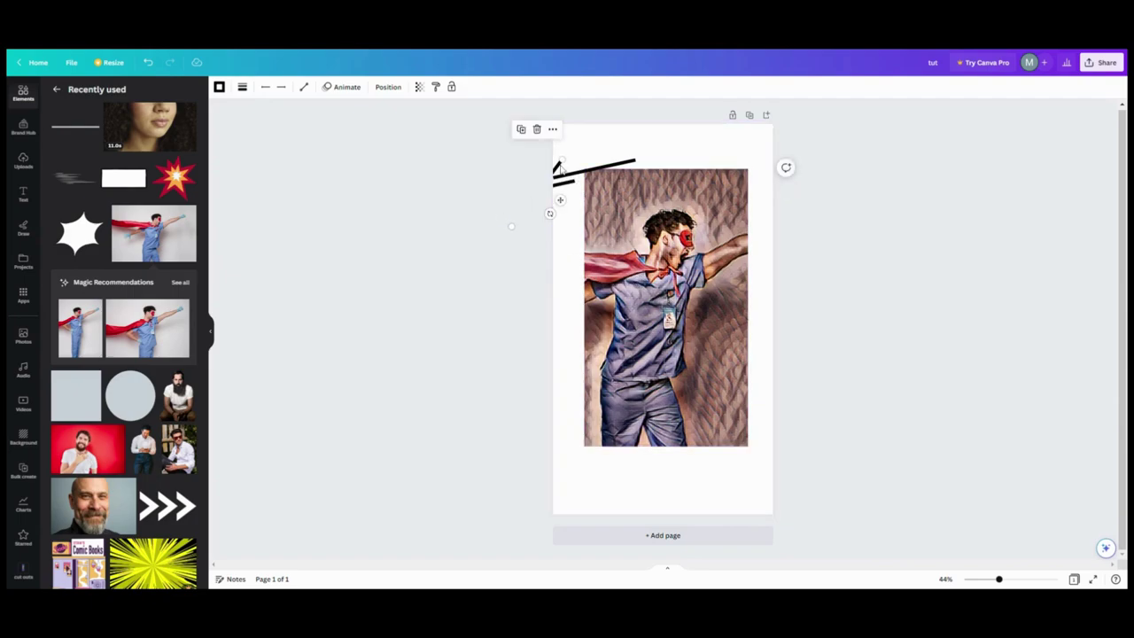
drag(559, 166, 572, 187)
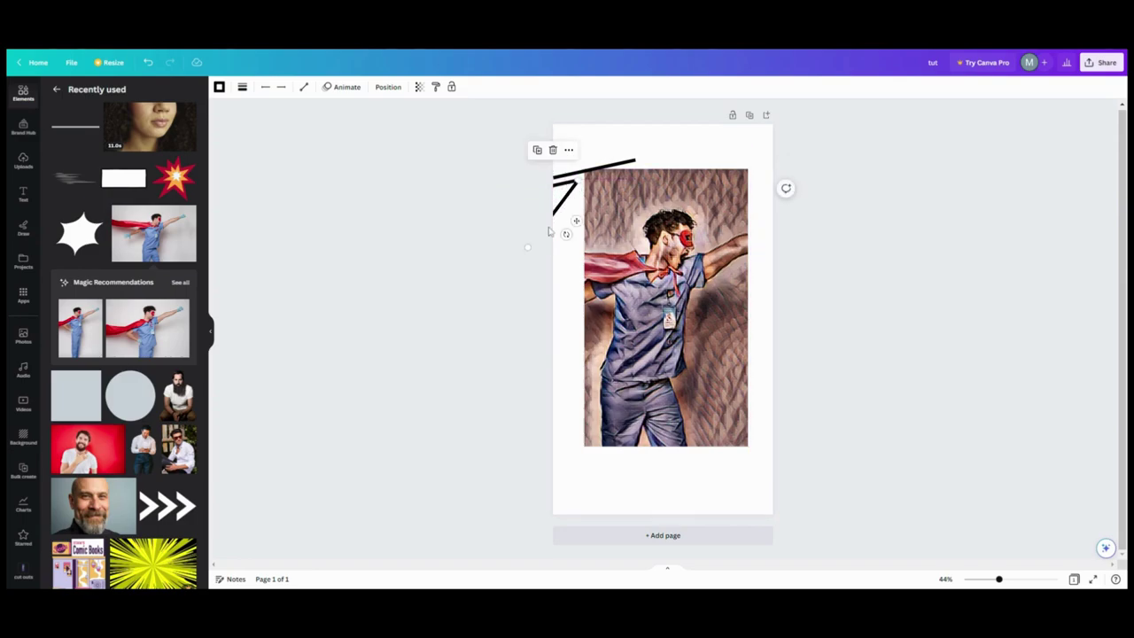
drag(527, 248, 576, 277)
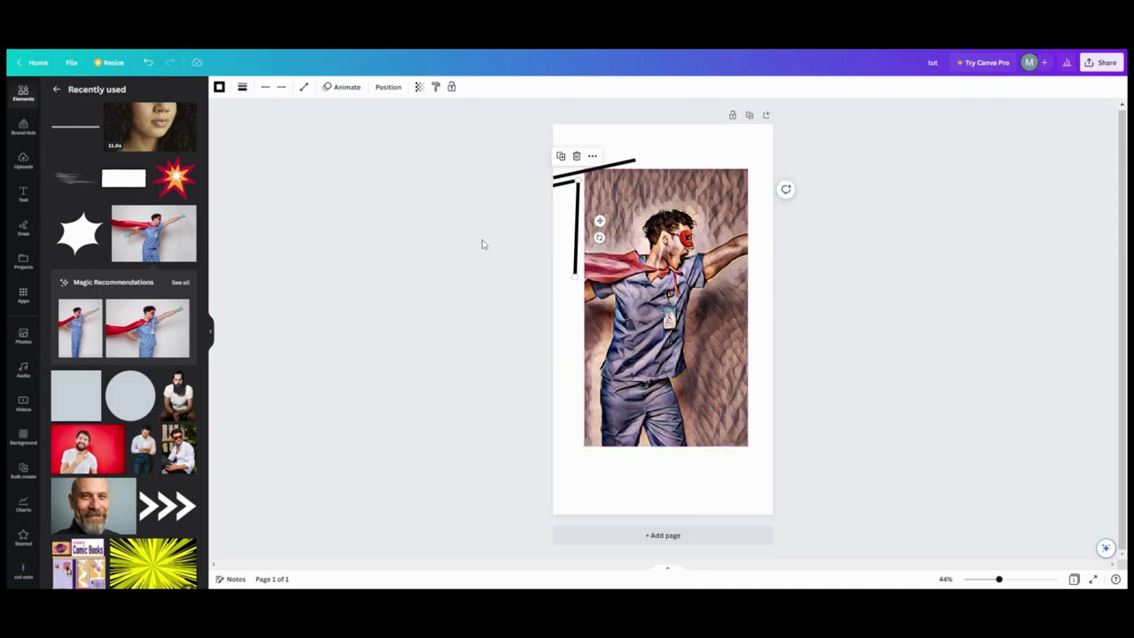
- Duplicate the short slanted line and place copies lower down as the divider between the upper-left and lower-left panels
drag(577, 210, 543, 308)
click(564, 184)
key(ctrl+d)
click(455, 227)
drag(451, 267, 435, 288)
key(ctrl+d)
- Duplicate the upper-left panel's vertical line and place the copy below it as the lower-left panel's side edge
click(456, 222)
key(ctrl+d)
drag(460, 209, 454, 345)
click(456, 145)
click(447, 135)
click(457, 352)
- Add a vertical line along the photo's left edge down past its bottom, and lengthen the lower-left panel's vertical edge to match
click(457, 193)
key(ctrl+d)
drag(462, 202, 471, 208)
drag(468, 269, 468, 518)
click(455, 404)
drag(455, 414, 462, 520)
- Add horizontal lines beneath the photo and lower-left panel, stretching the outermost one across the full page width
drag(494, 414, 465, 430)
drag(472, 432, 595, 561)
click(567, 482)
click(313, 482)
drag(558, 523, 558, 526)
drag(467, 526, 413, 525)
drag(702, 525, 731, 526)
drag(447, 517, 480, 515)
- Duplicate the long vertical line on the photo's left and place the copy along its right side
click(468, 390)
click(447, 99)
drag(507, 320, 743, 312)
click(421, 473)
drag(706, 396, 714, 396)
- Copy the left panel's vertical and bottom lines to the right side to form the lower-right panel's edges
click(456, 202)
click(431, 105)
drag(463, 203, 713, 433)
drag(715, 377, 716, 374)
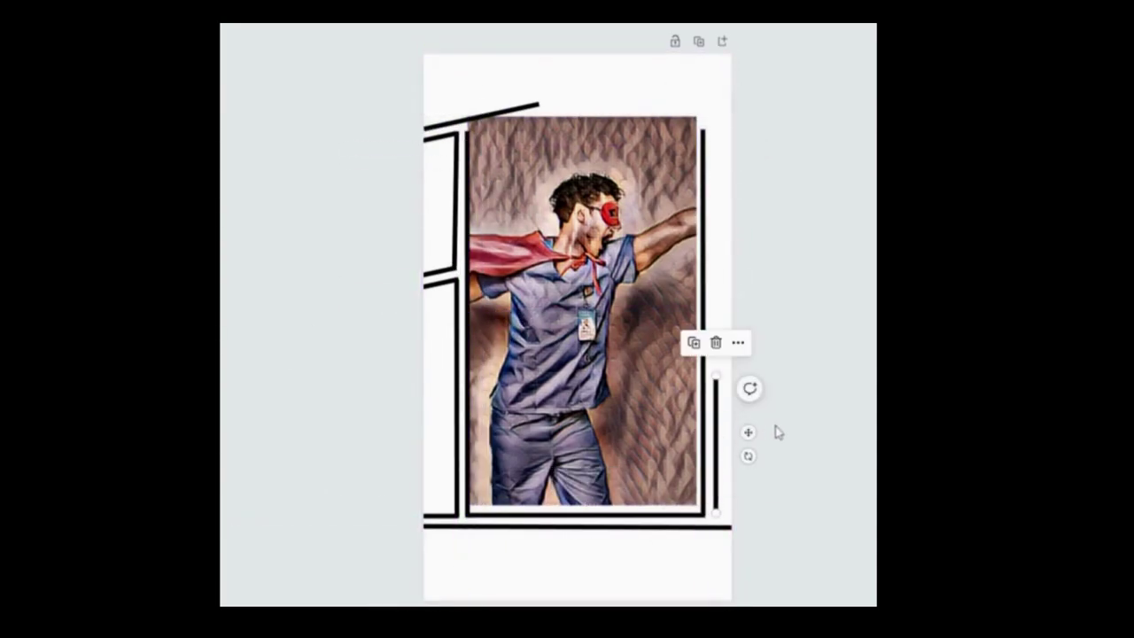
click(324, 504)
drag(325, 504, 853, 548)
drag(719, 516, 714, 505)
click(713, 506)
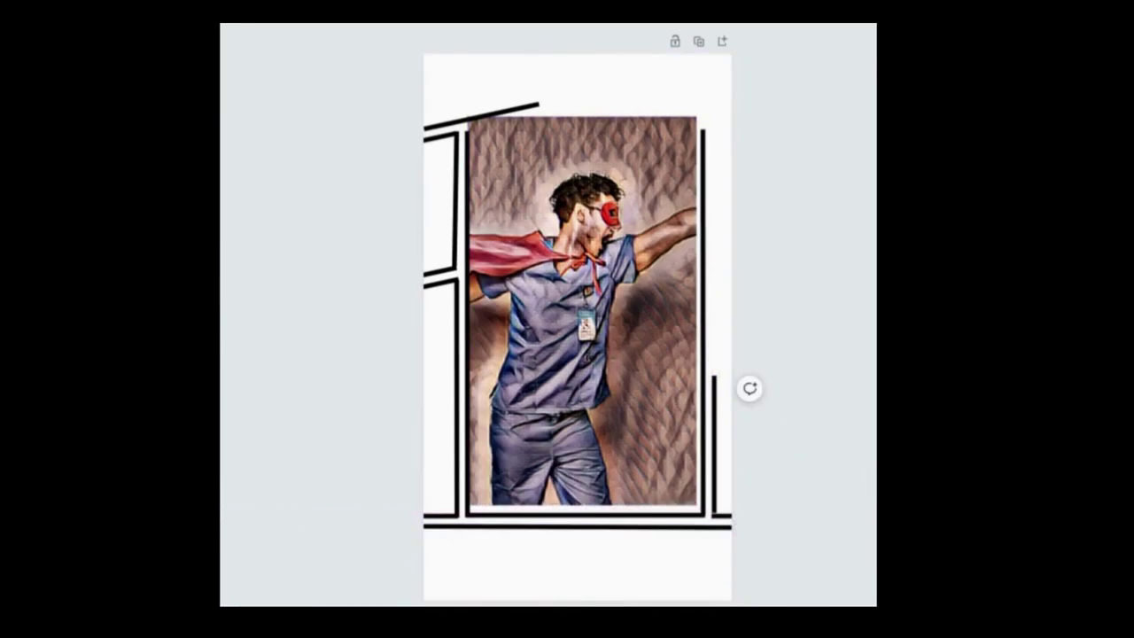
- Copy the slanted divider lines to the right side and add a vertical edge above them for the upper-right panel
click(441, 271)
click(378, 237)
drag(422, 313, 788, 377)
drag(726, 361, 721, 372)
drag(719, 413, 705, 102)
click(781, 419)
click(715, 231)
click(704, 135)
- Place two parallel vertical line copies at the top of the page, beginning at the end of the slanted top line
click(456, 170)
click(435, 97)
drag(490, 194, 592, 28)
click(520, 139)
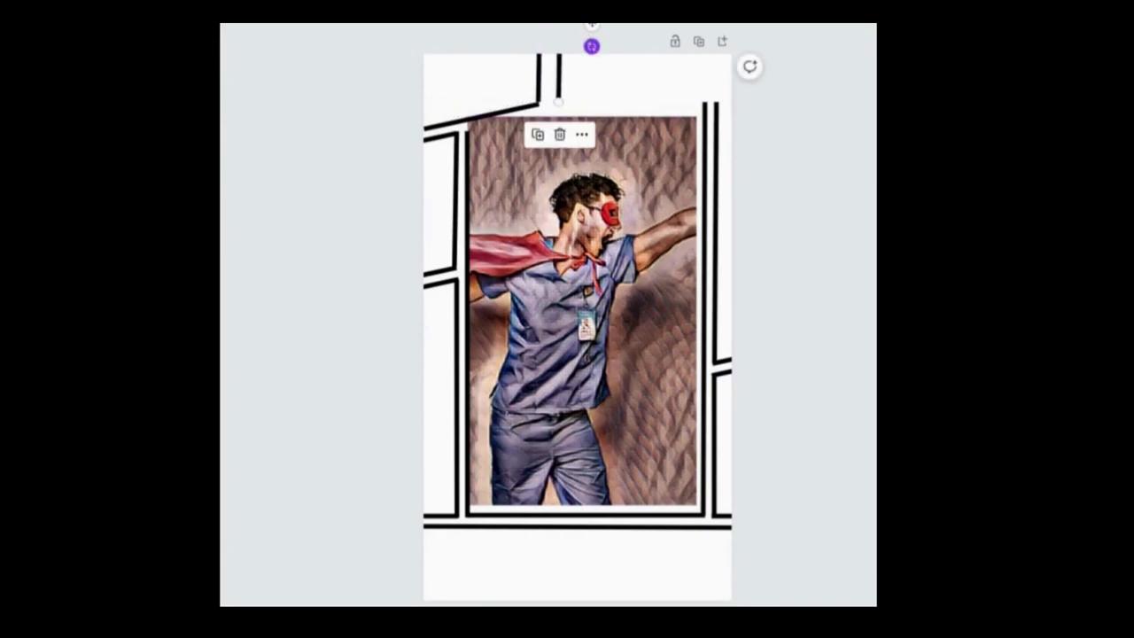
drag(557, 94, 549, 95)
click(539, 96)
click(571, 100)
- Duplicate the slanted top-left line and stretch the copy from the top vertical divider to the page's upper-right corner
click(506, 109)
key(ctrl+d)
drag(506, 151, 630, 114)
drag(669, 72, 717, 54)
click(449, 137)
key(ctrl+d)
drag(443, 149, 714, 69)
click(691, 79)
click(714, 69)
click(714, 68)
drag(588, 135, 585, 134)
drag(466, 123, 466, 129)
drag(714, 76, 760, 61)
key(Delete)
- Duplicate the slanted upper-right line and stretch the copy across the top of the photo frame between its vertical edges
click(602, 87)
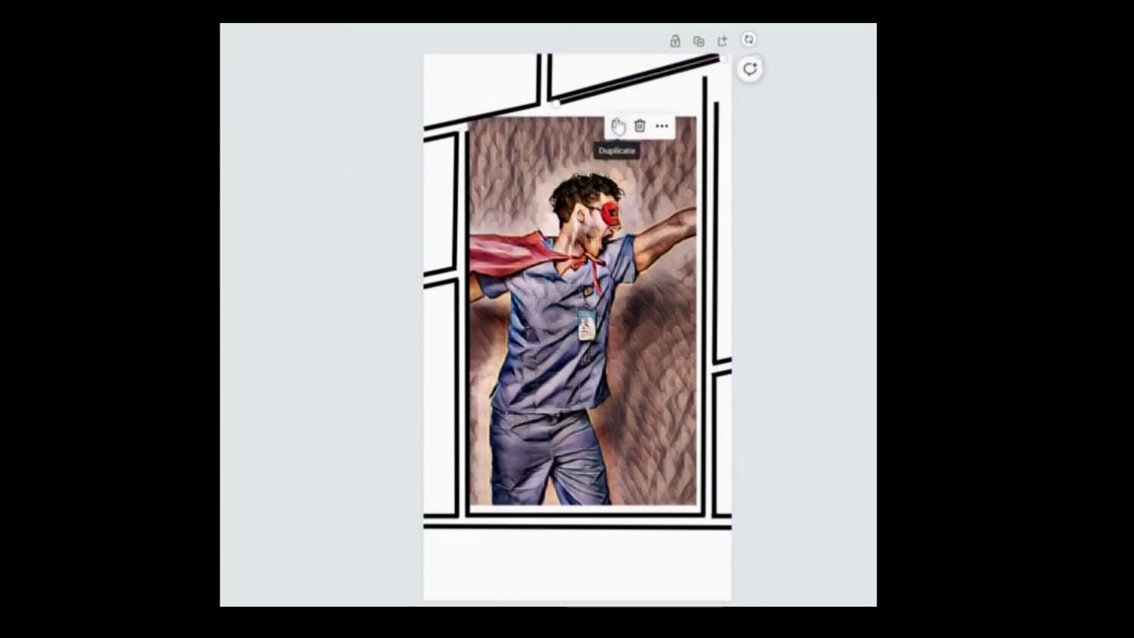
drag(551, 98, 467, 131)
mouse_move(720, 63)
mouse_down()
mouse_move(751, 63)
mouse_move(721, 56)
mouse_move(745, 55)
mouse_move(716, 76)
mouse_up()
- Duplicate the short slanted line on the right side and place the copy as the top edge of the upper-right panel
click(717, 110)
click(724, 360)
key(ctrl+d)
drag(792, 384, 798, 88)
drag(725, 73, 718, 74)
click(728, 118)
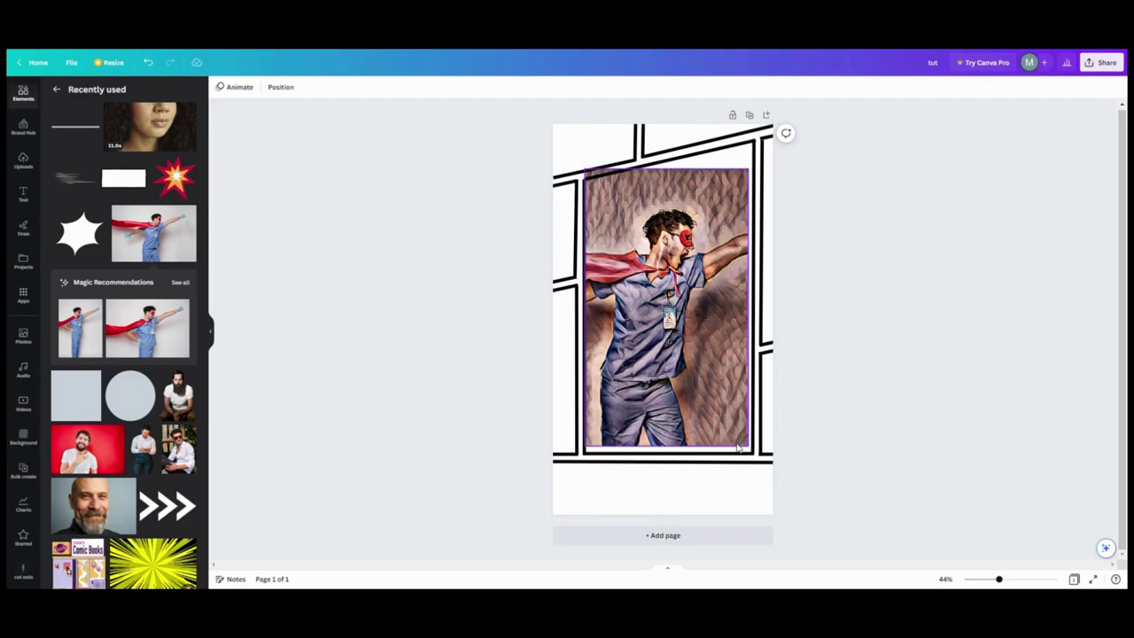
- Fine-tune the frame lines, aligning the slanted line above the photo with the frame's vertical edges
click(773, 458)
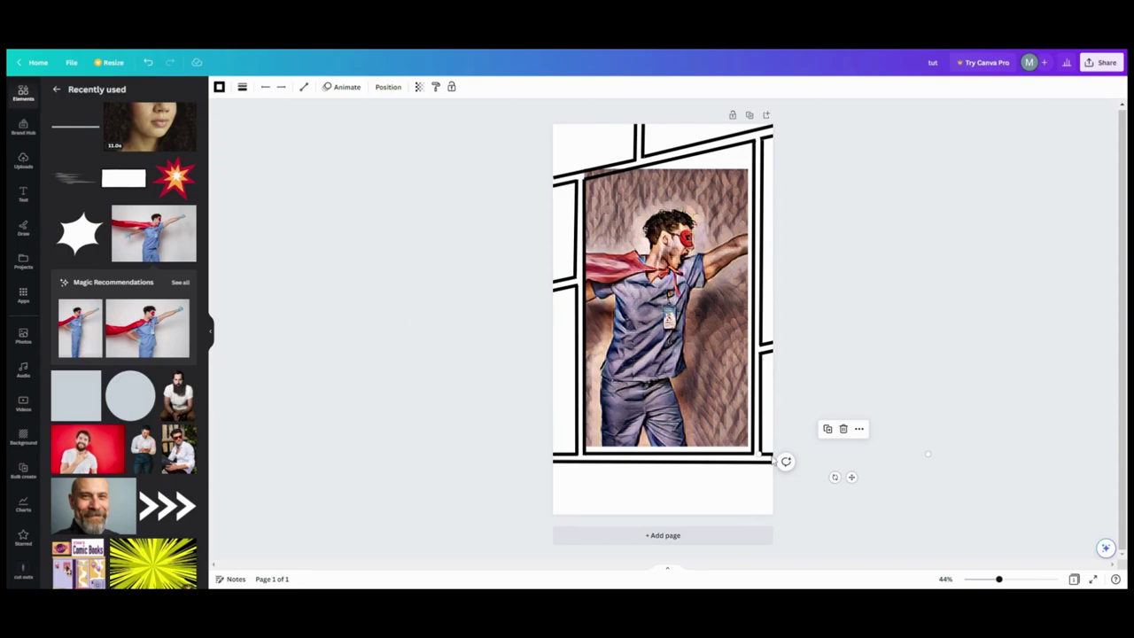
drag(772, 458, 772, 458)
click(590, 179)
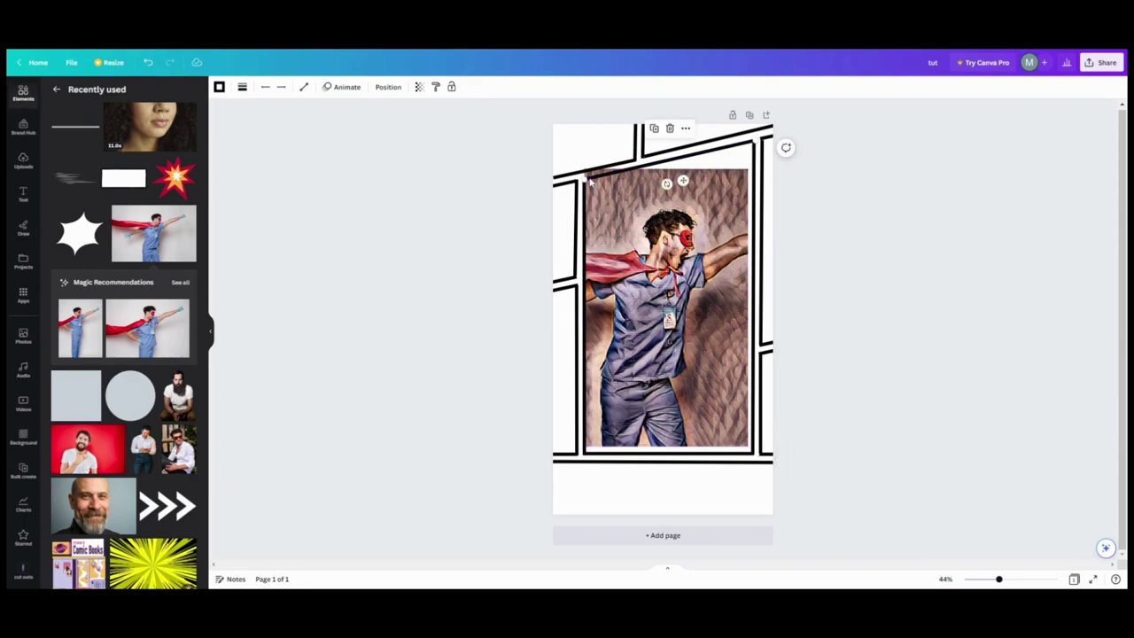
drag(589, 180, 587, 179)
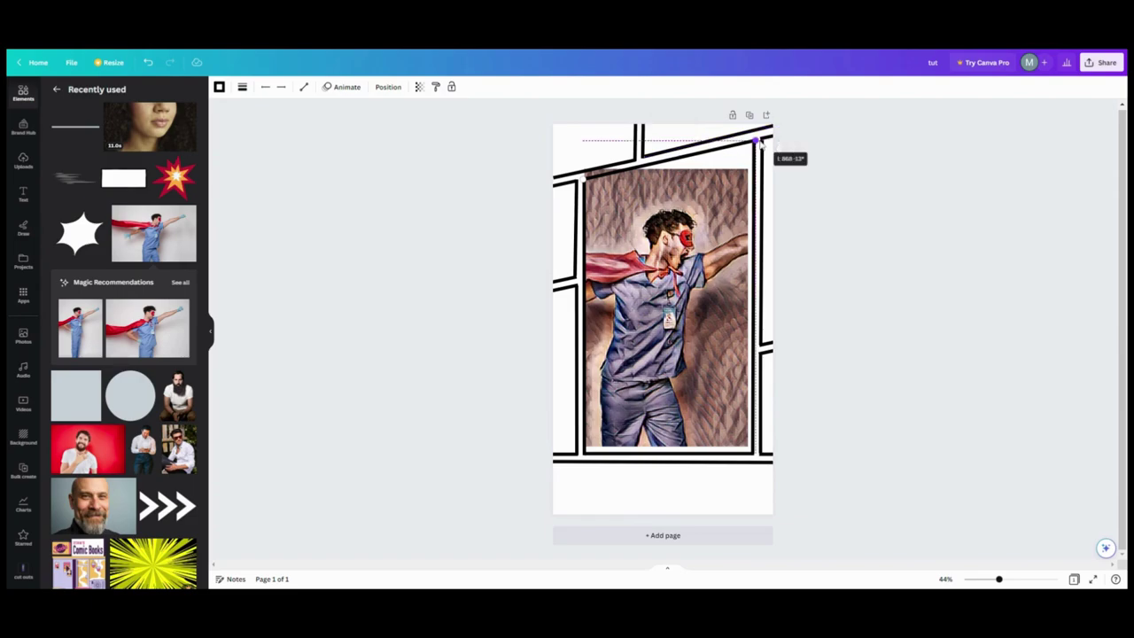
click(512, 238)
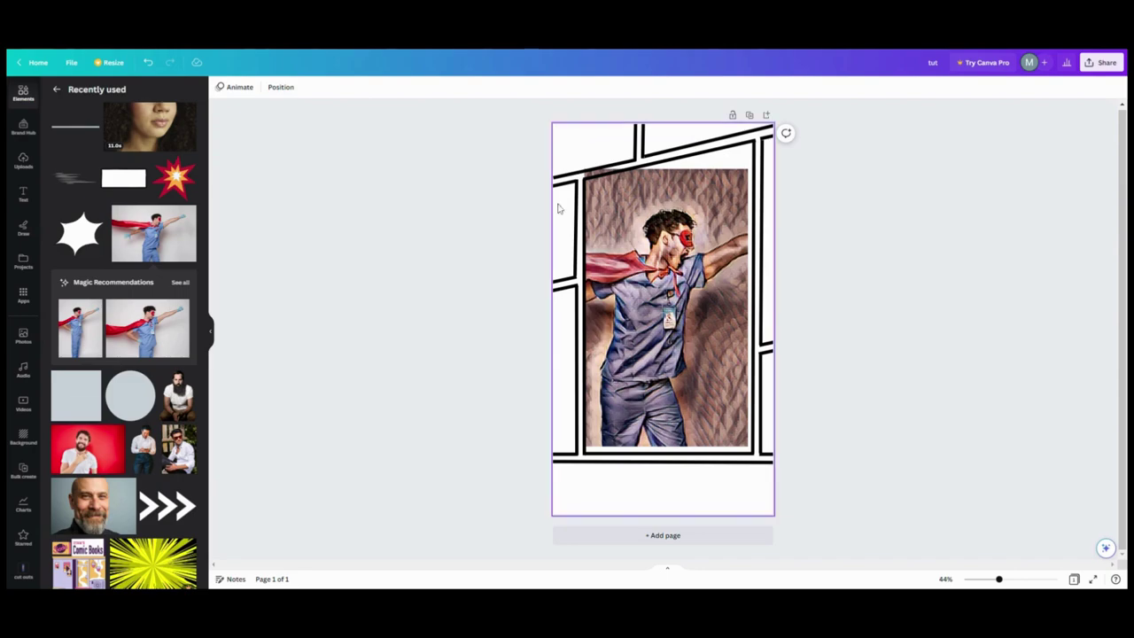
click(621, 178)
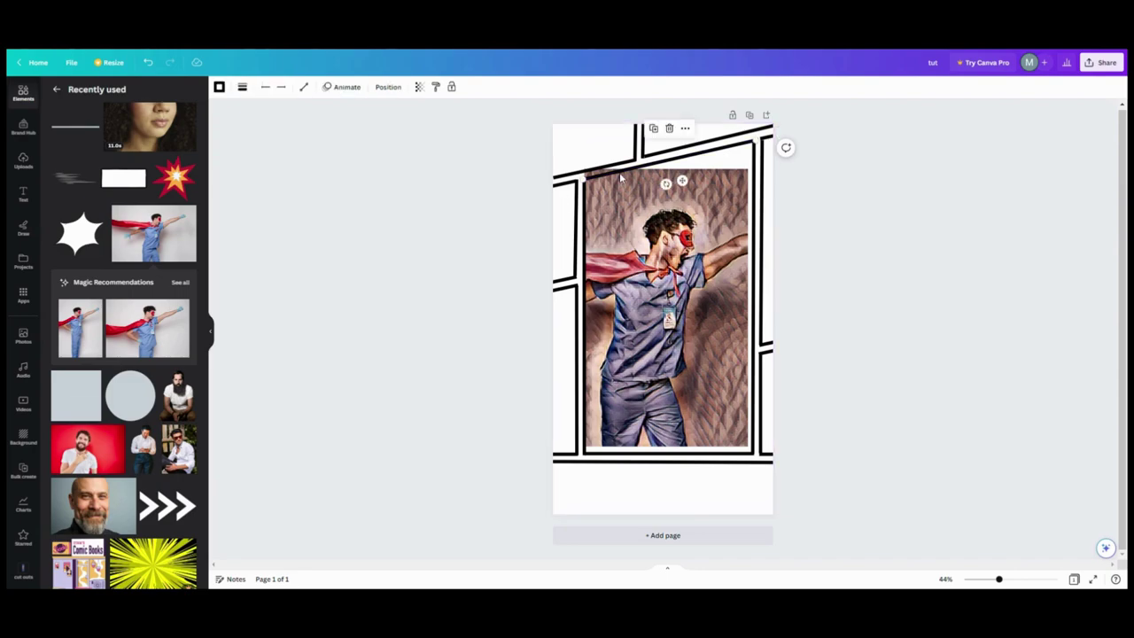
drag(620, 178, 621, 177)
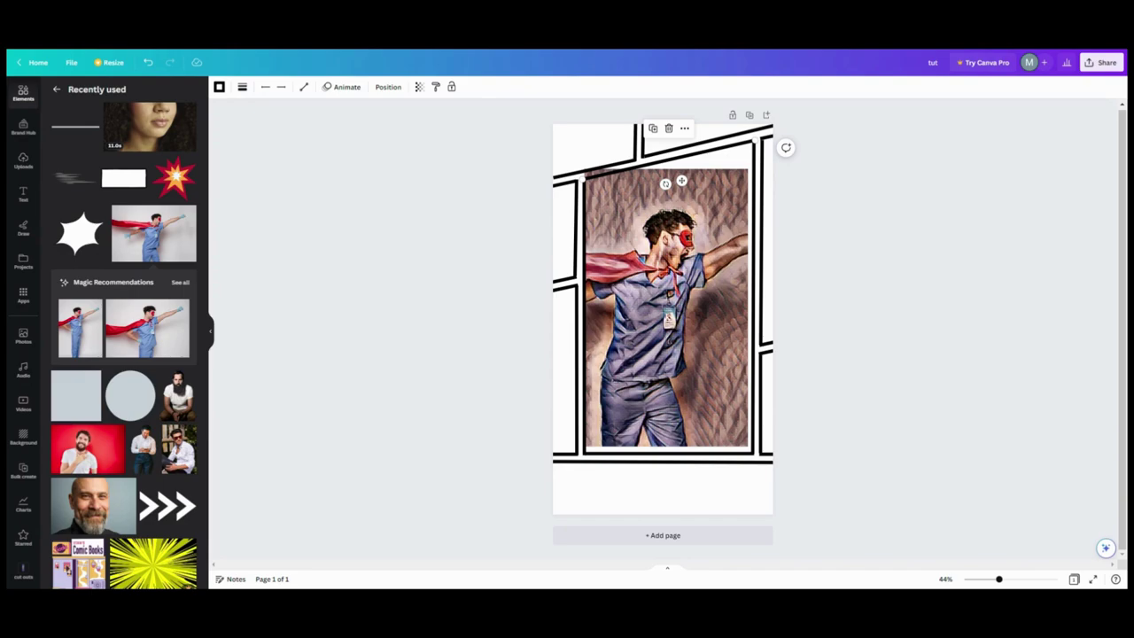
click(494, 258)
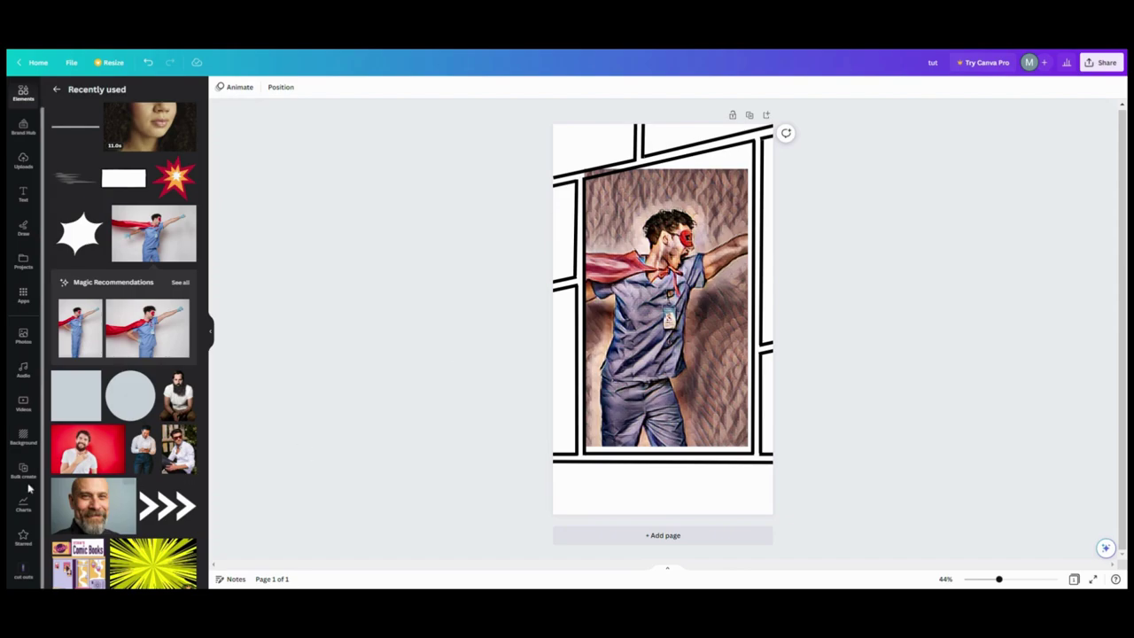
- Add the starred black gradient to the page and place it over the top-left comic panel
click(24, 536)
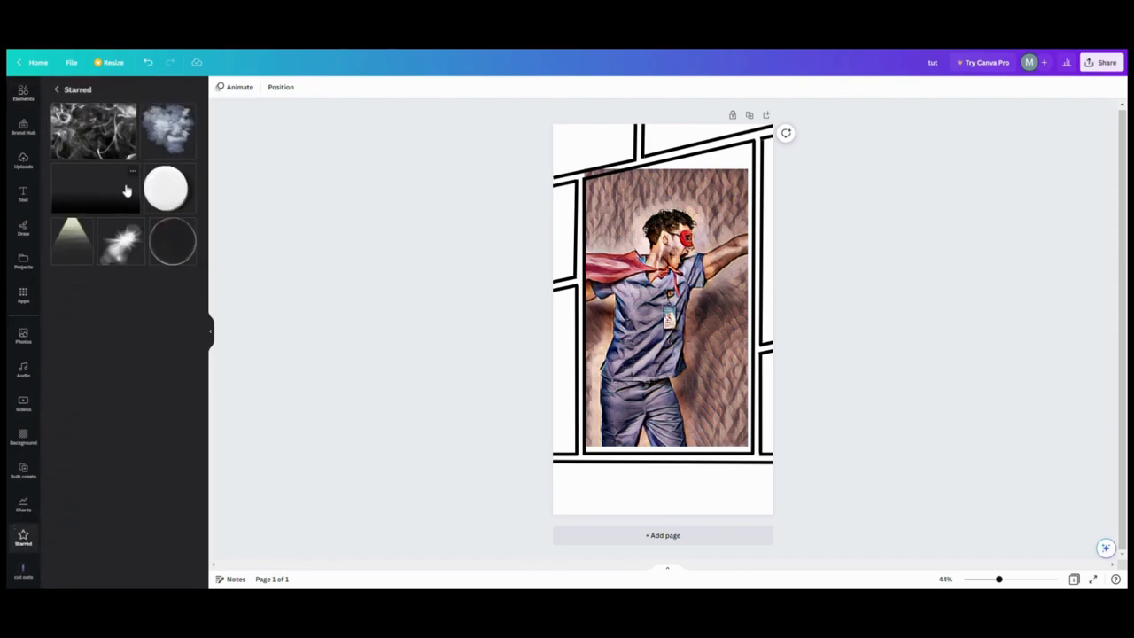
click(133, 171)
click(103, 199)
click(119, 194)
drag(645, 329, 579, 133)
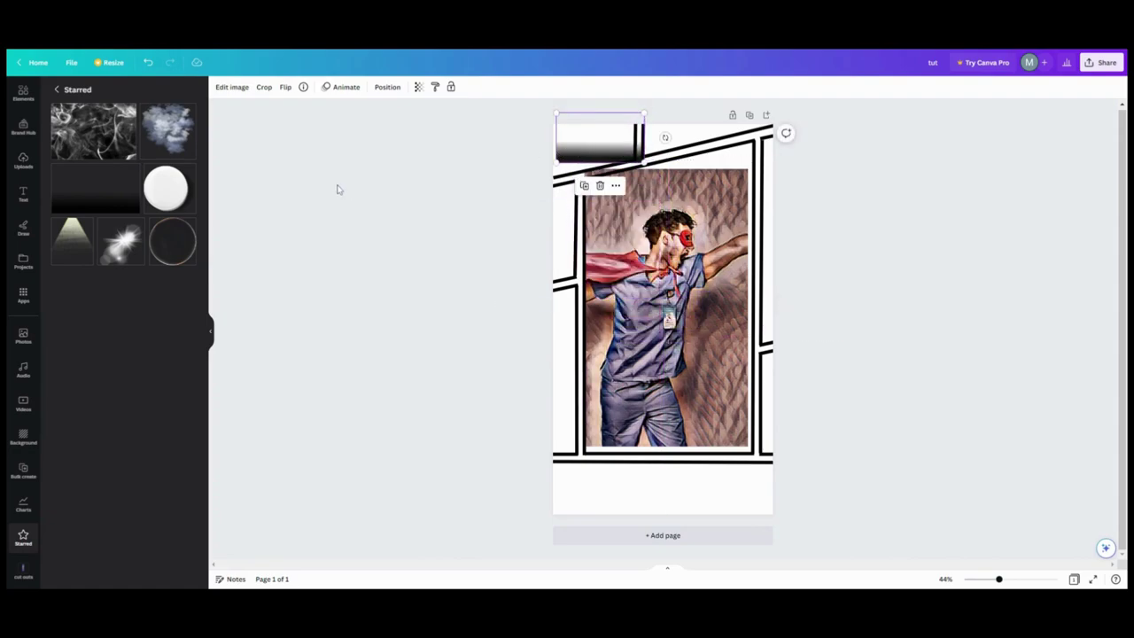
- Apply the Dusk duotone to the gradient and tilt it to follow the slanted lower edge of the top-left panel
click(241, 89)
click(86, 243)
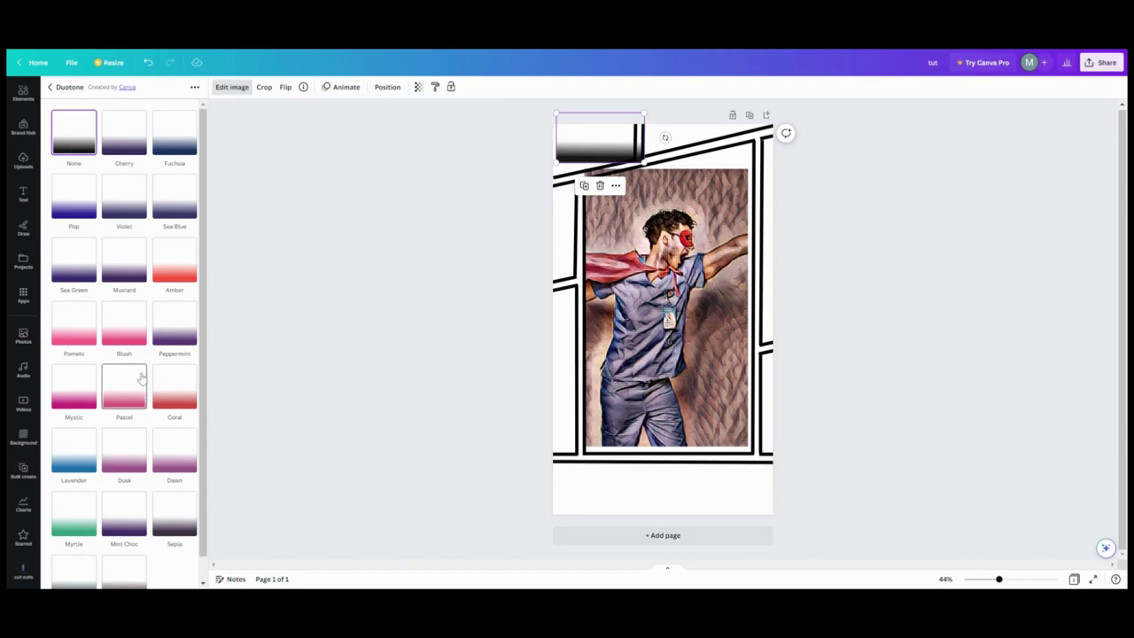
scroll(139, 379, down, 1)
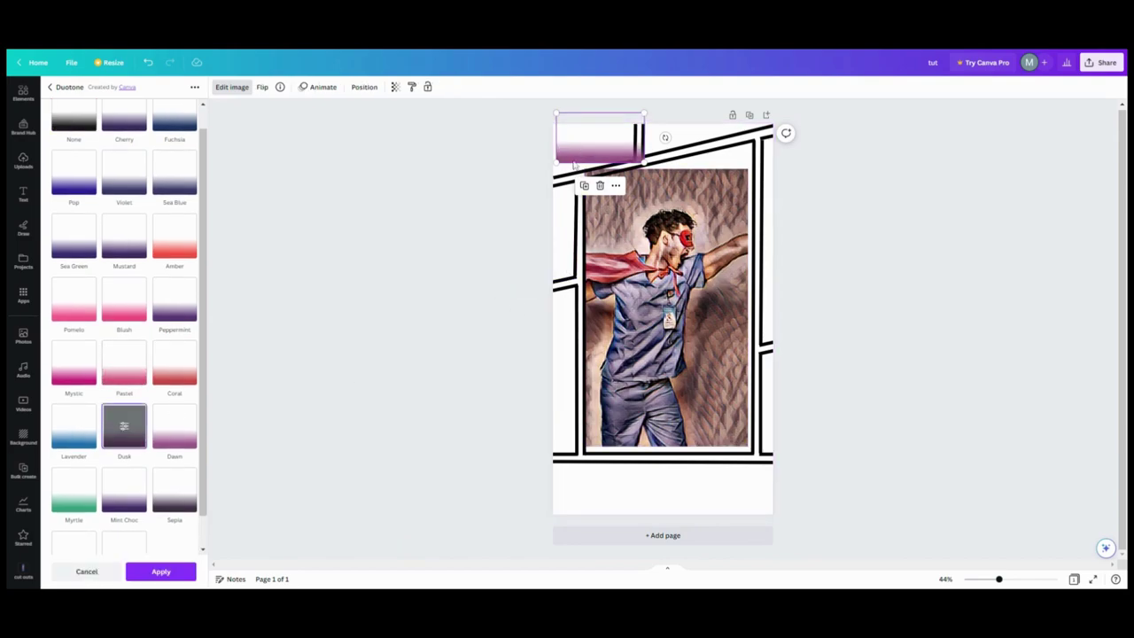
drag(577, 140, 567, 148)
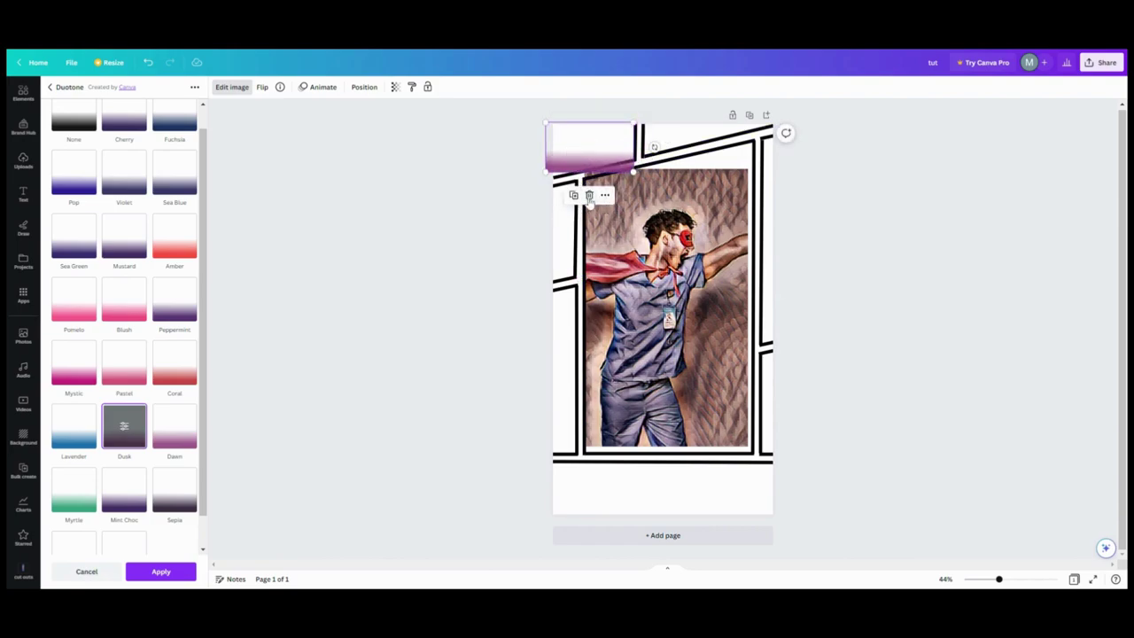
drag(654, 145, 632, 105)
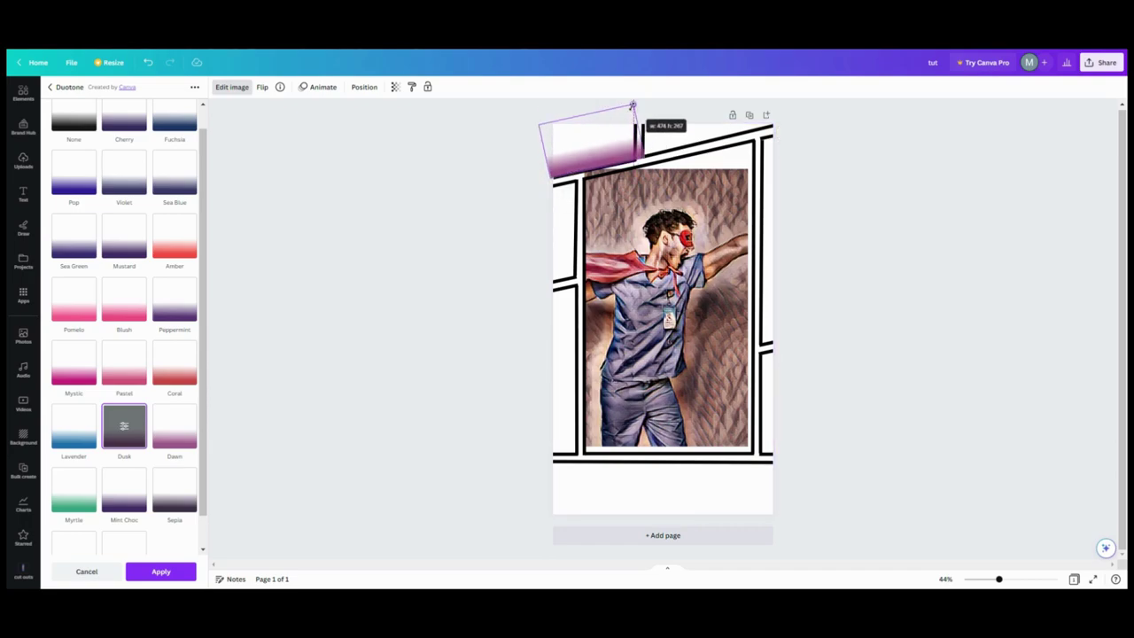
drag(632, 105, 633, 105)
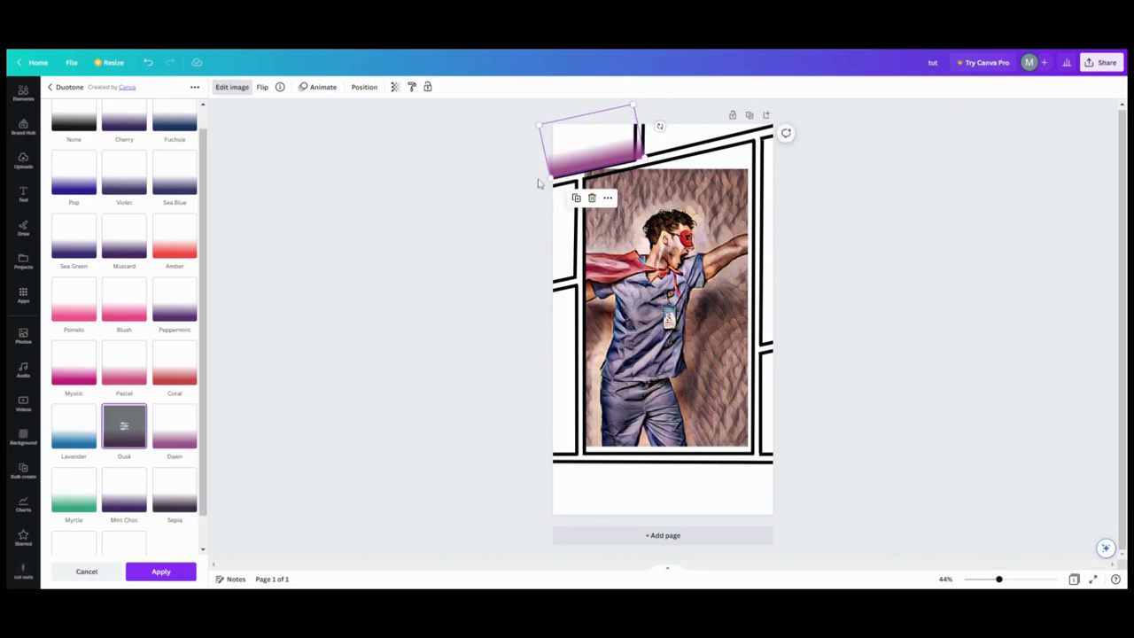
click(531, 189)
click(522, 189)
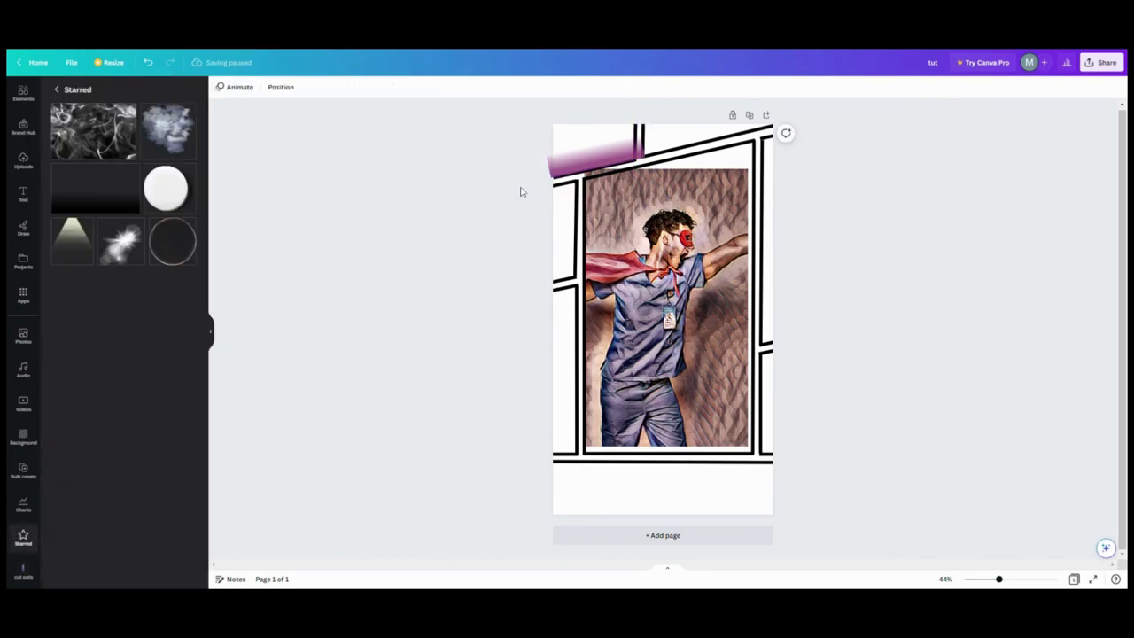
- Enlarge the purple gradient and trim its sides so that it fills the top-left panel up to the vertical divider
click(581, 155)
drag(537, 124, 475, 107)
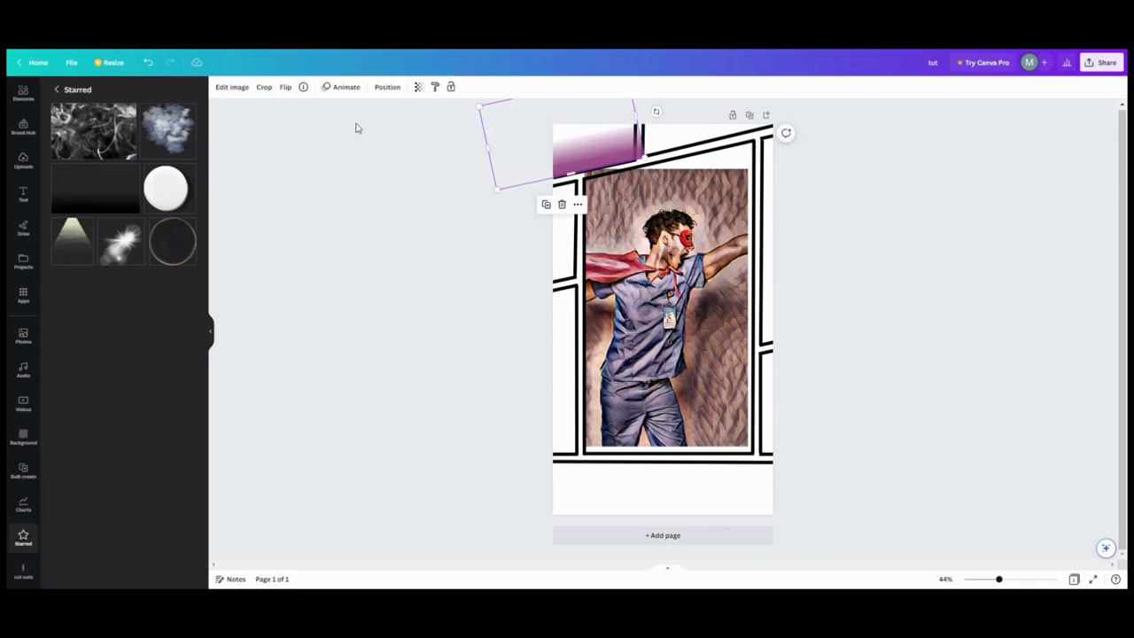
drag(489, 147, 537, 140)
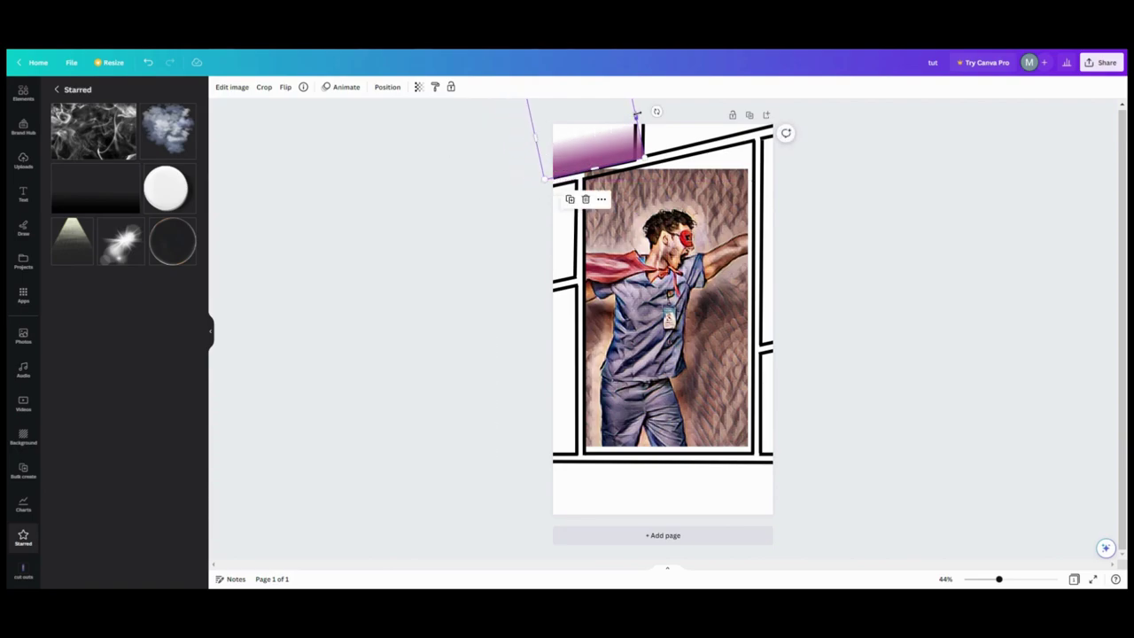
drag(636, 115, 632, 116)
click(500, 211)
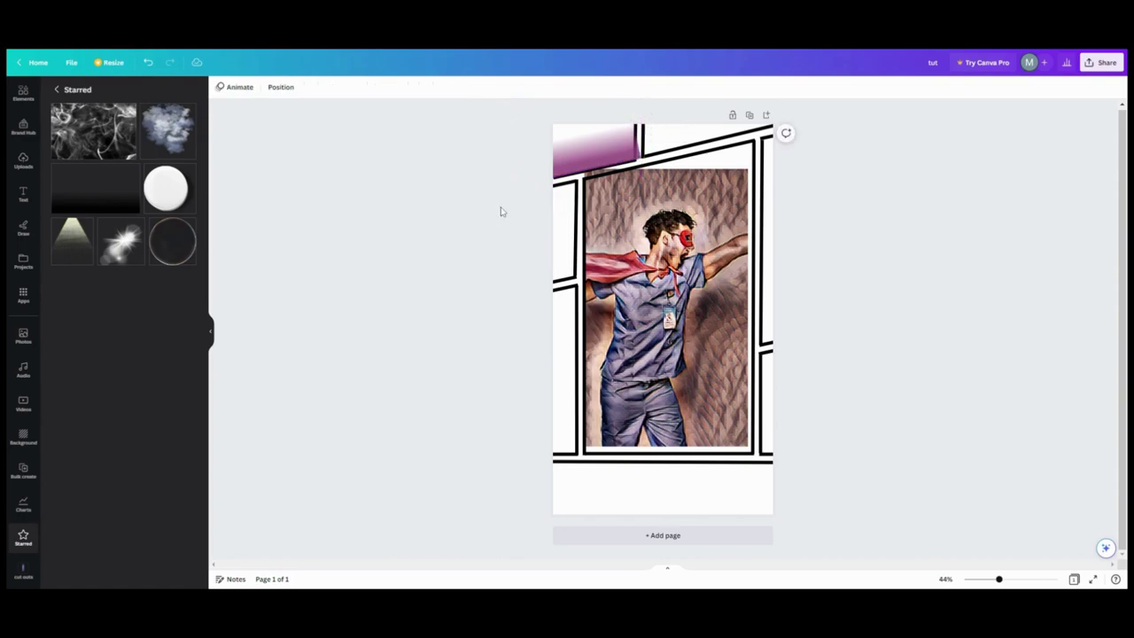
- Fill the top-right panel with a duplicate of the purple gradient recoloured with the Pomelo duotone
click(581, 166)
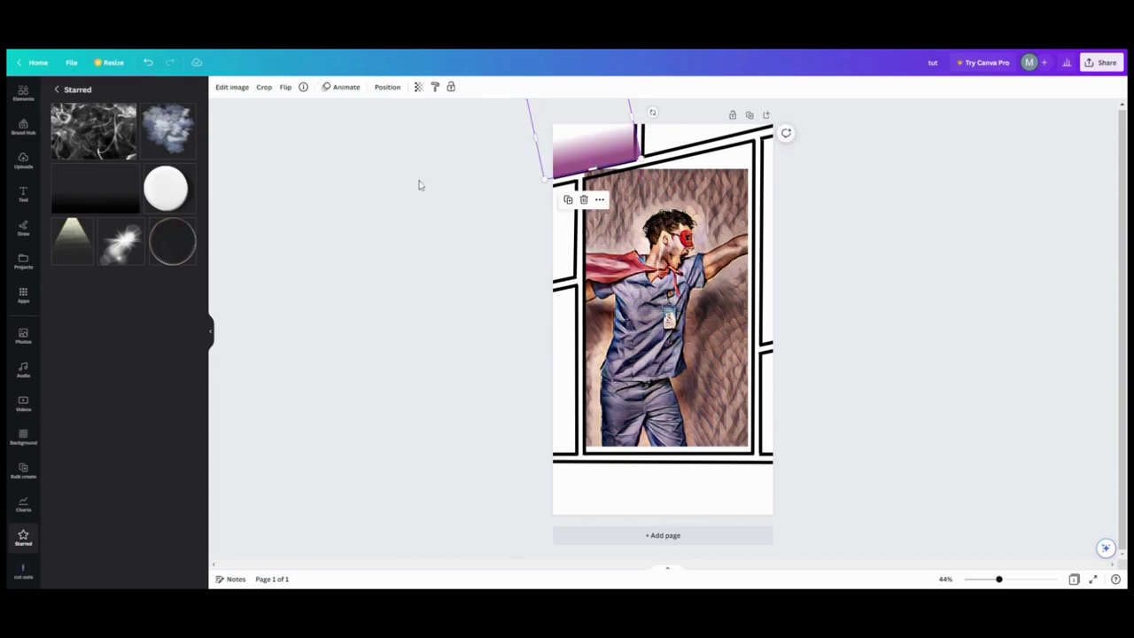
click(565, 200)
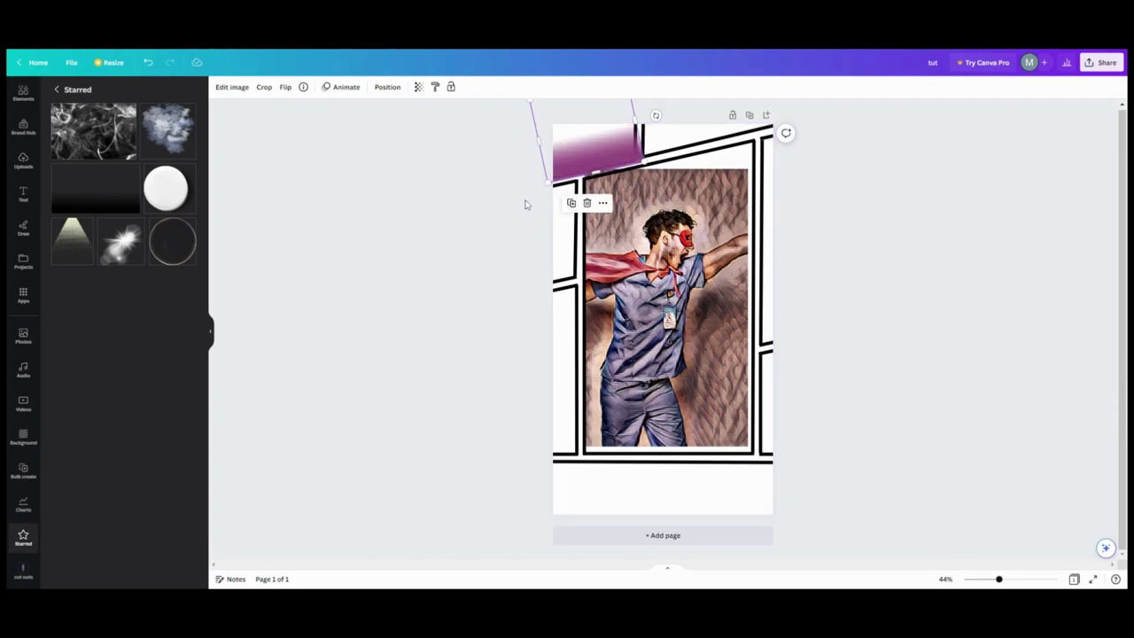
drag(570, 178, 581, 198)
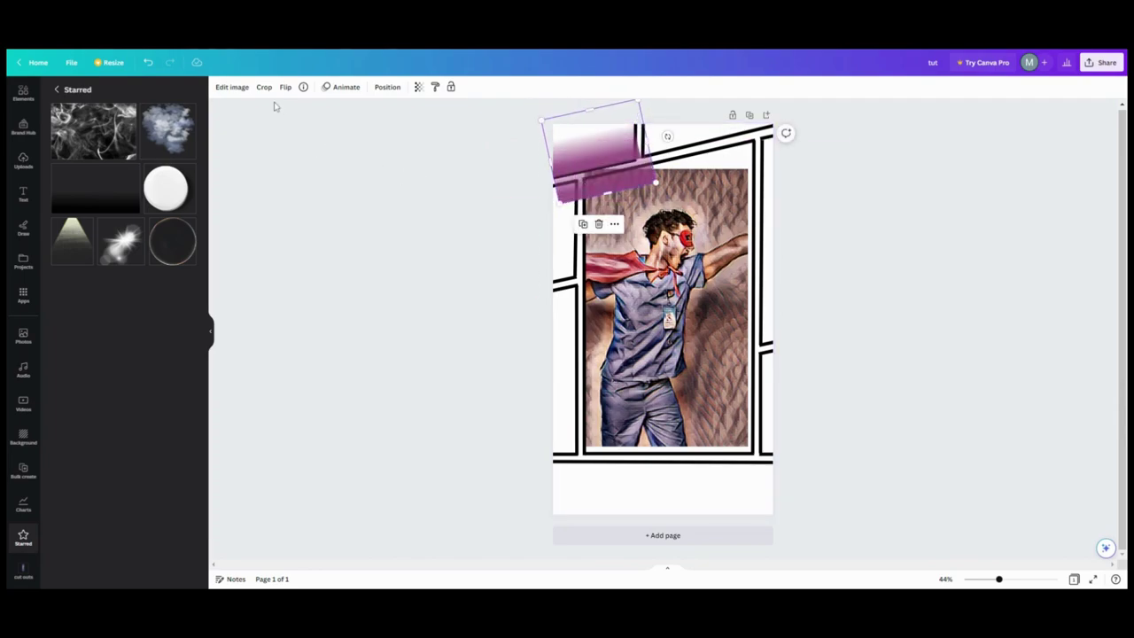
click(232, 88)
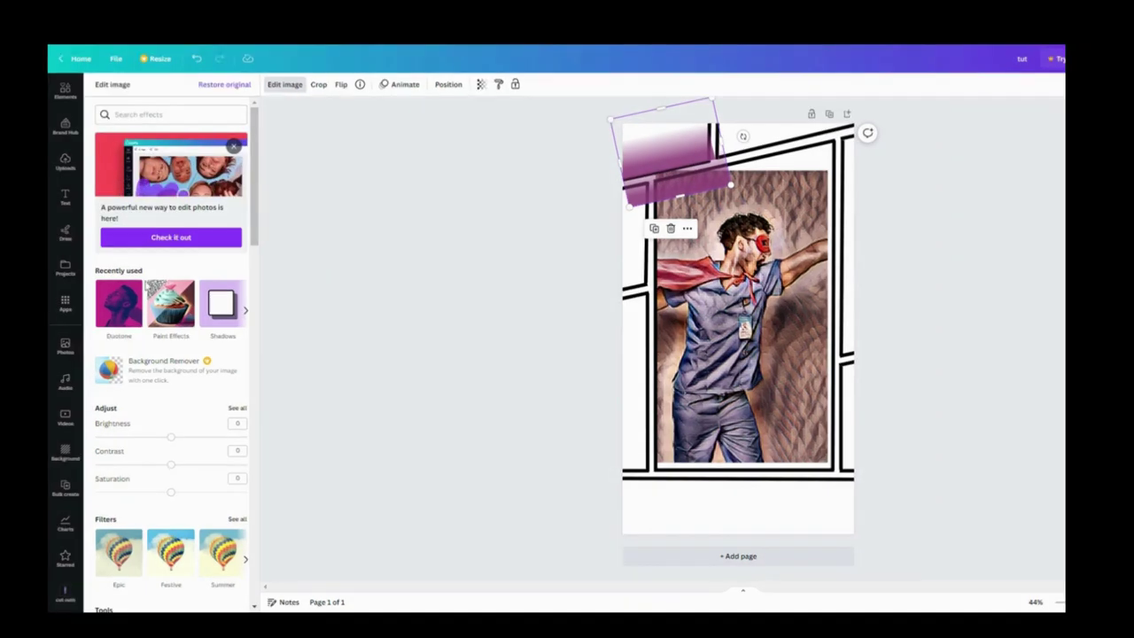
click(74, 295)
click(71, 322)
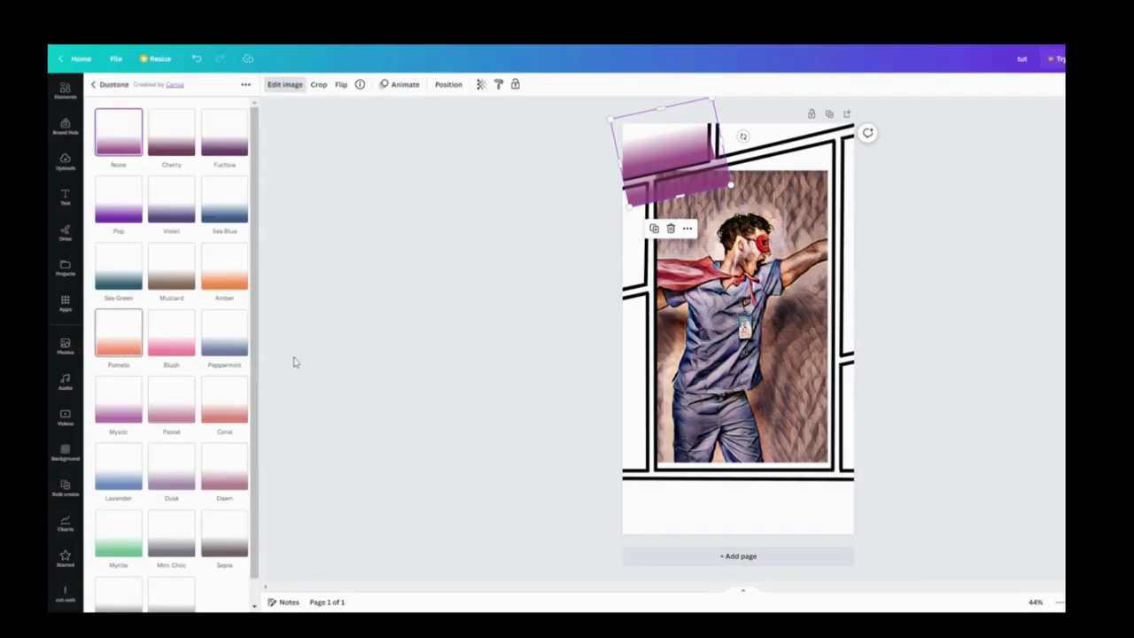
click(236, 596)
drag(675, 182, 876, 115)
drag(789, 147, 785, 128)
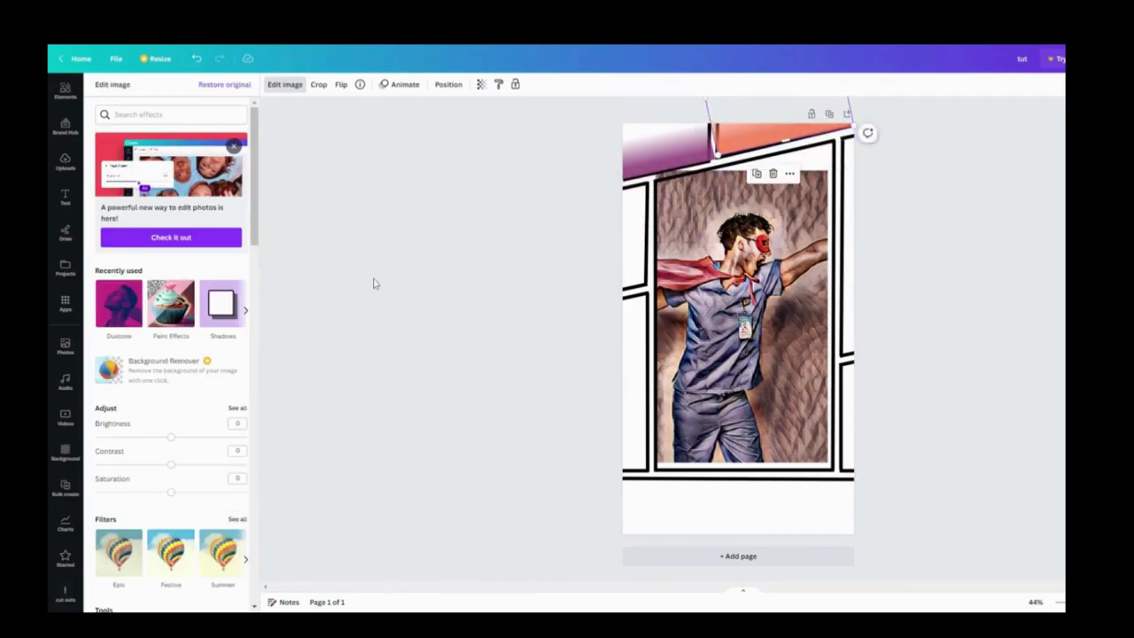
- Fill the upper-left side panel with a rotated gradient copy in the Sea Green duotone, resized to the panel's height
click(118, 303)
click(118, 266)
drag(735, 191, 577, 284)
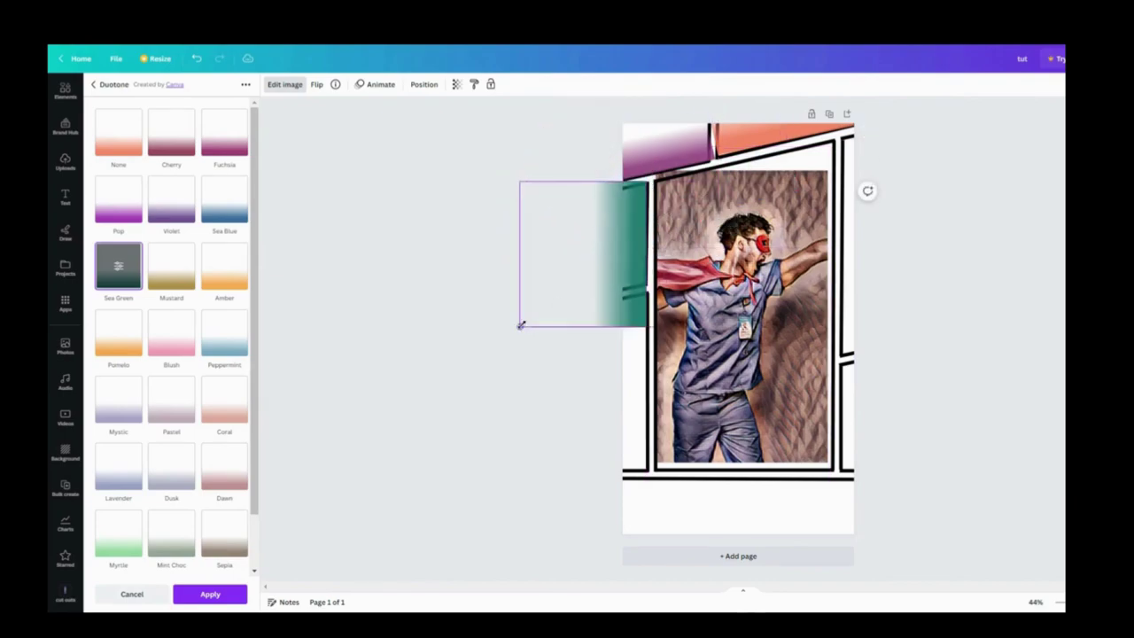
drag(524, 322, 476, 376)
drag(561, 376, 567, 287)
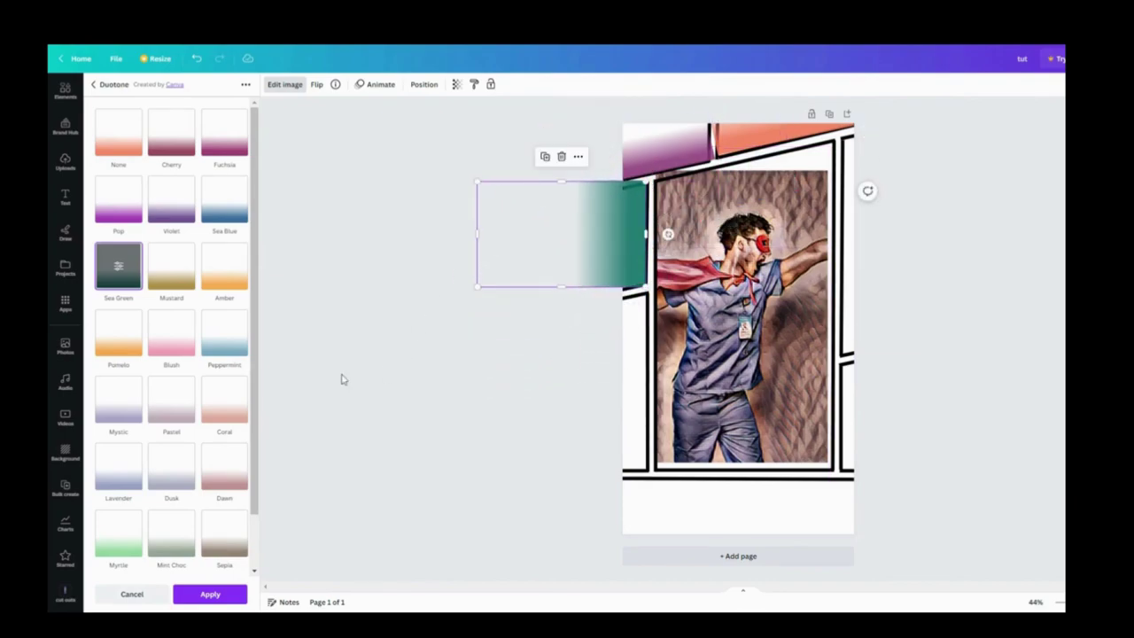
click(476, 379)
click(559, 283)
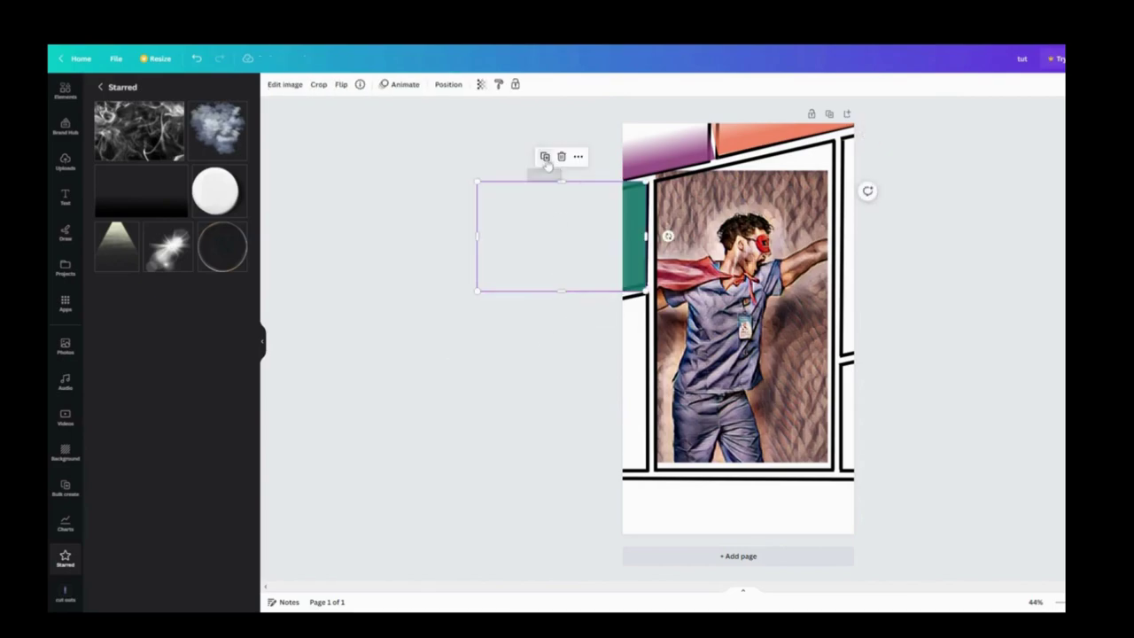
- Fill the lower-left side panel with a copy of the green gradient in the Peppermint duotone, stretched to the panel's height
drag(560, 239, 560, 358)
click(284, 84)
click(119, 304)
click(225, 340)
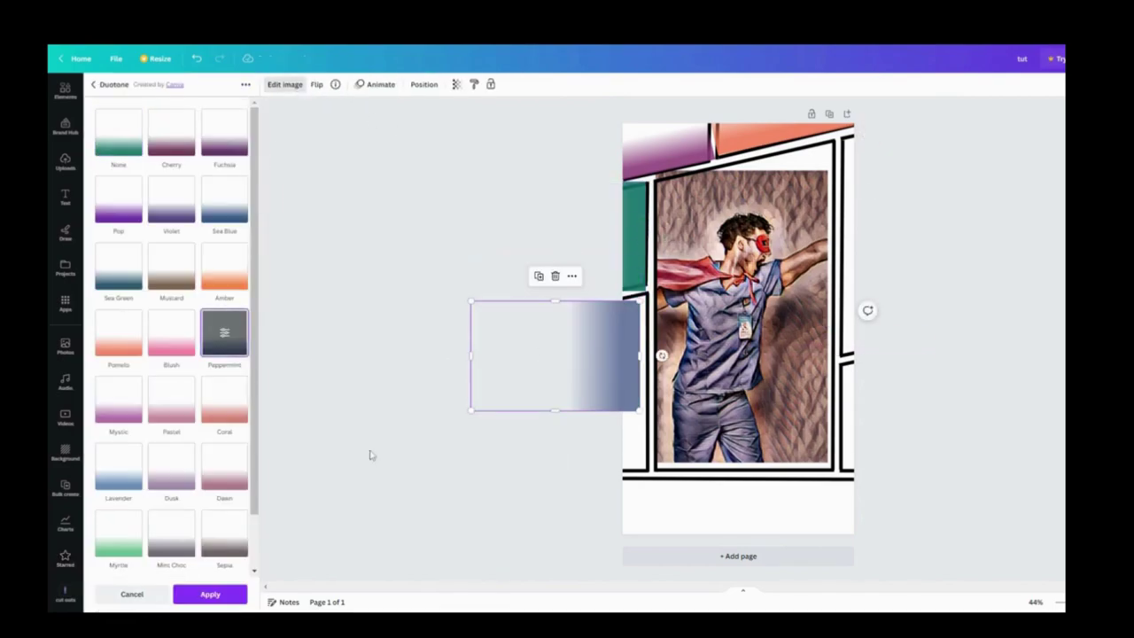
click(225, 593)
drag(626, 333, 632, 329)
drag(562, 406, 546, 474)
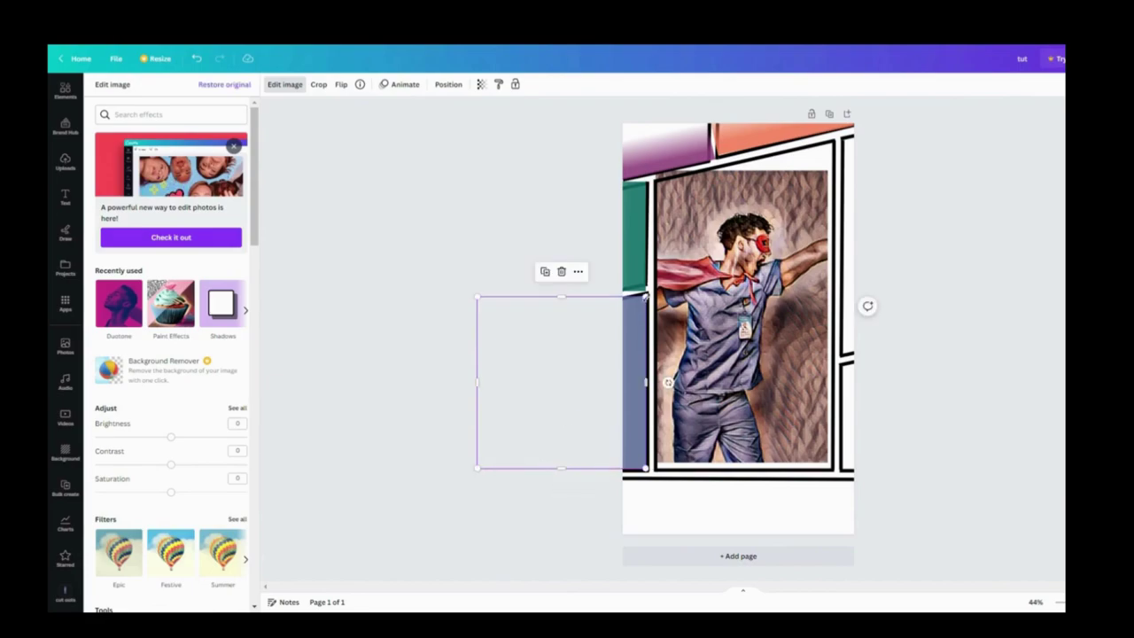
- Fill the bottom panel with a gradient copy in the Dawn duotone, rotated to fade downward and stretched across the page
click(118, 304)
click(214, 490)
drag(503, 420, 595, 535)
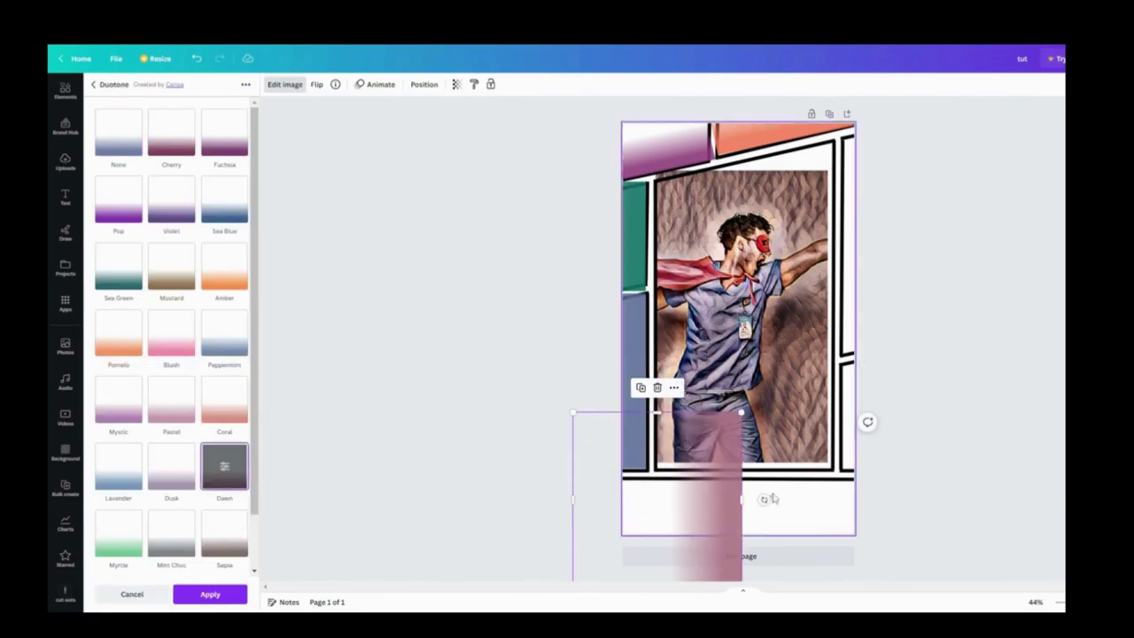
click(725, 514)
drag(763, 499, 657, 395)
drag(646, 443, 680, 557)
drag(796, 550, 861, 550)
- Duplicate the bottom panel's gradient, place the copy over the photo's lower part and choose the Myrtle duotone for it
click(723, 456)
drag(798, 523, 863, 317)
key(Delete)
drag(729, 493, 772, 426)
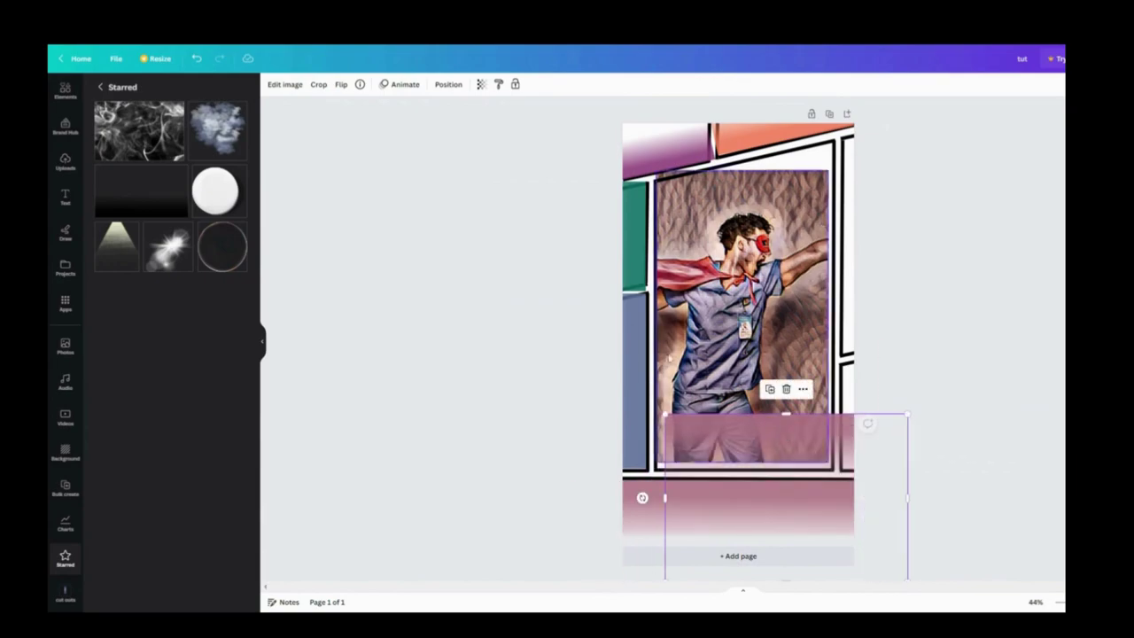
click(284, 84)
click(116, 310)
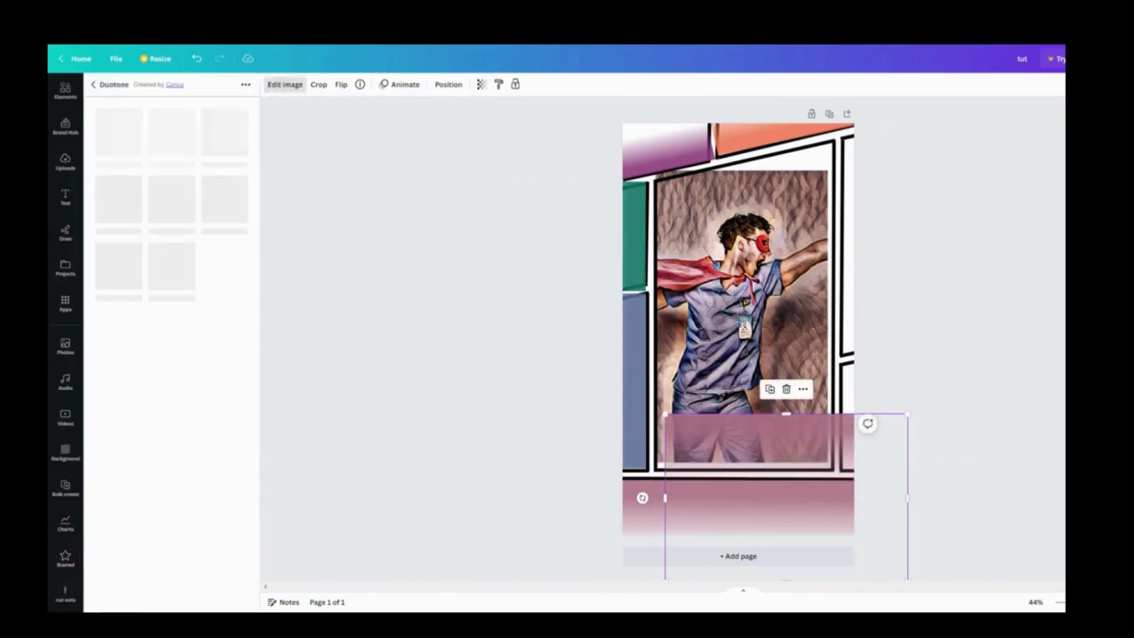
click(118, 533)
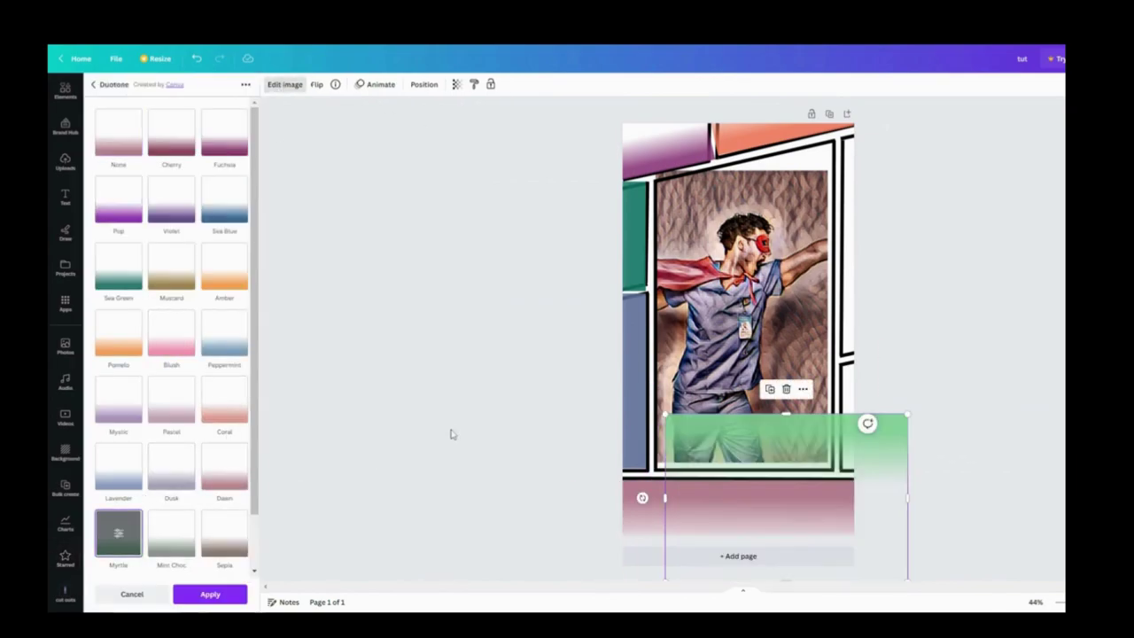
- Rotate the duplicated gradient so its solid edge faces the photo and fit it into the lower-right side panel
drag(642, 498, 927, 492)
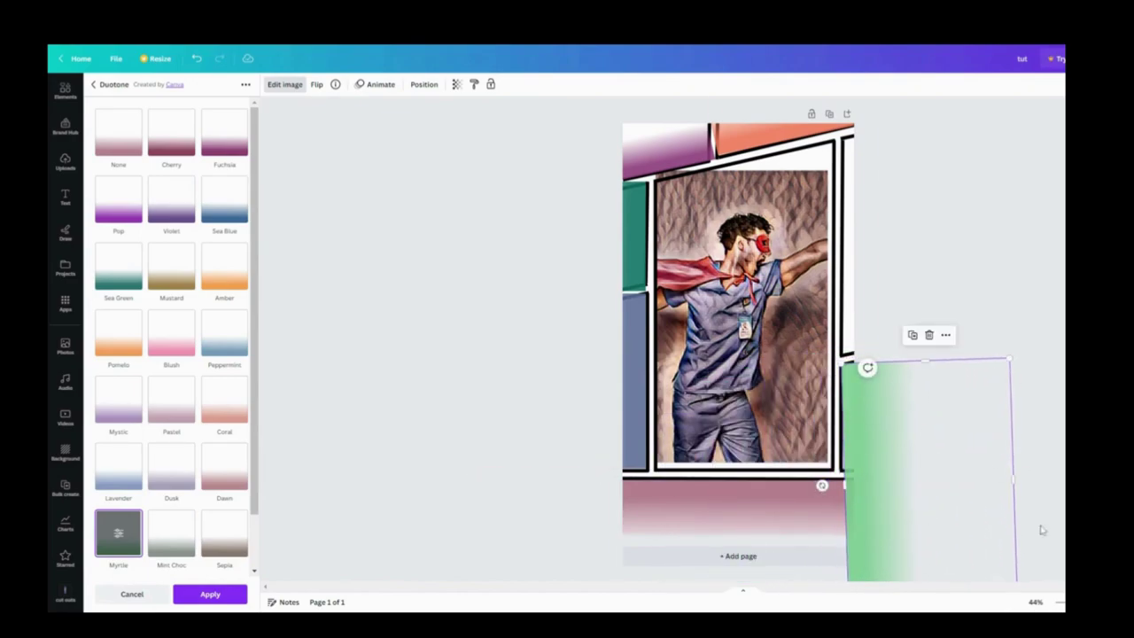
scroll(1019, 504, down, 3)
drag(872, 516, 858, 431)
drag(788, 392, 787, 389)
click(835, 400)
click(816, 386)
- Apply the Myrtle duotone to the gradient in the lower-right side panel
click(285, 84)
click(124, 310)
scroll(119, 426, down, 3)
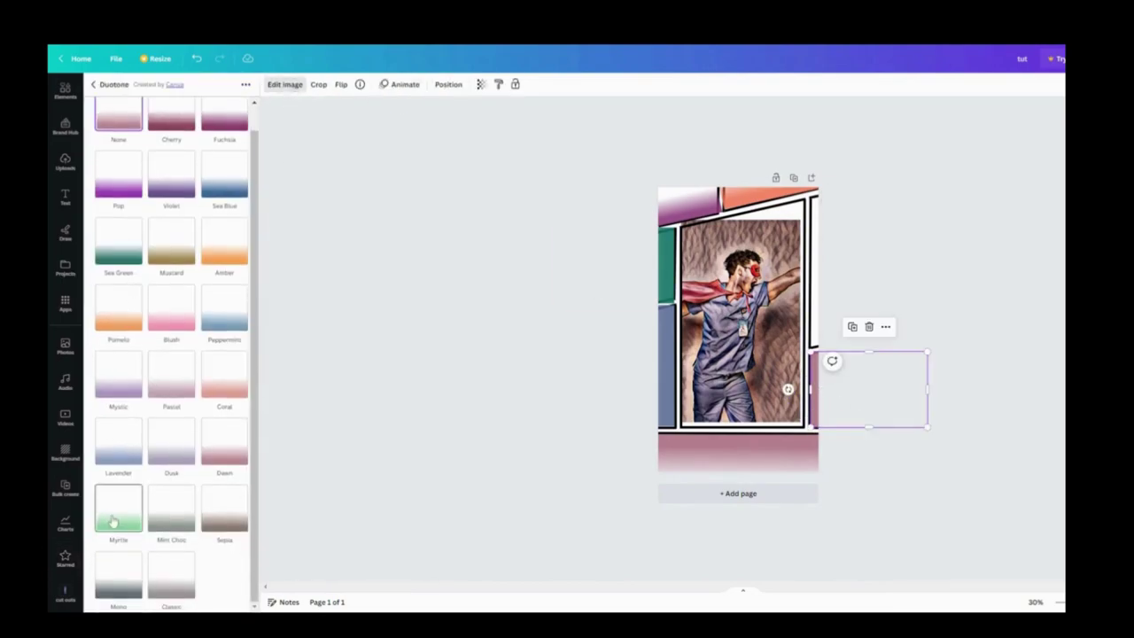
click(110, 519)
click(211, 595)
- Fill the upper-right side panel with an enlarged duplicate of the green gradient recoloured with the Fuchsia duotone
click(854, 327)
drag(856, 396, 855, 240)
drag(927, 271, 1000, 402)
click(129, 323)
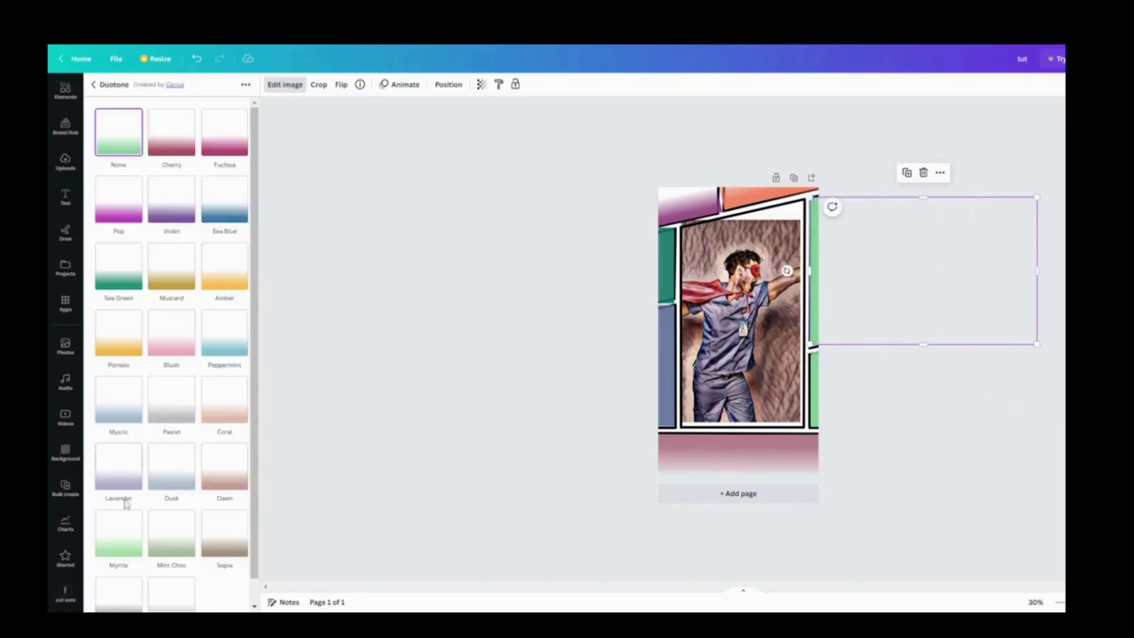
click(225, 129)
click(238, 585)
- Lower the opacity of the pink gradient in the upper-right side panel and narrow it to fit the panel
click(456, 85)
drag(456, 122, 364, 122)
click(955, 271)
drag(1036, 270, 868, 271)
drag(867, 343, 869, 349)
click(557, 346)
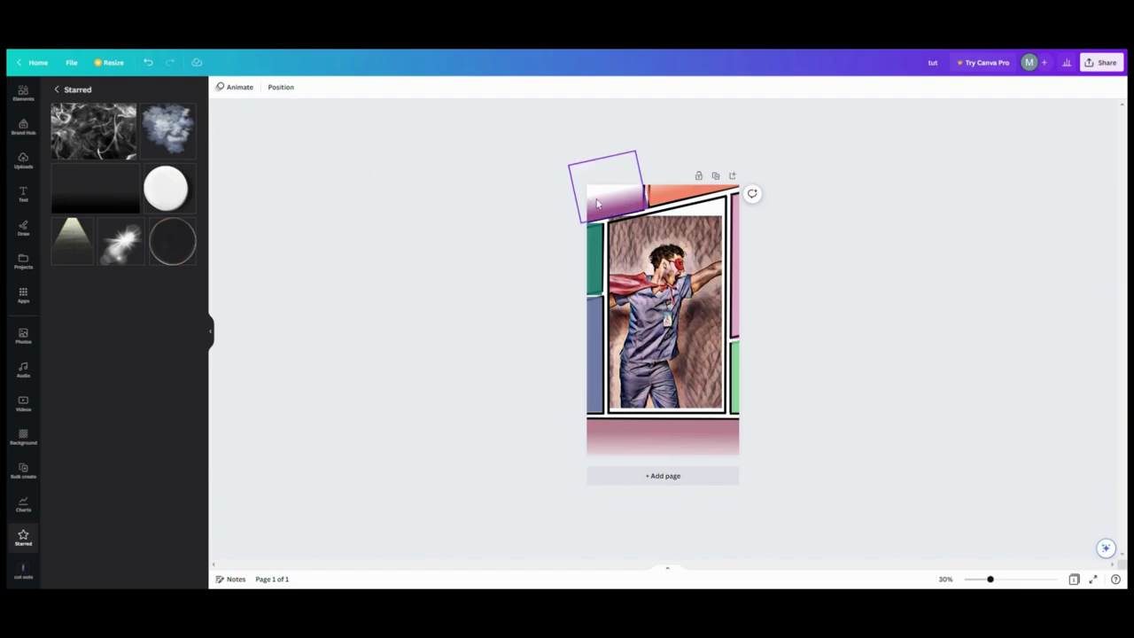
- Add a square shape to the page and move its layer down to directly above the photo
drag(990, 579, 1002, 580)
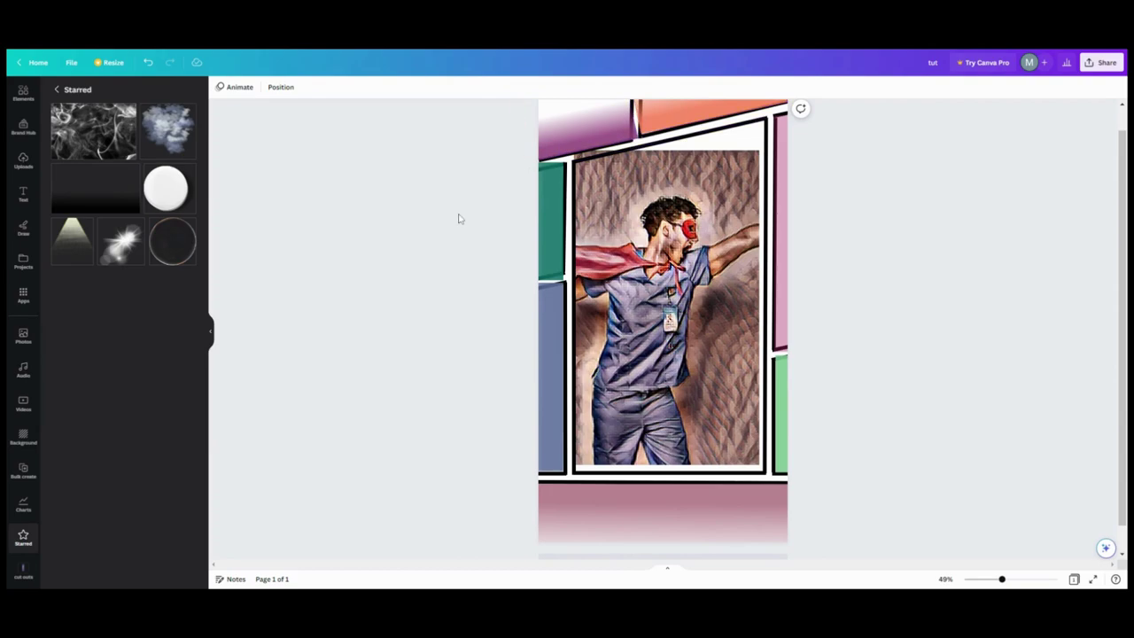
click(23, 98)
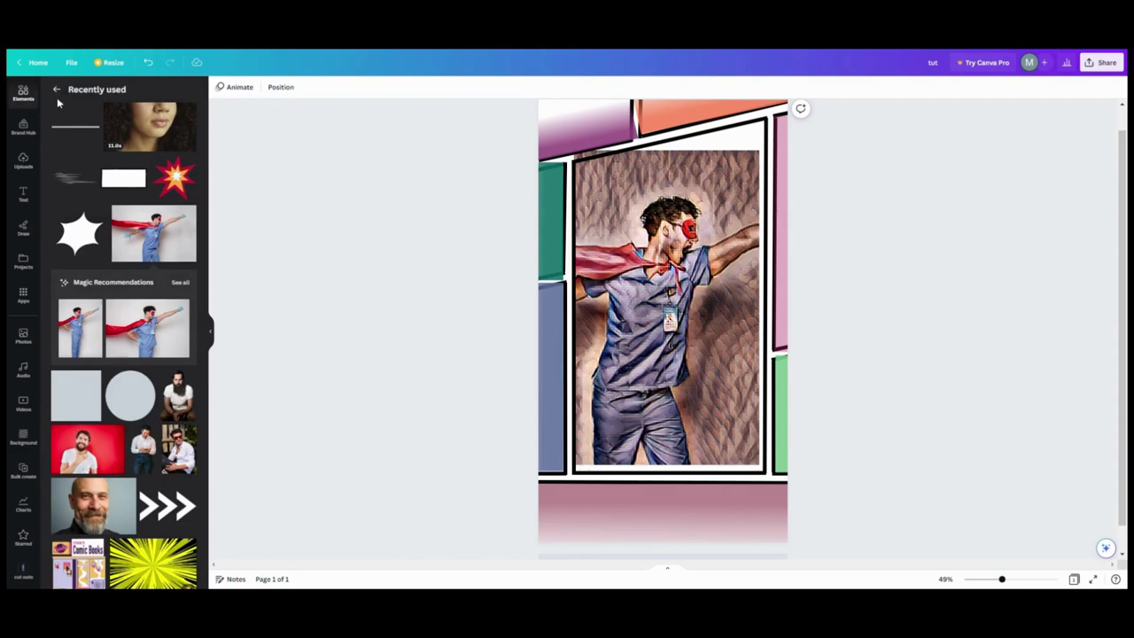
click(56, 89)
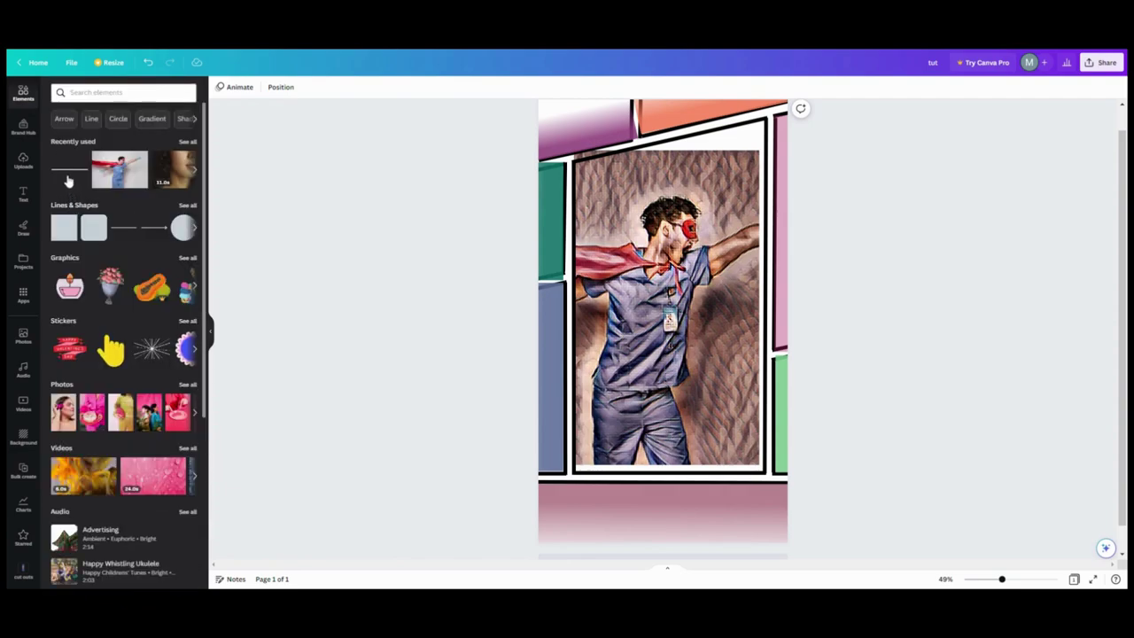
click(59, 228)
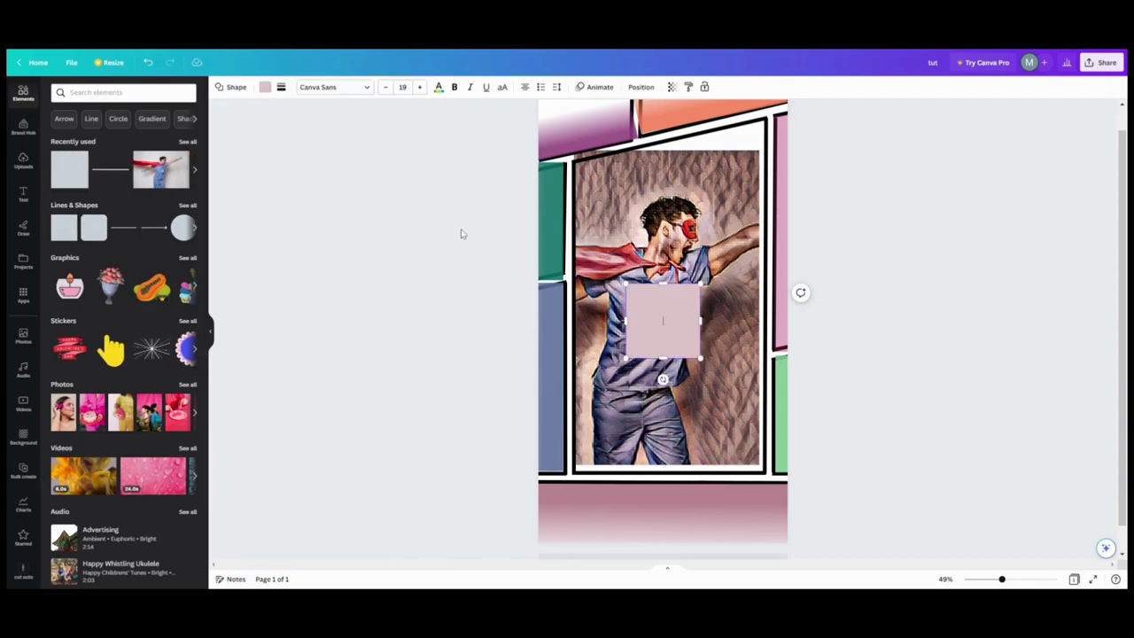
click(642, 86)
click(163, 90)
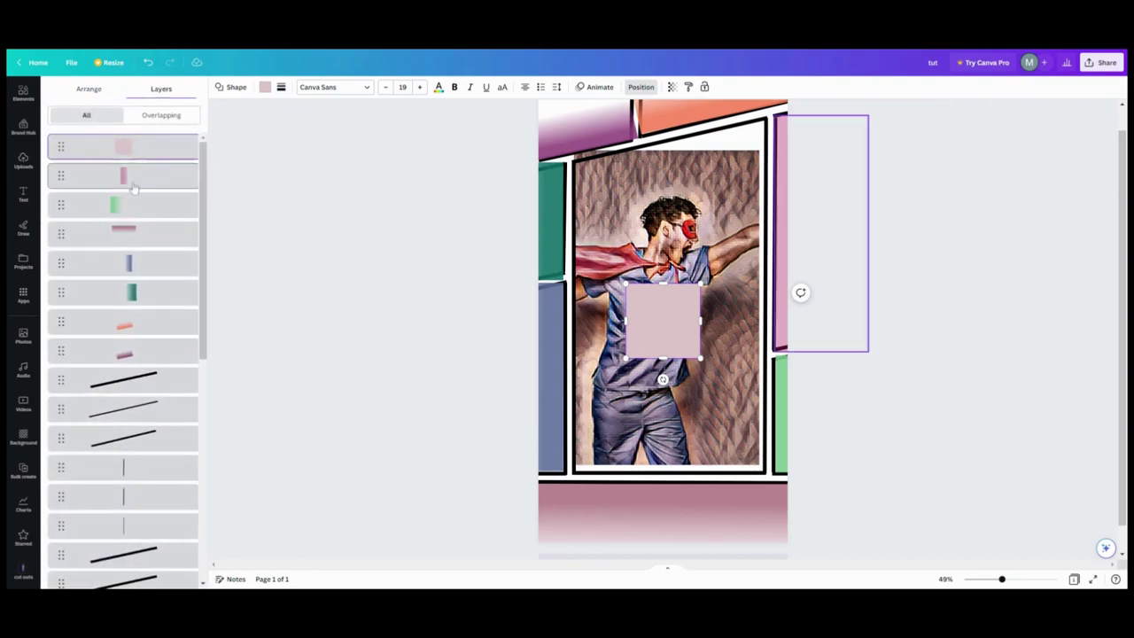
drag(122, 147, 133, 534)
- Move the layers of the purple, blue and orange gradients beneath the black panel lines, above the square and photo
scroll(140, 292, up, 10)
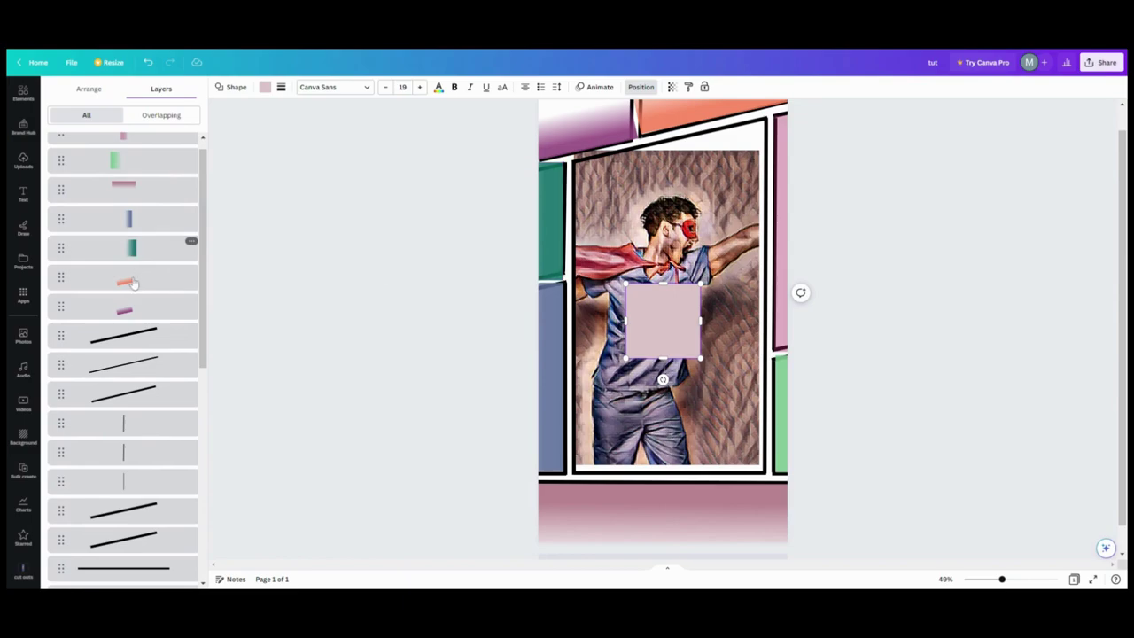
drag(129, 306, 123, 494)
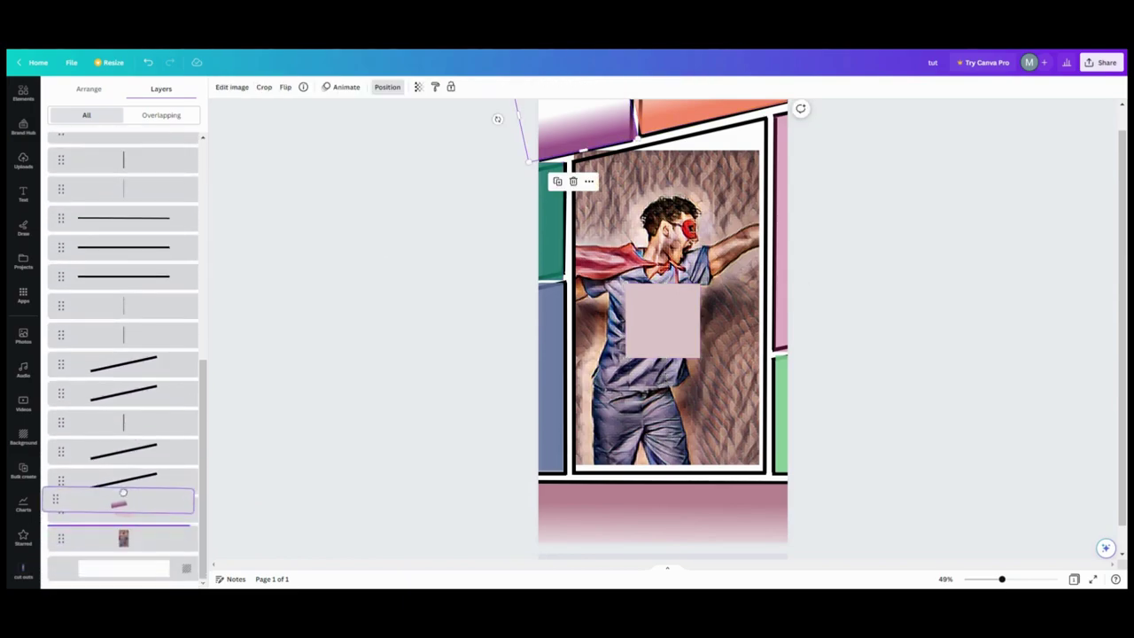
scroll(149, 354, up, 3)
drag(130, 197, 111, 443)
drag(111, 580, 108, 595)
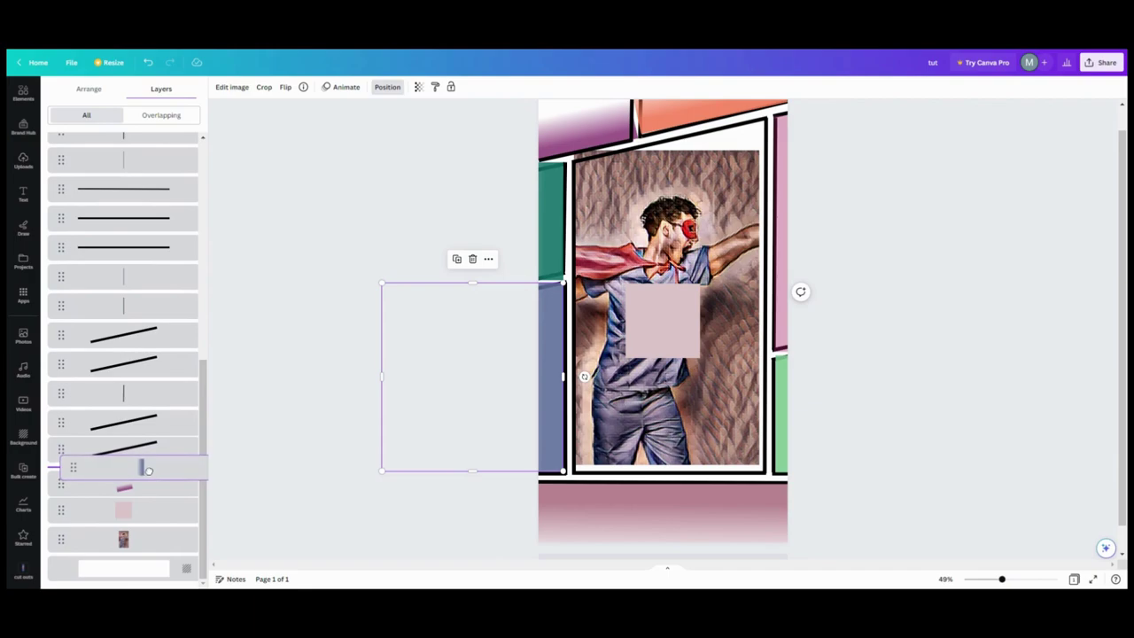
scroll(155, 389, up, 3)
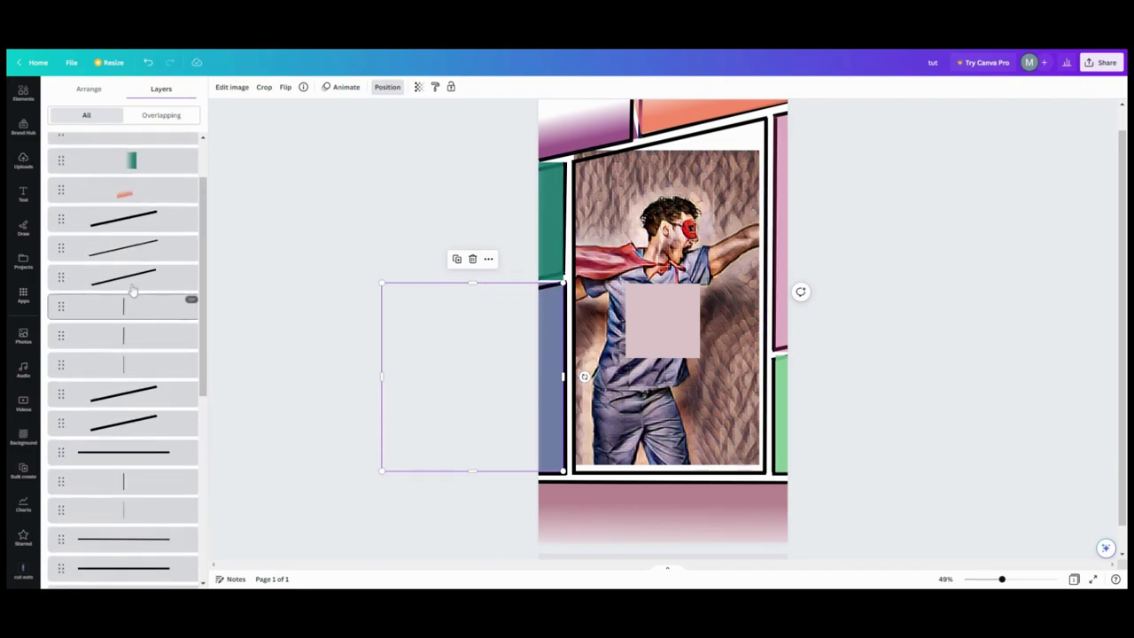
drag(147, 196, 118, 379)
drag(118, 581, 138, 448)
scroll(133, 447, up, 10)
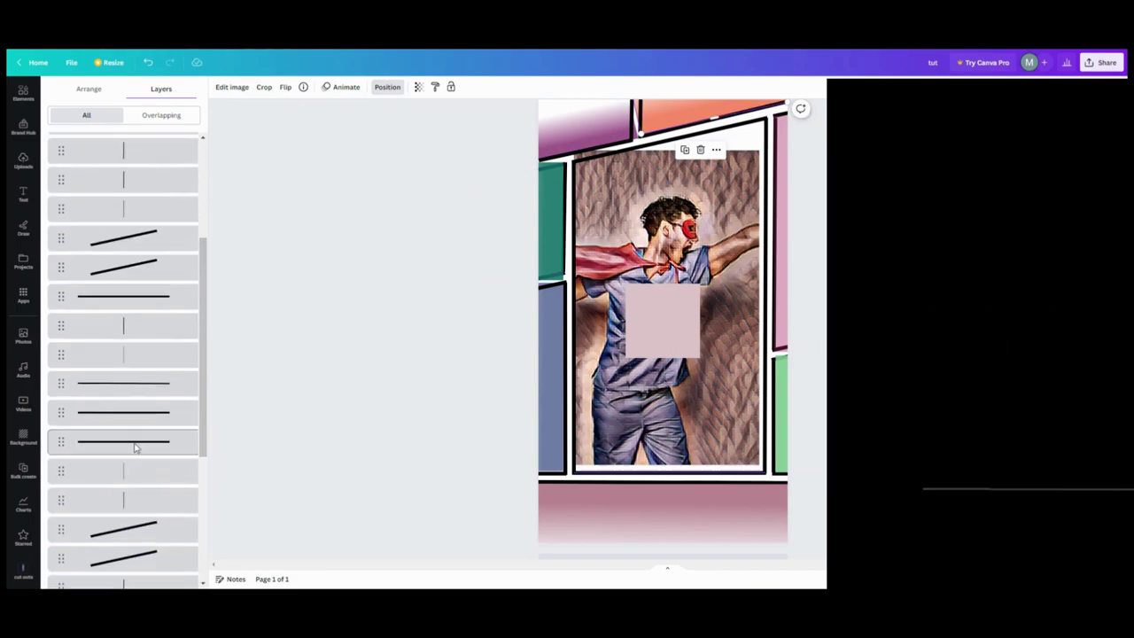
- Move the layers of the teal, bottom mauve, light green and pink gradients beneath the black panel lines
mouse_move(149, 236)
mouse_down()
mouse_move(124, 567)
mouse_move(144, 429)
mouse_up()
scroll(142, 433, up, 5)
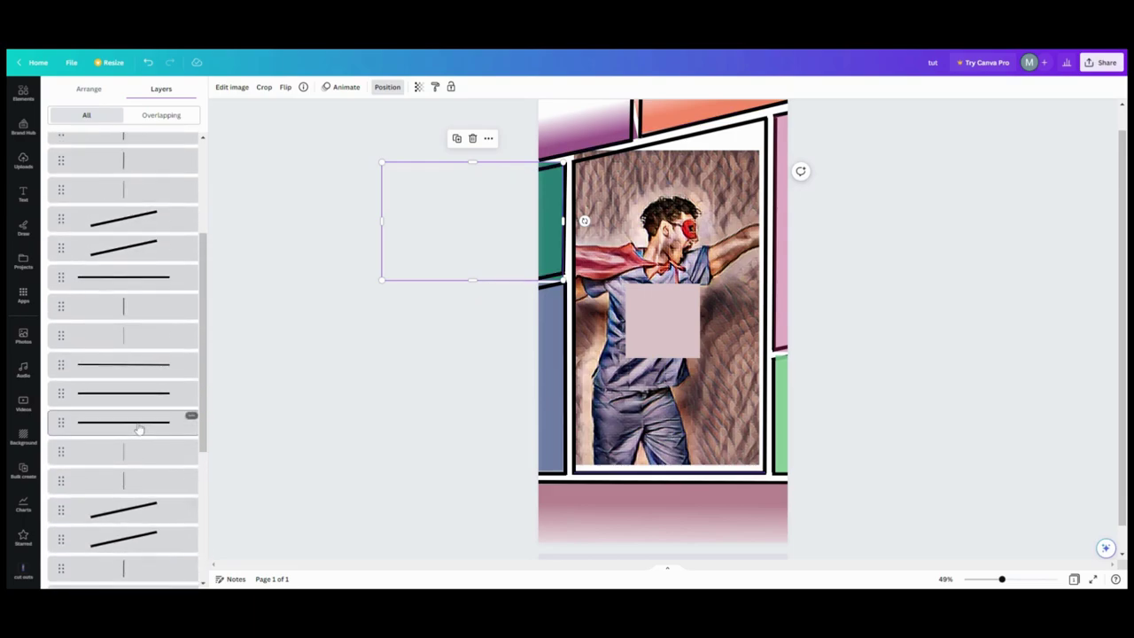
drag(124, 204, 143, 404)
scroll(144, 404, up, 5)
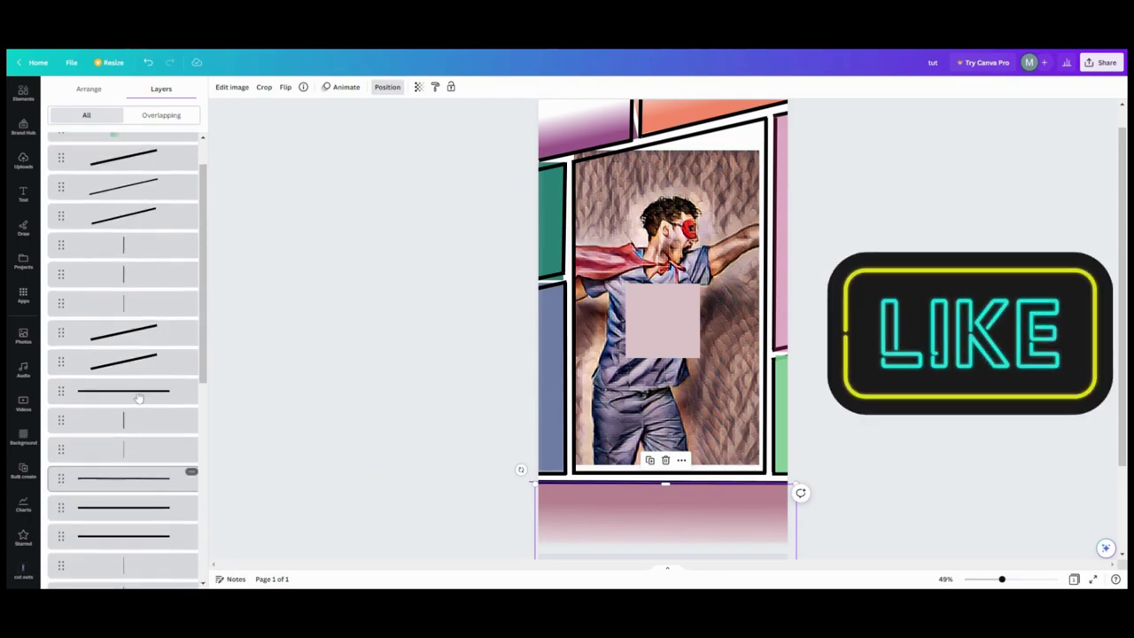
drag(152, 180, 137, 363)
scroll(138, 375, up, 4)
scroll(137, 376, up, 3)
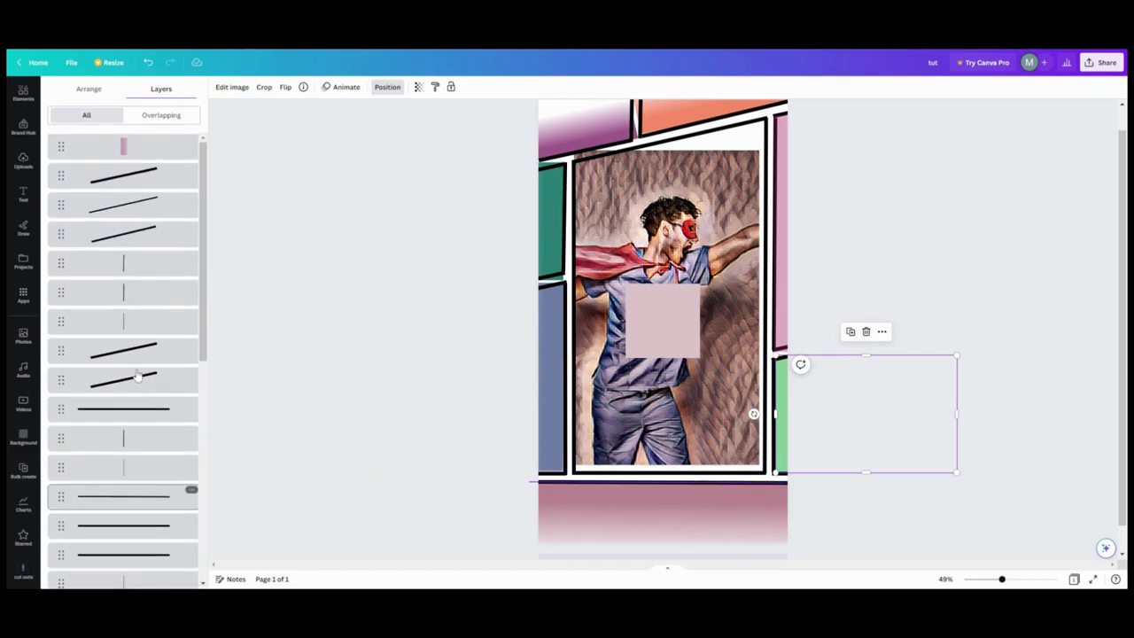
drag(141, 149, 140, 425)
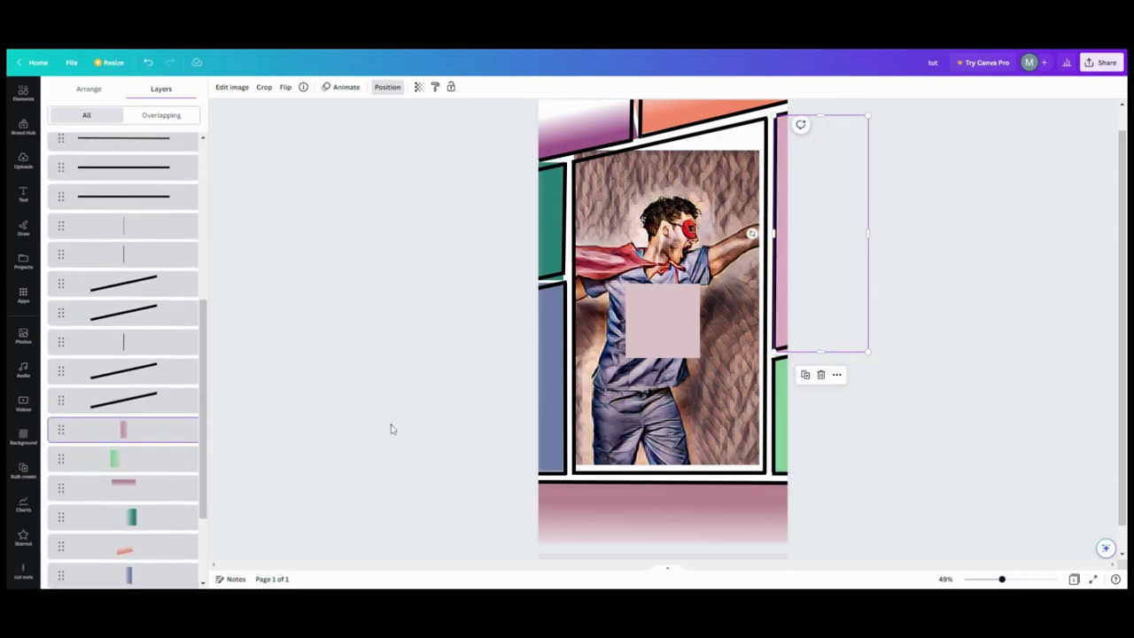
key(Escape)
- Recolour the square over the photo white
click(663, 321)
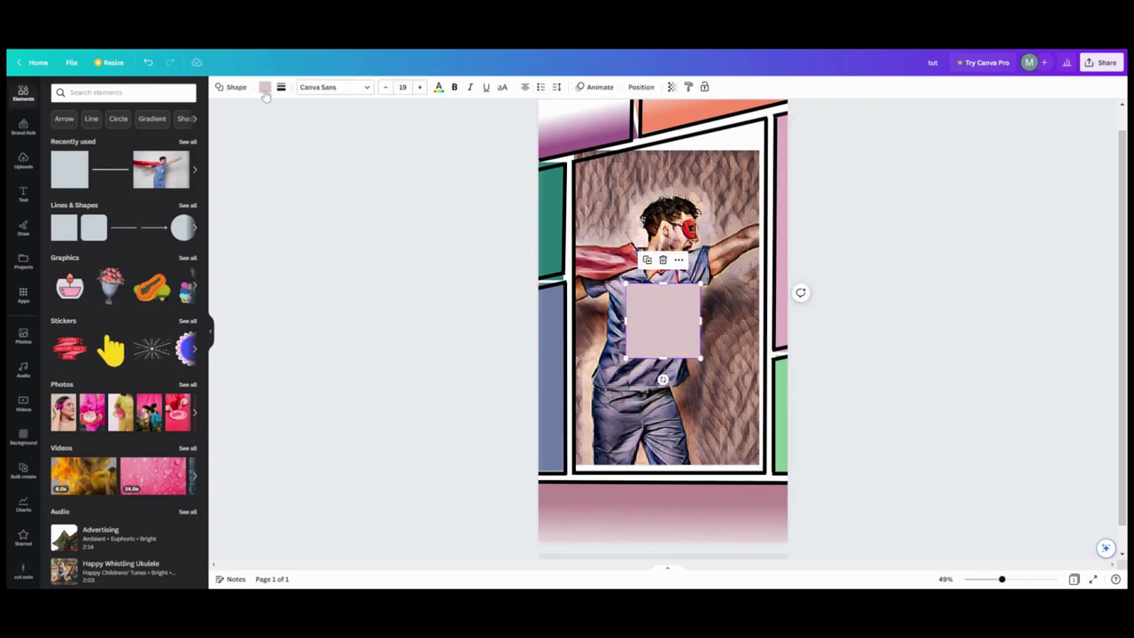
click(264, 87)
click(161, 143)
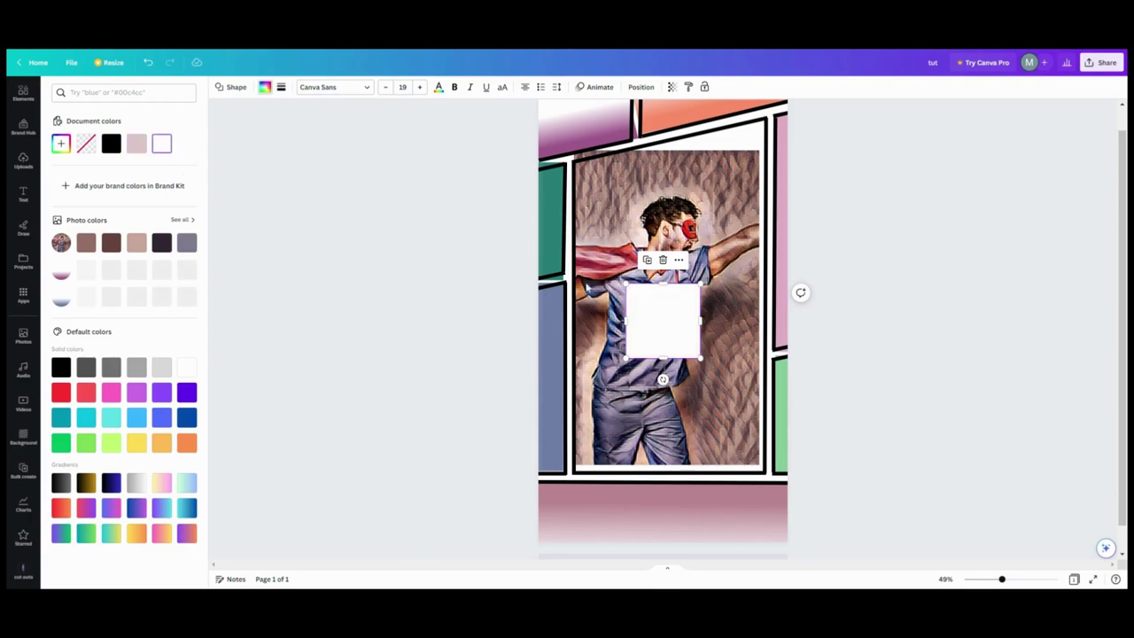
- Flatten the white square into a thin horizontal strip at the photo's upper-left corner and bring it to the front
drag(663, 317, 600, 195)
click(609, 140)
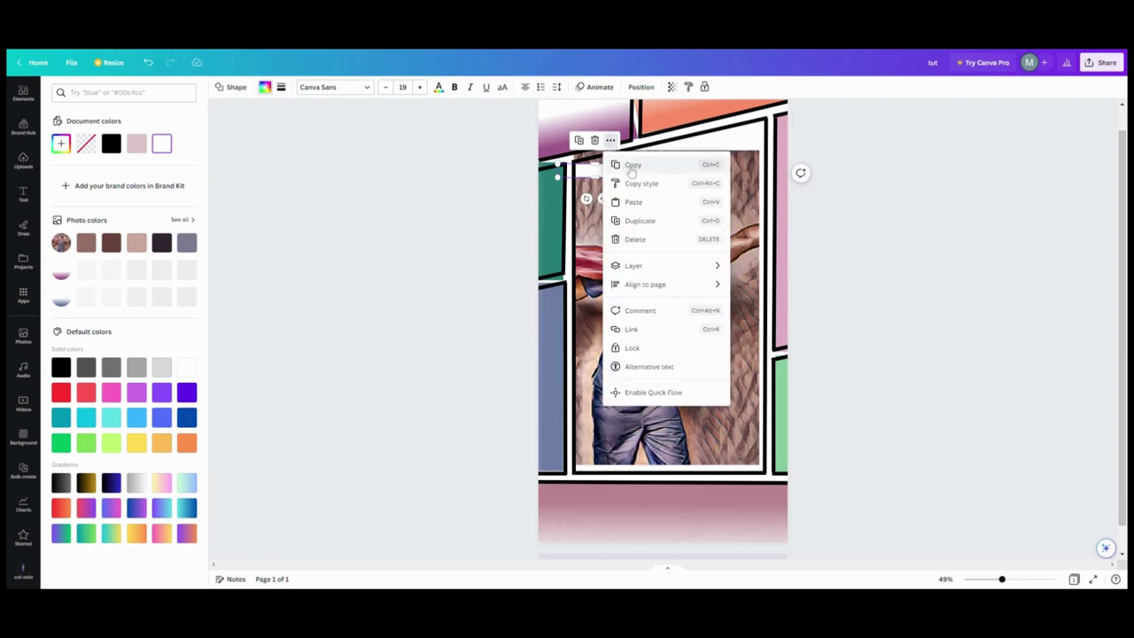
mouse_move(663, 266)
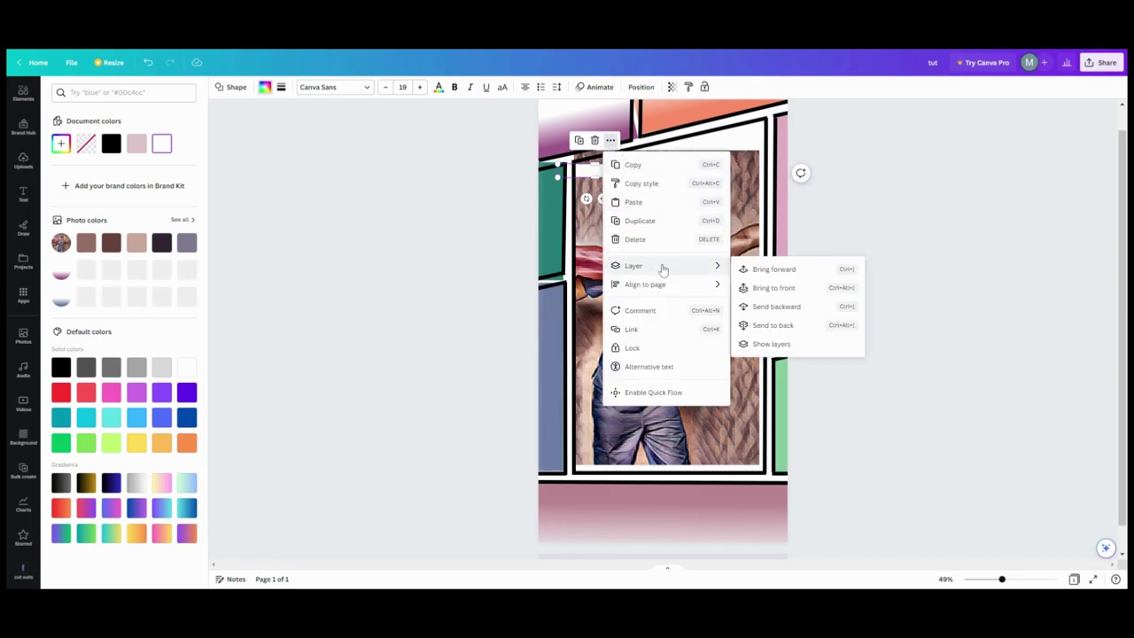
click(767, 292)
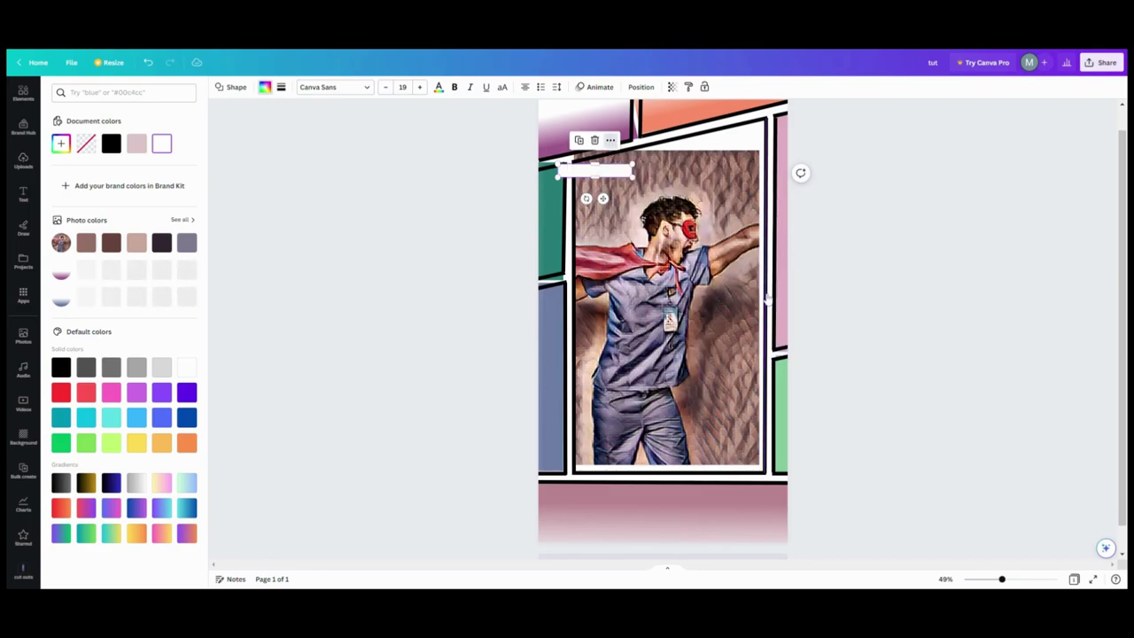
- Align the white strip with the slanted gutter below the top panels and lengthen it across the page width
drag(604, 198, 570, 184)
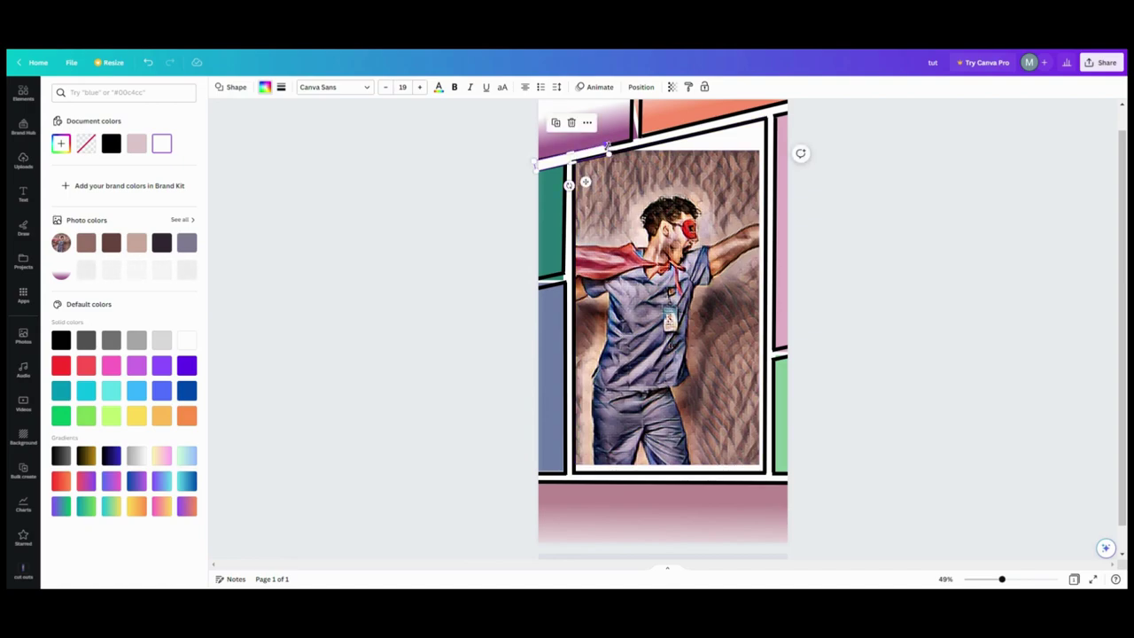
drag(606, 151, 751, 119)
drag(606, 147, 785, 105)
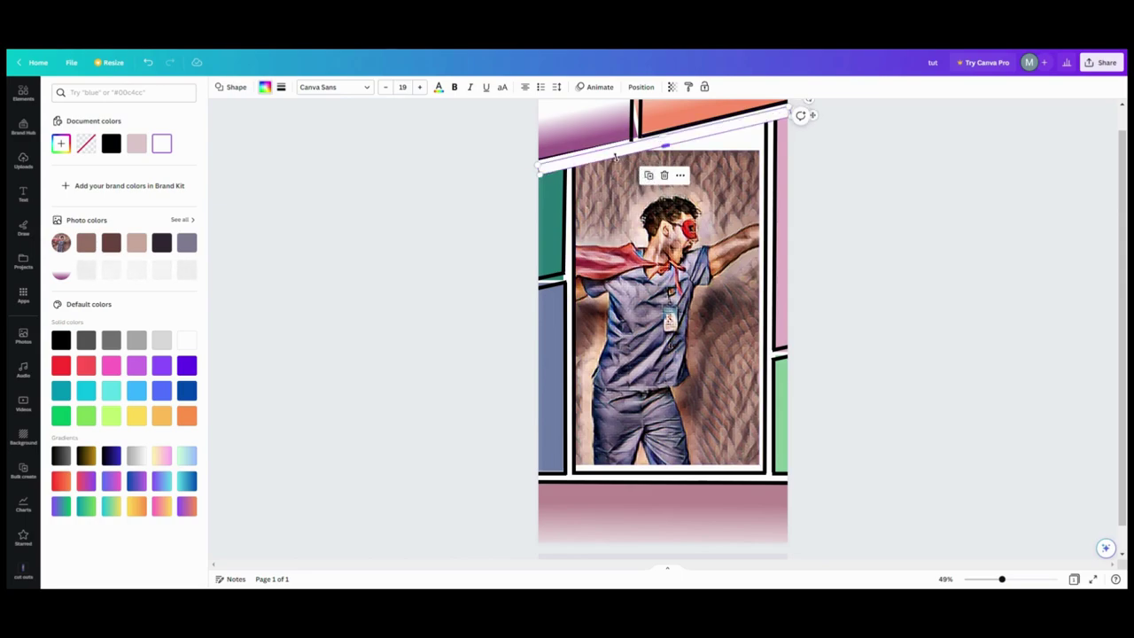
- Place copies of the slanted white strip over the left and right side-panel gutters, plus a spare copy near the page bottom
drag(605, 167, 890, 328)
click(423, 274)
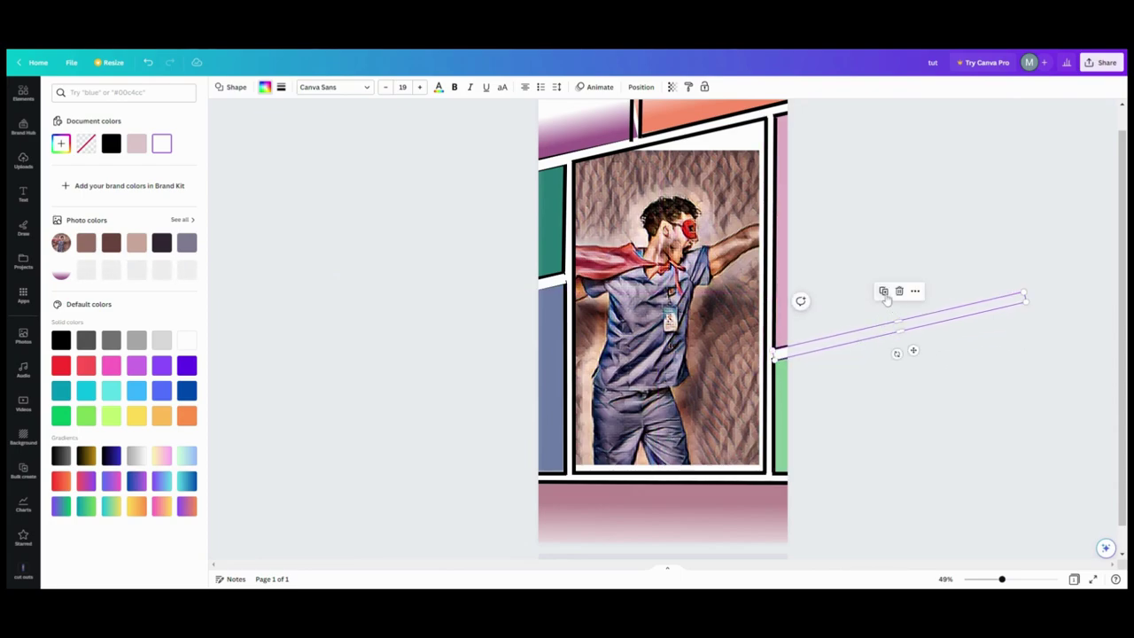
click(885, 294)
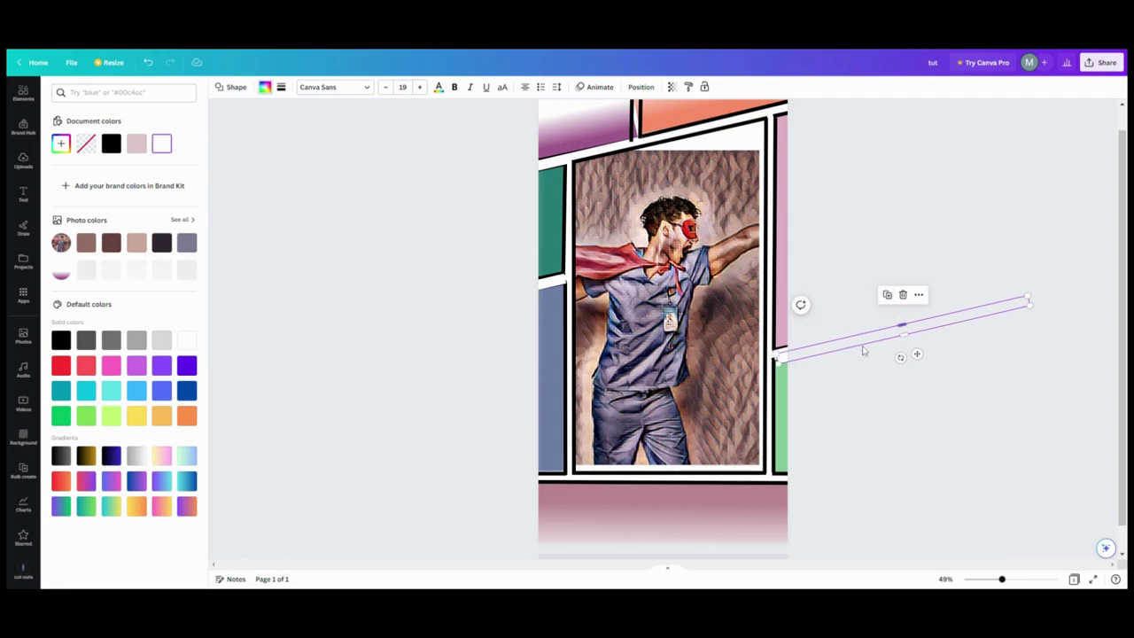
drag(917, 354, 783, 520)
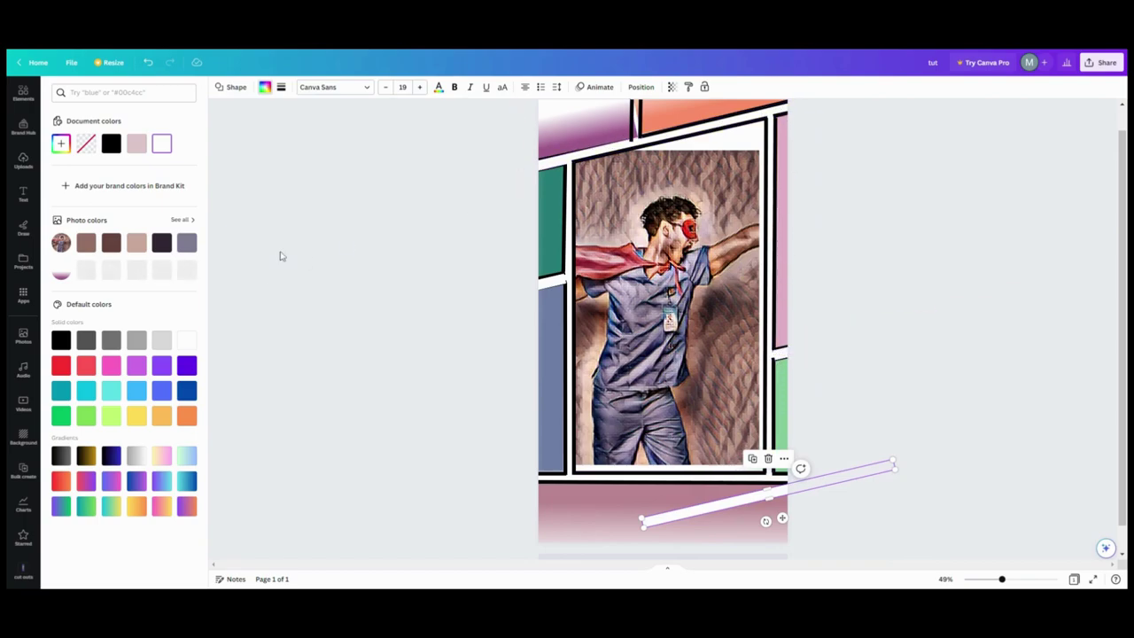
- Move the layers of the right-gutter strip and the long upper strip beneath the black lines, above the gradients
click(638, 89)
drag(134, 180, 133, 492)
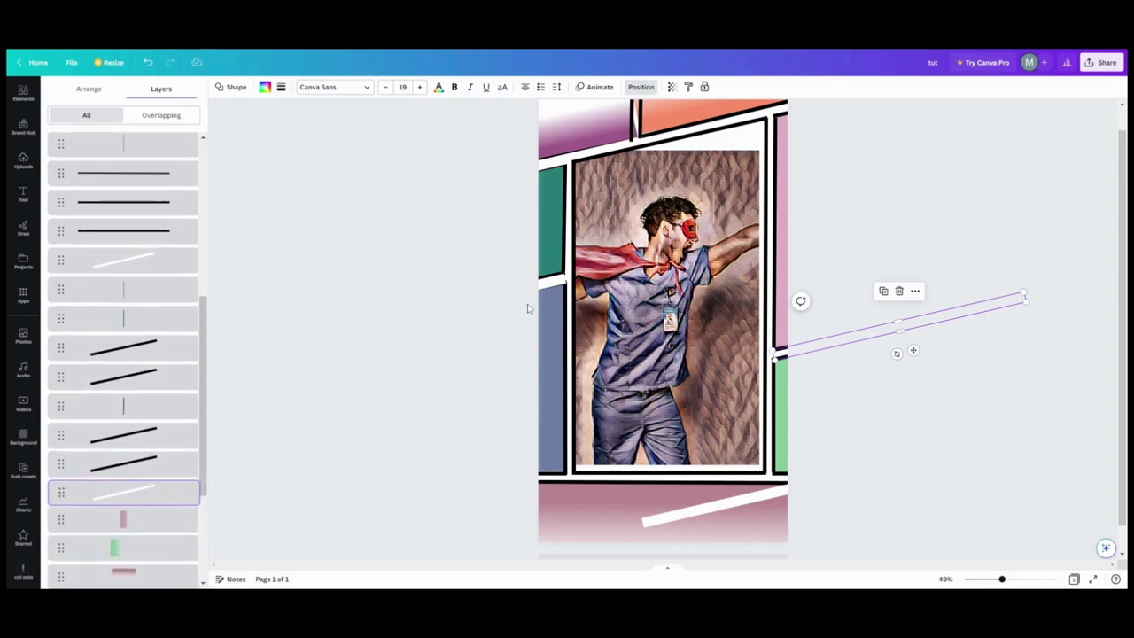
drag(134, 261, 133, 469)
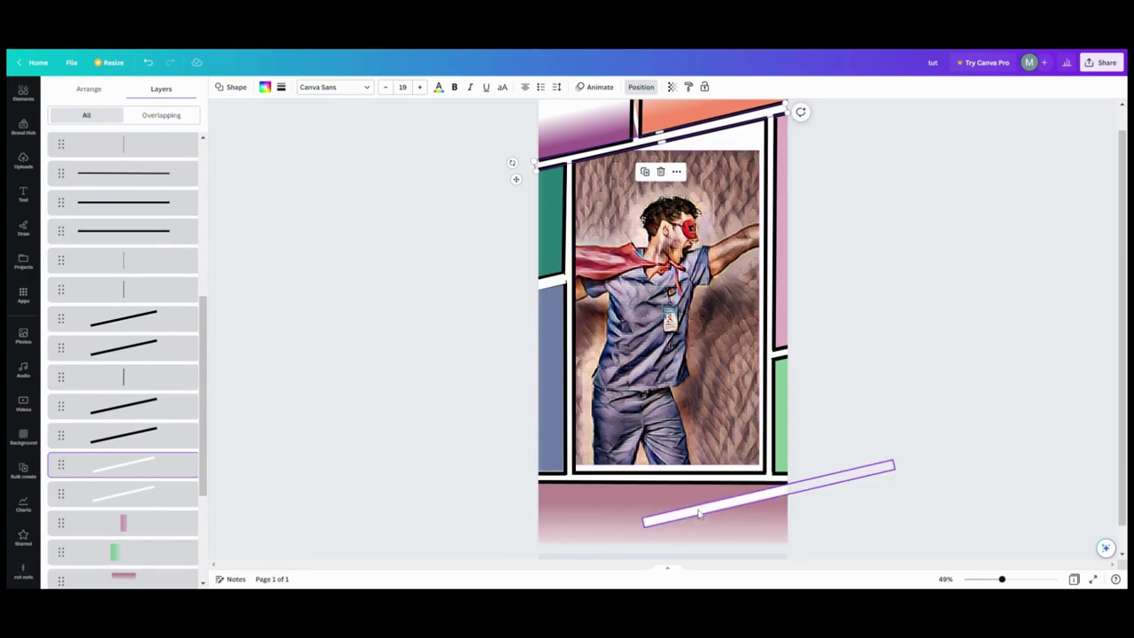
- Turn the spare strip vertical over the gutter beside the photo's right edge, and place a duplicate between the two top panels
drag(699, 514, 691, 294)
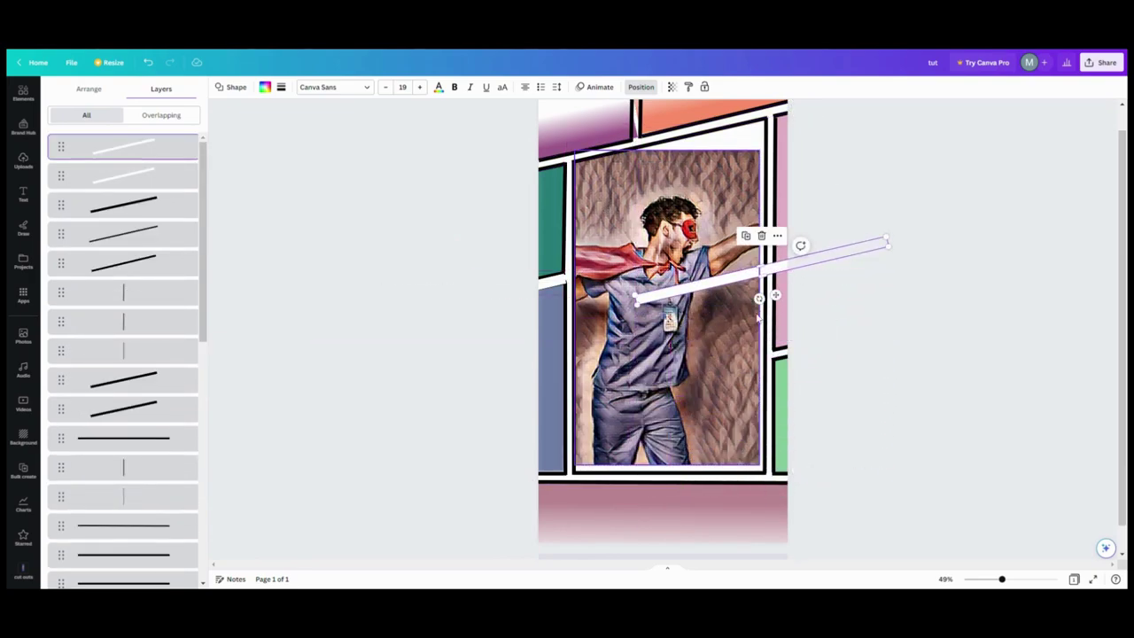
drag(778, 296, 881, 256)
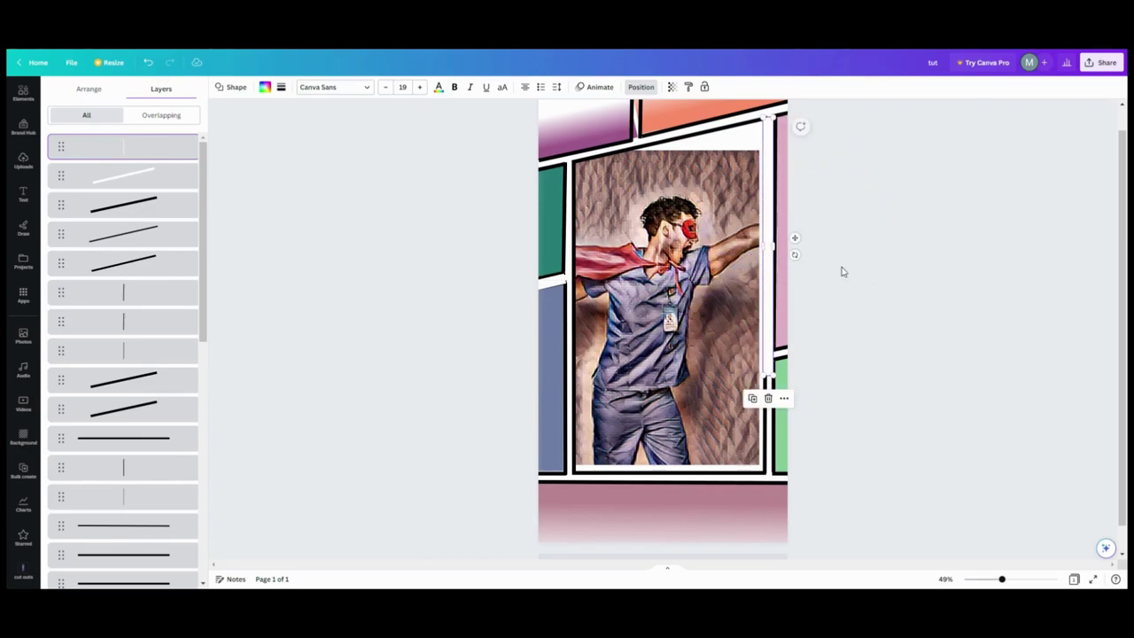
click(752, 399)
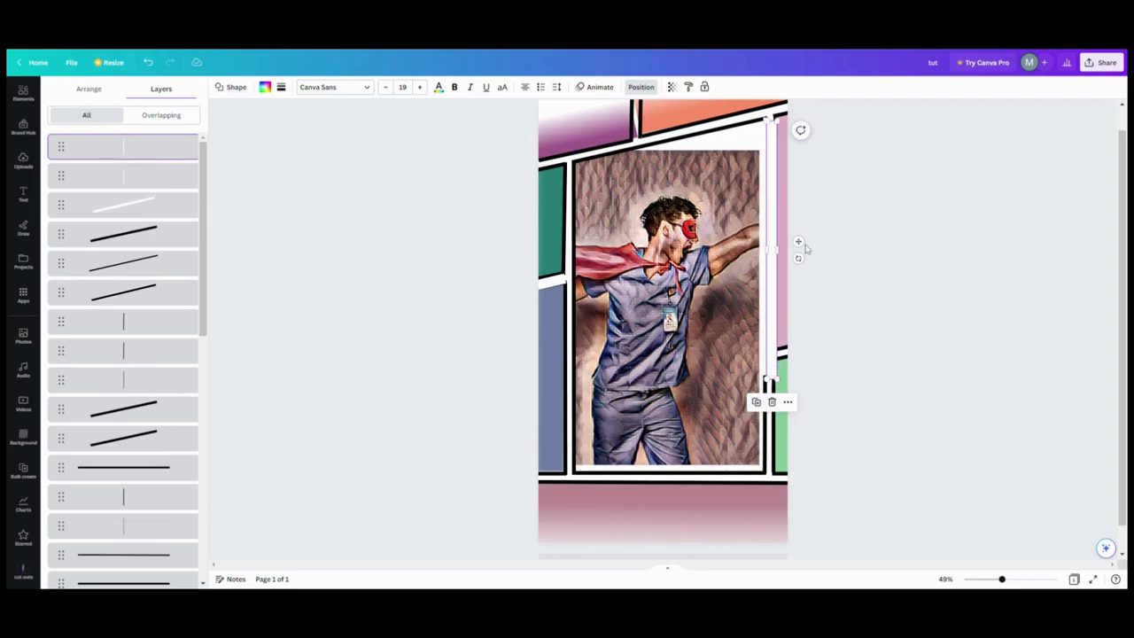
drag(800, 240, 637, 108)
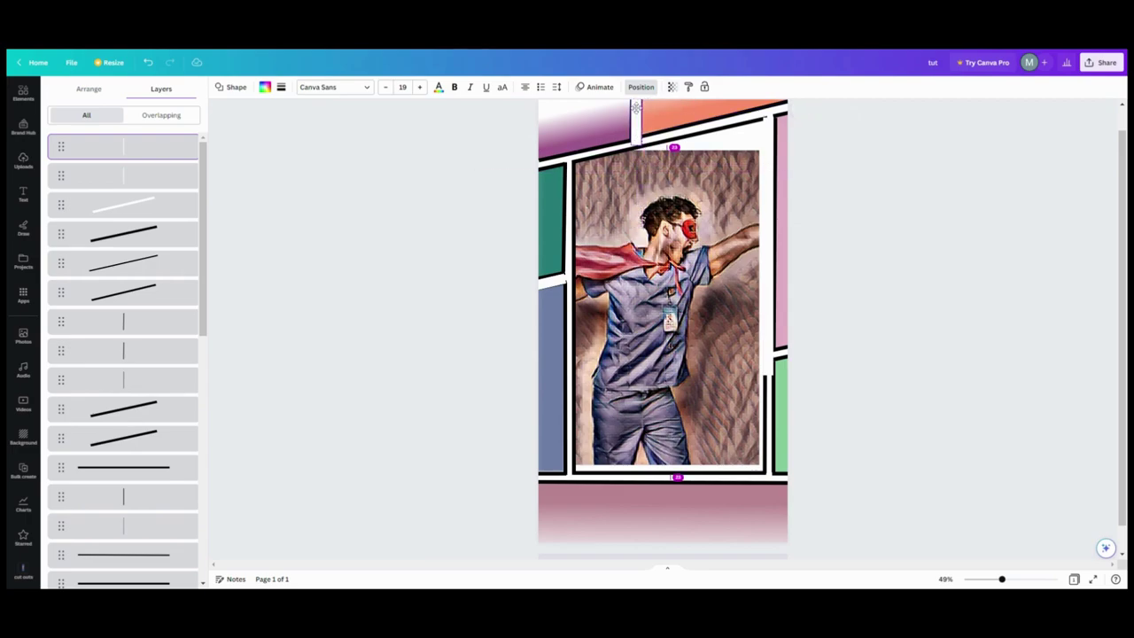
drag(635, 107, 637, 105)
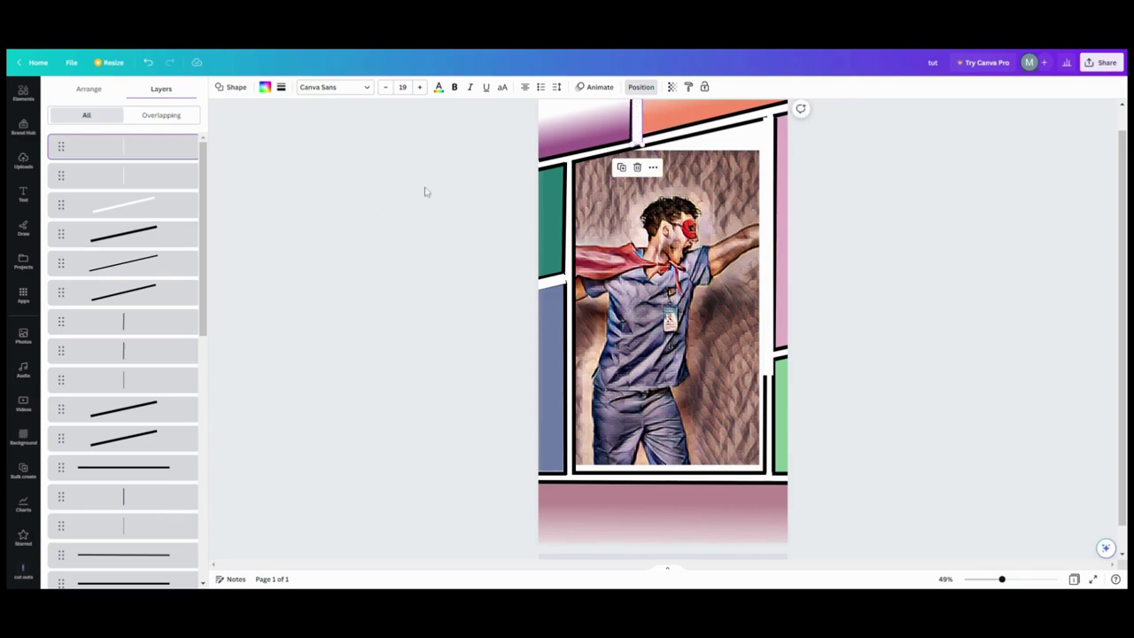
drag(637, 135, 636, 132)
- Move the layers of the left slanted strip and the vertical strip between the top panels beneath the black lines
drag(129, 207, 44, 587)
drag(124, 531, 123, 272)
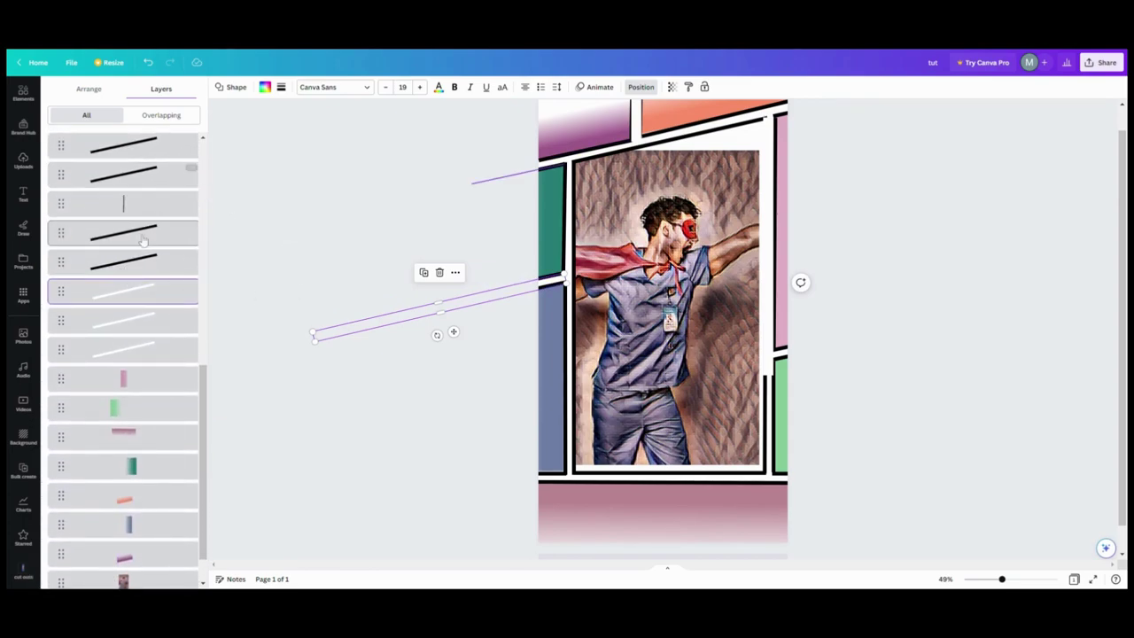
scroll(146, 204, up, 6)
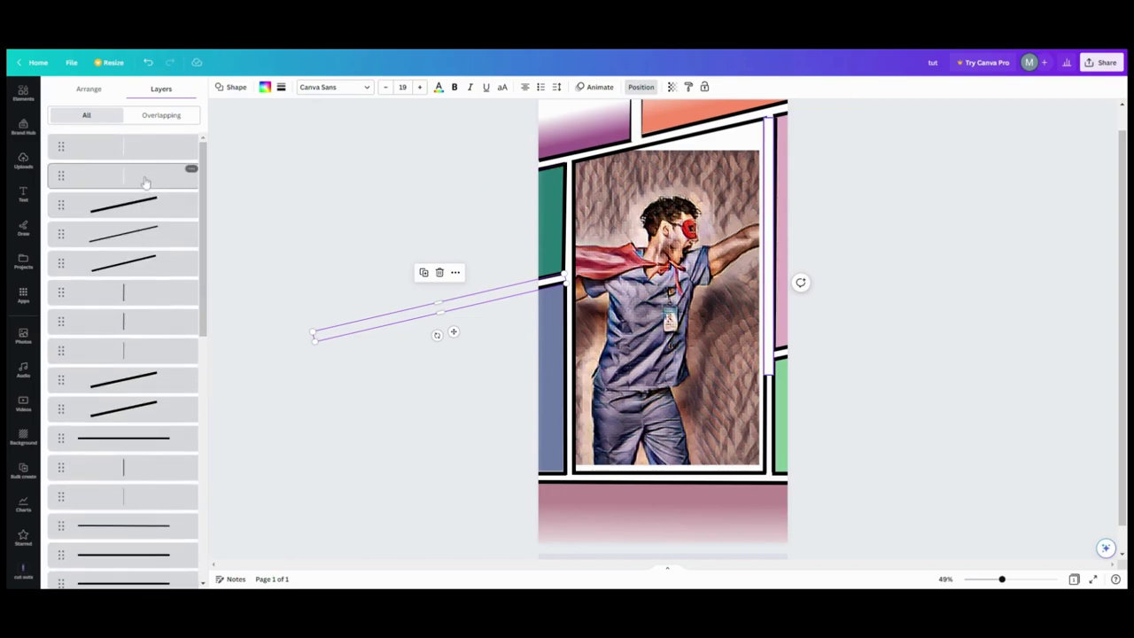
drag(146, 181, 134, 507)
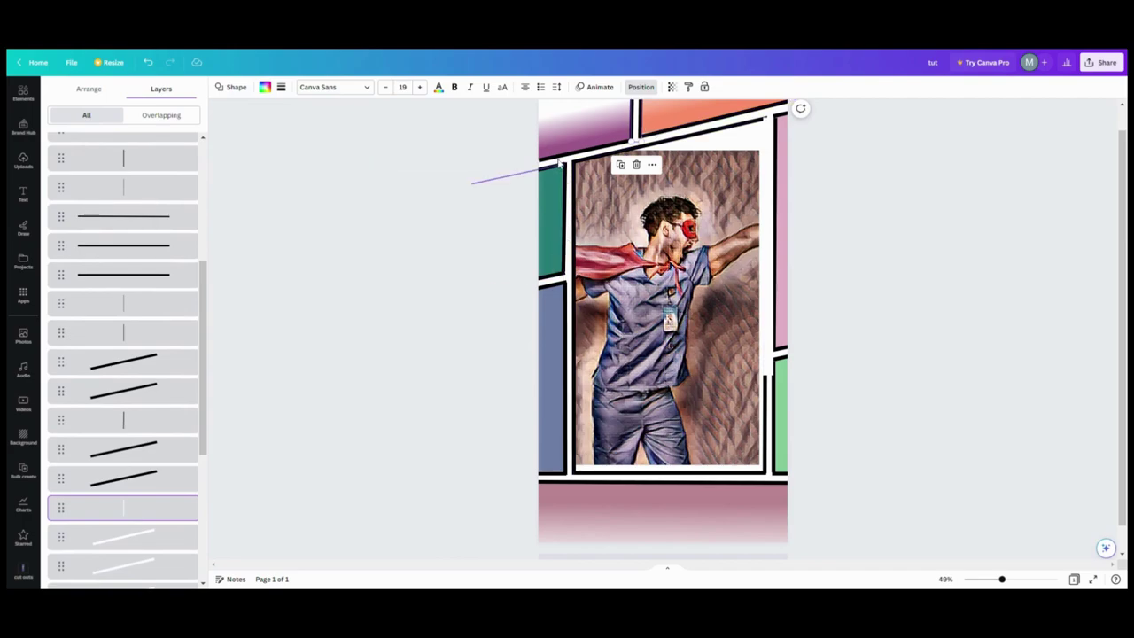
- Move the remaining vertical strip out of the right gutter onto the photo, and enlarge the photo to fill the central panel
drag(769, 189, 736, 343)
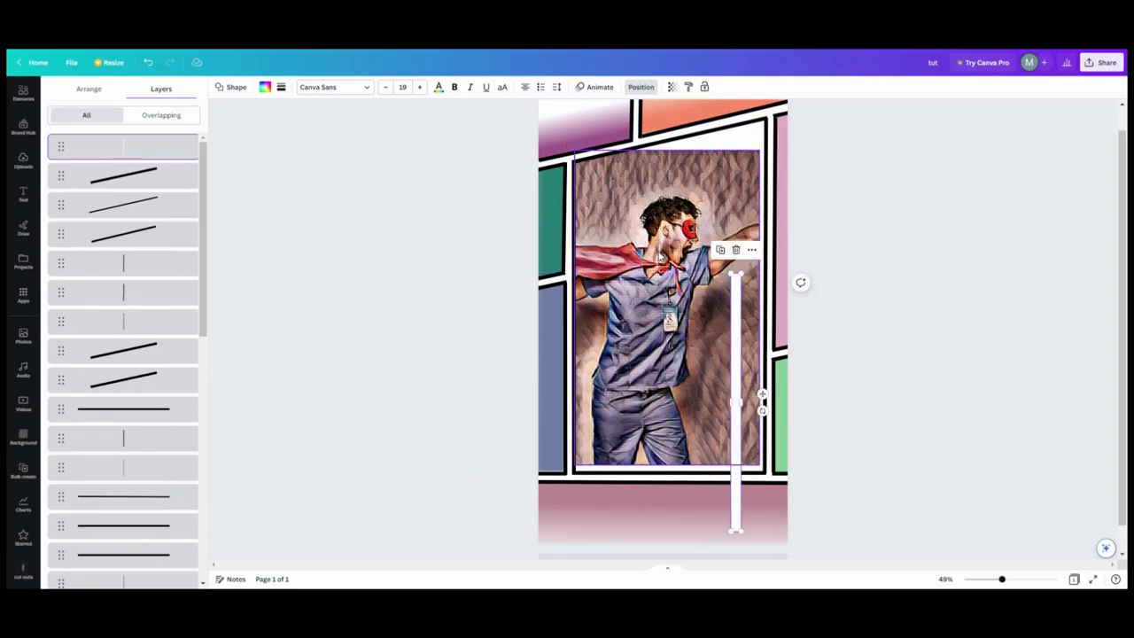
click(762, 394)
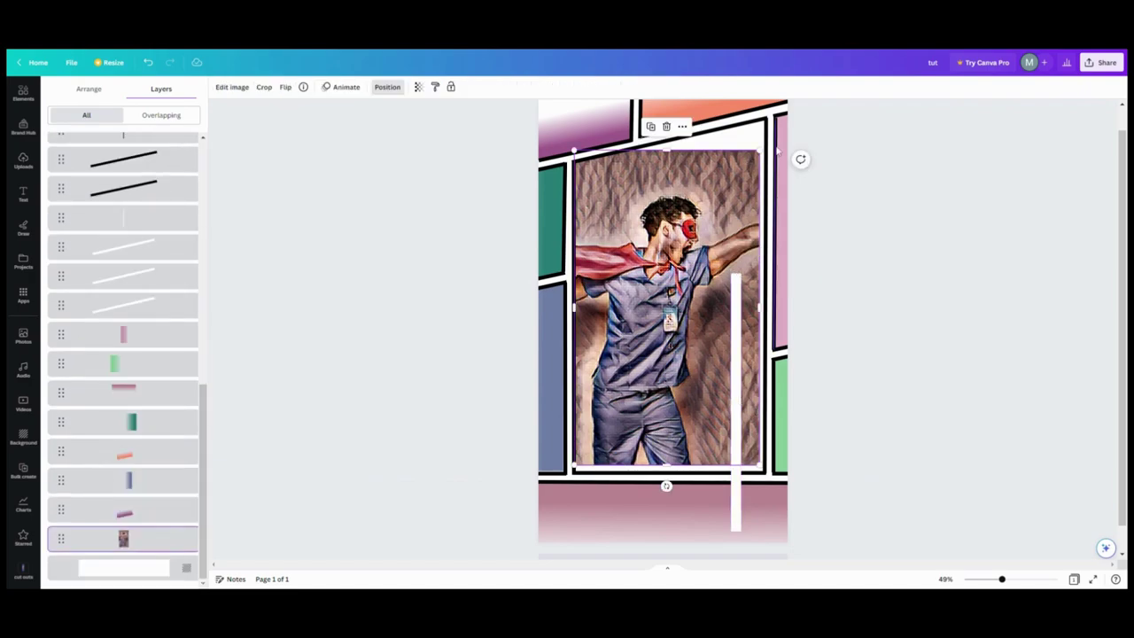
drag(764, 156, 785, 108)
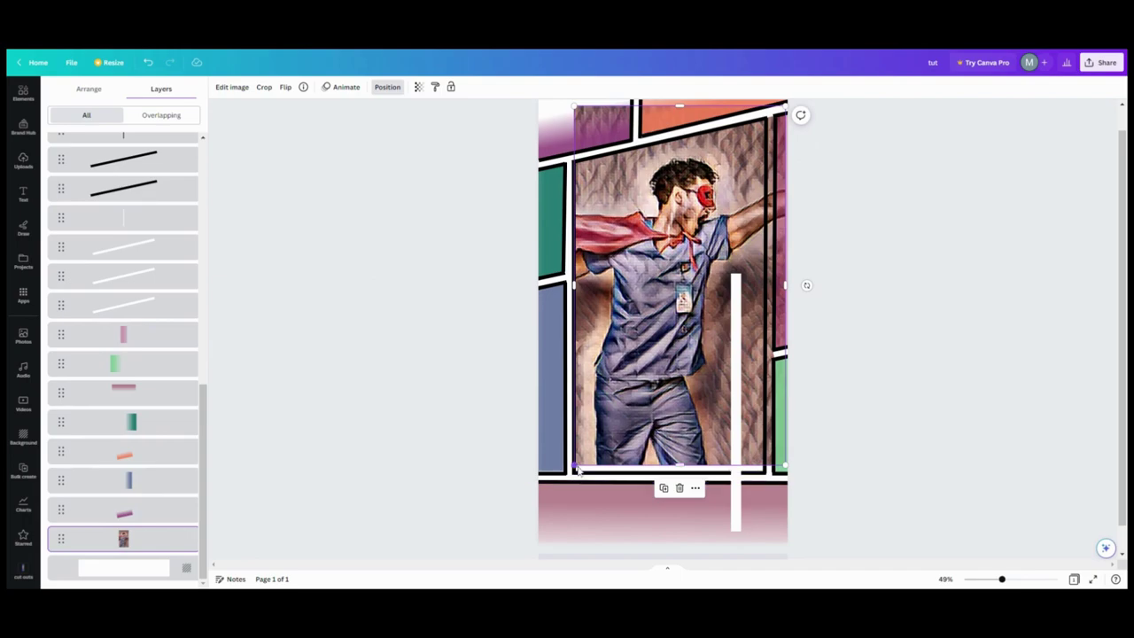
drag(574, 466, 567, 477)
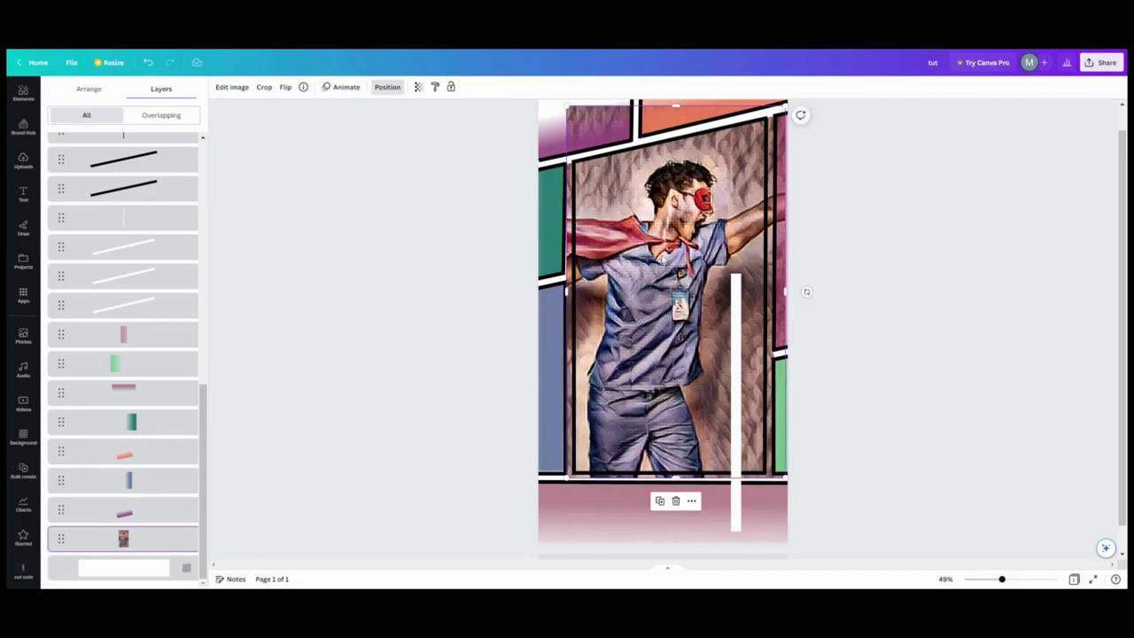
right_click(679, 500)
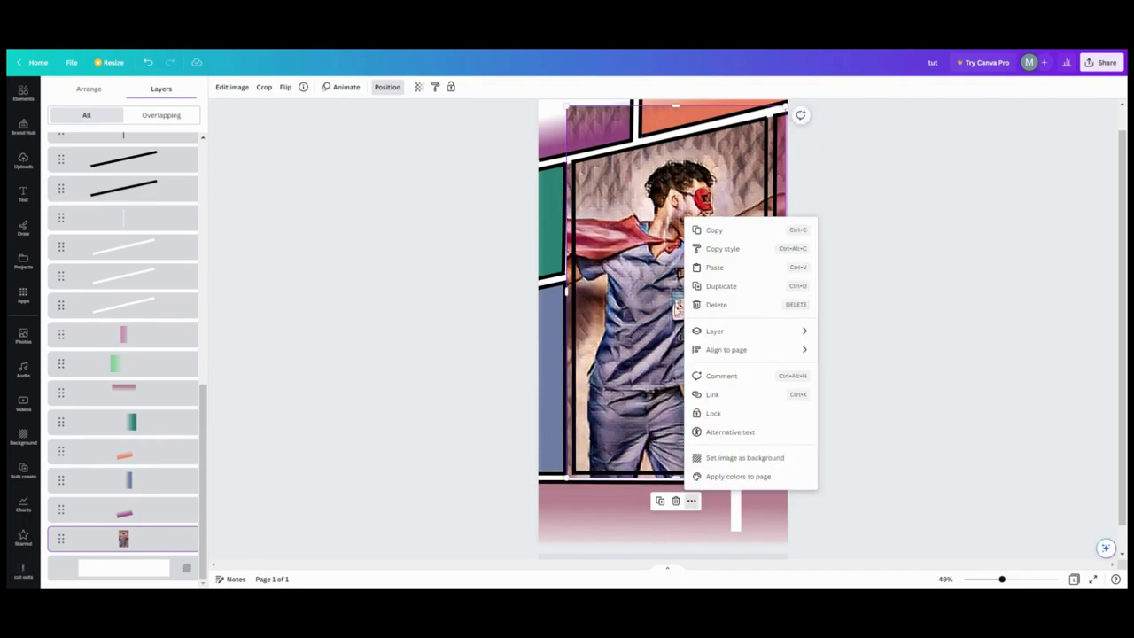
mouse_move(764, 332)
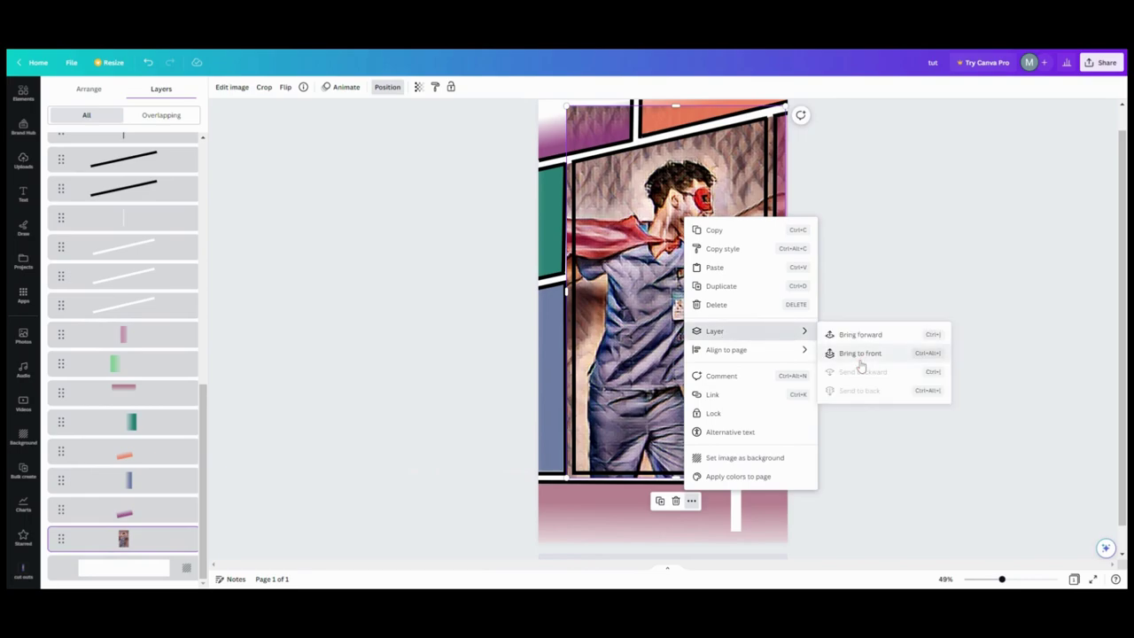
click(618, 313)
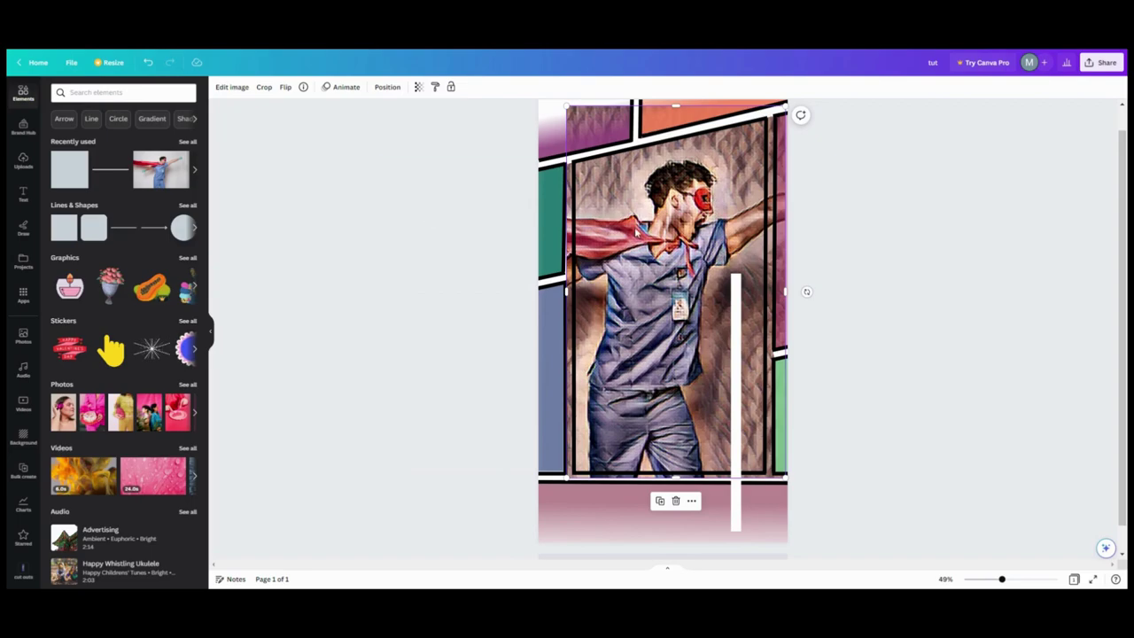
click(387, 87)
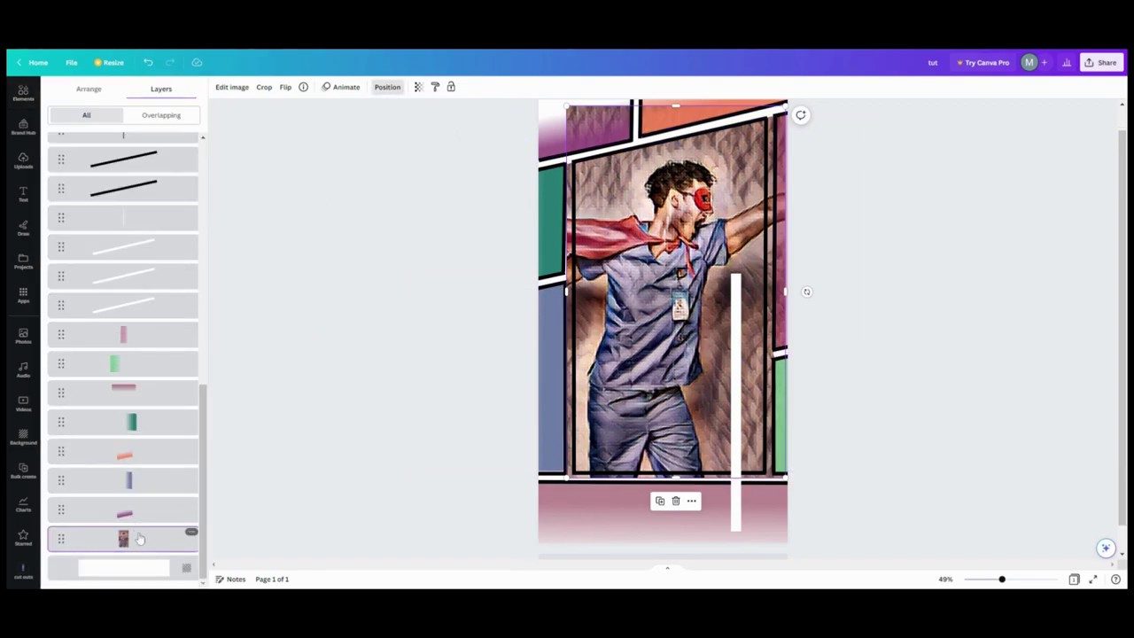
click(381, 376)
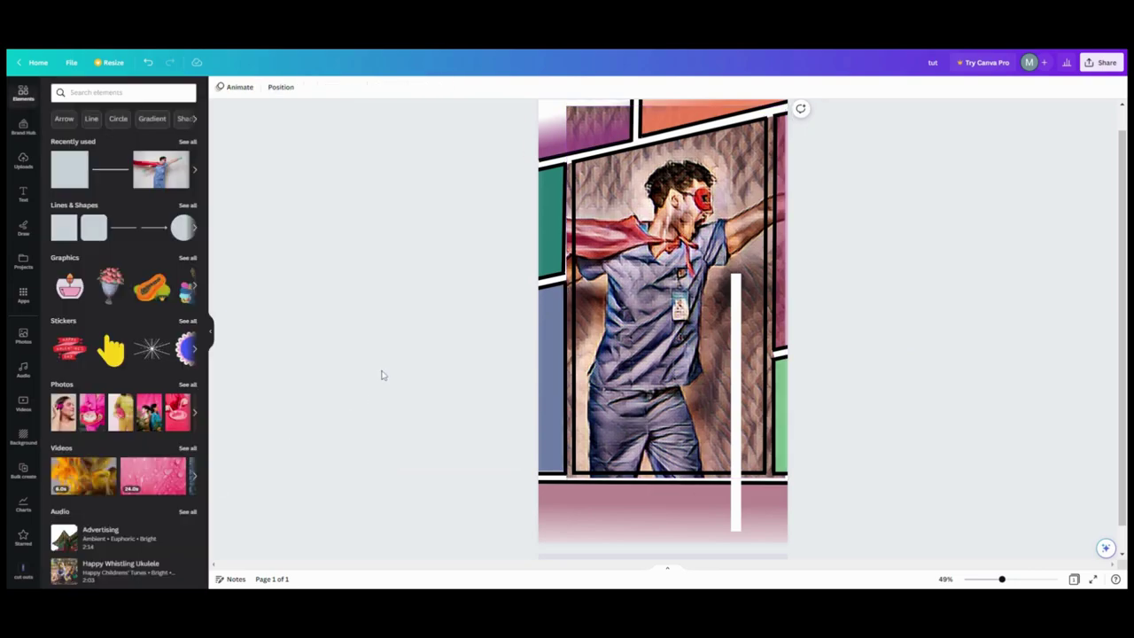
- Nudge the superhero photo slightly up and left, and trim its top edge down toward the central panel
click(613, 259)
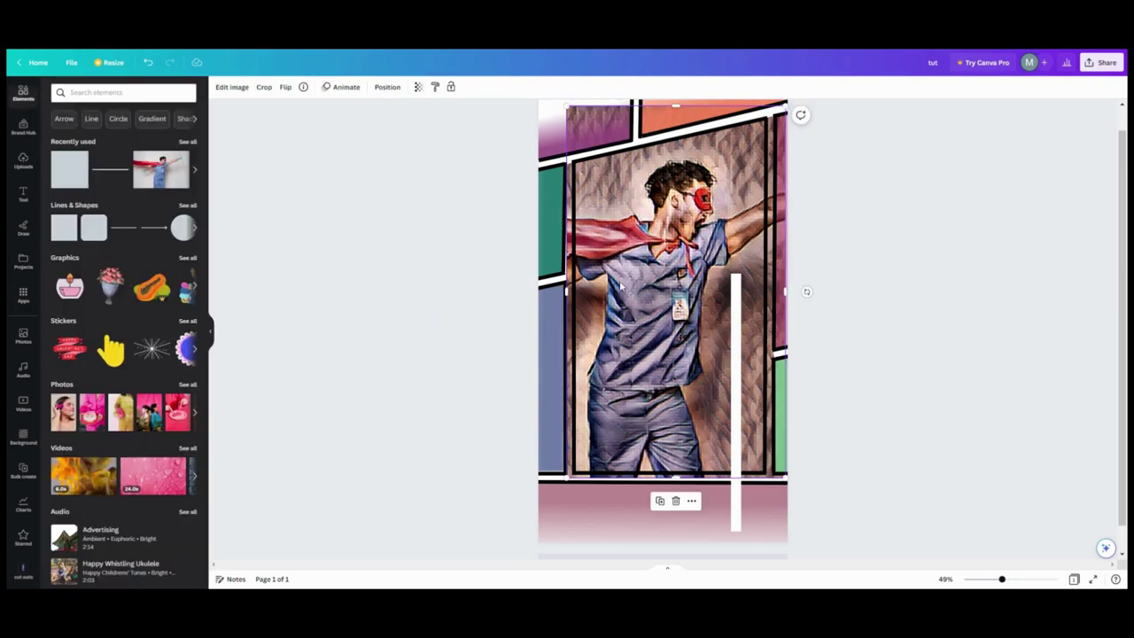
mouse_move(604, 398)
mouse_down()
mouse_move(610, 387)
mouse_move(602, 396)
mouse_up()
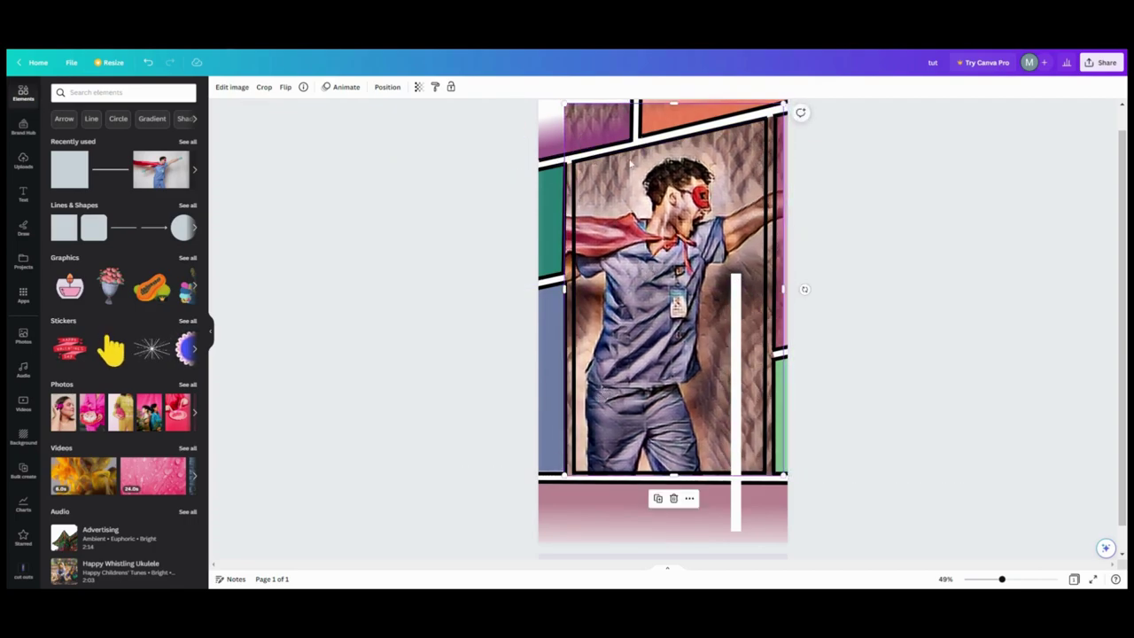
click(649, 138)
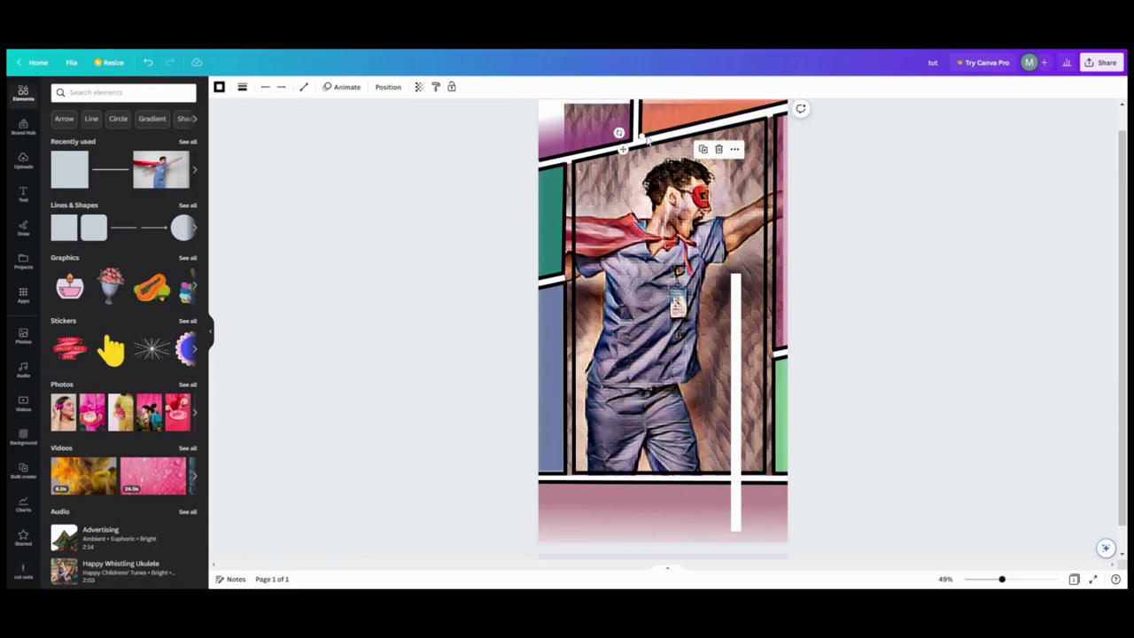
click(682, 152)
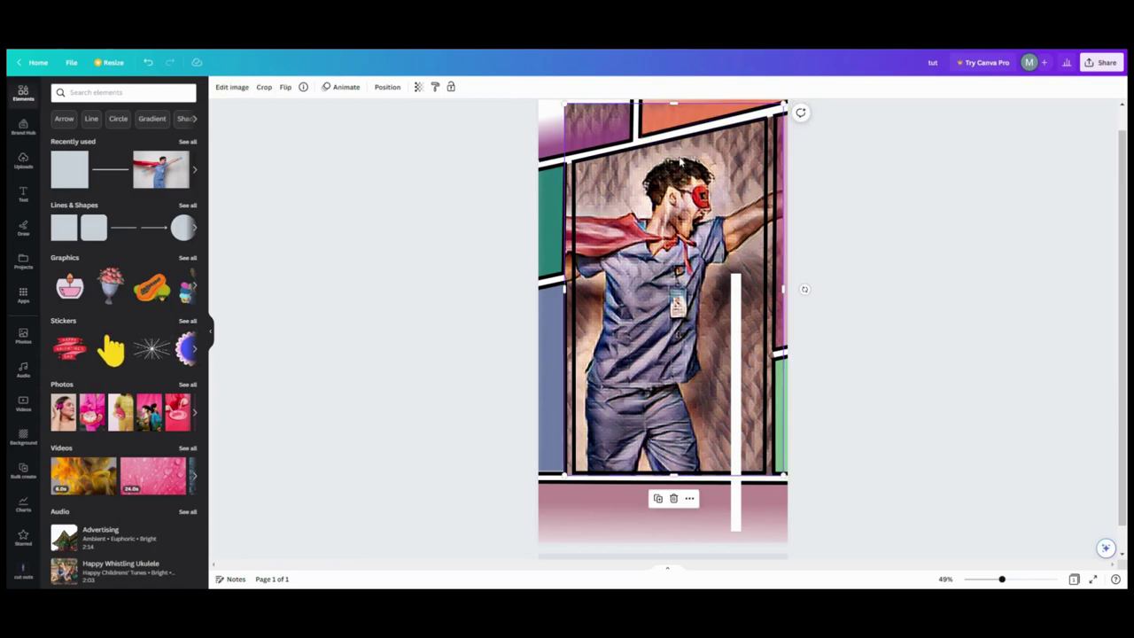
mouse_move(682, 104)
mouse_down()
mouse_move(673, 157)
mouse_move(673, 118)
mouse_up()
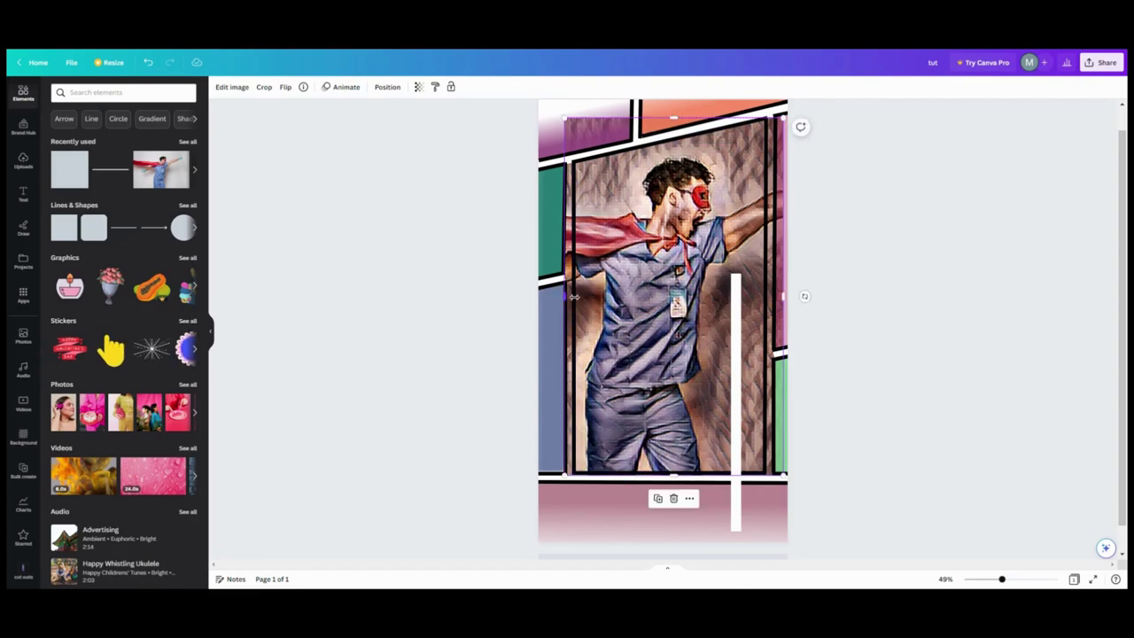
- Move the white vertical strip off the photo into the gutter along its left side, and fit its length down to the panel's bottom line
drag(735, 354, 687, 332)
click(148, 62)
drag(736, 381, 572, 263)
click(370, 256)
drag(569, 429, 570, 472)
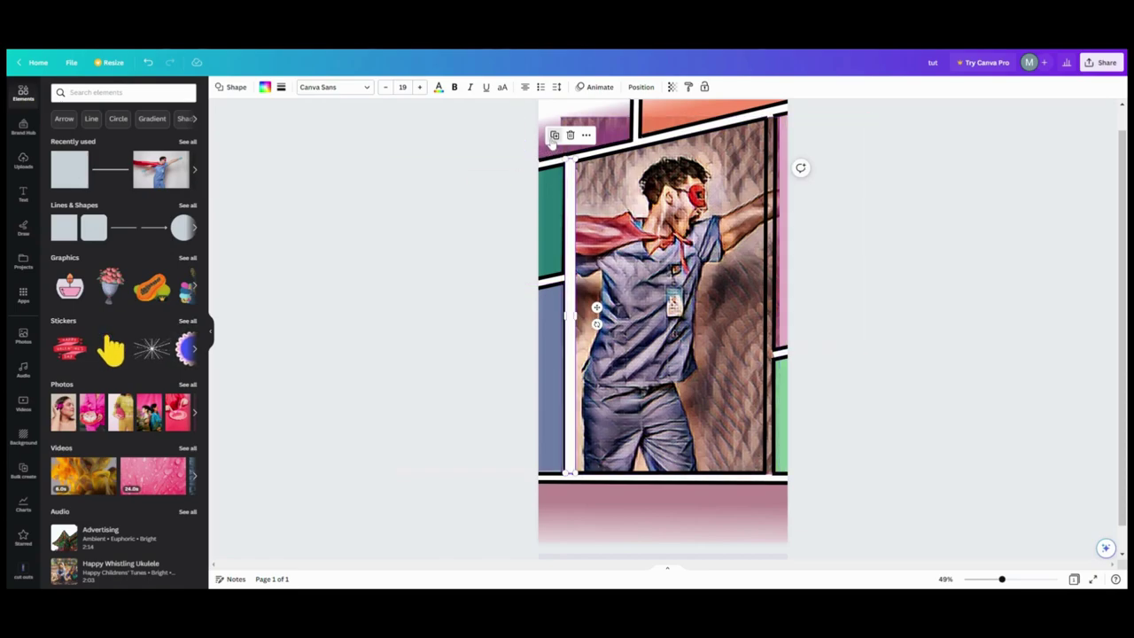
- Place a duplicate of the white strip in the right gutter, widen it past the page edge and extend it down to the bottom line
click(555, 135)
drag(571, 213, 772, 174)
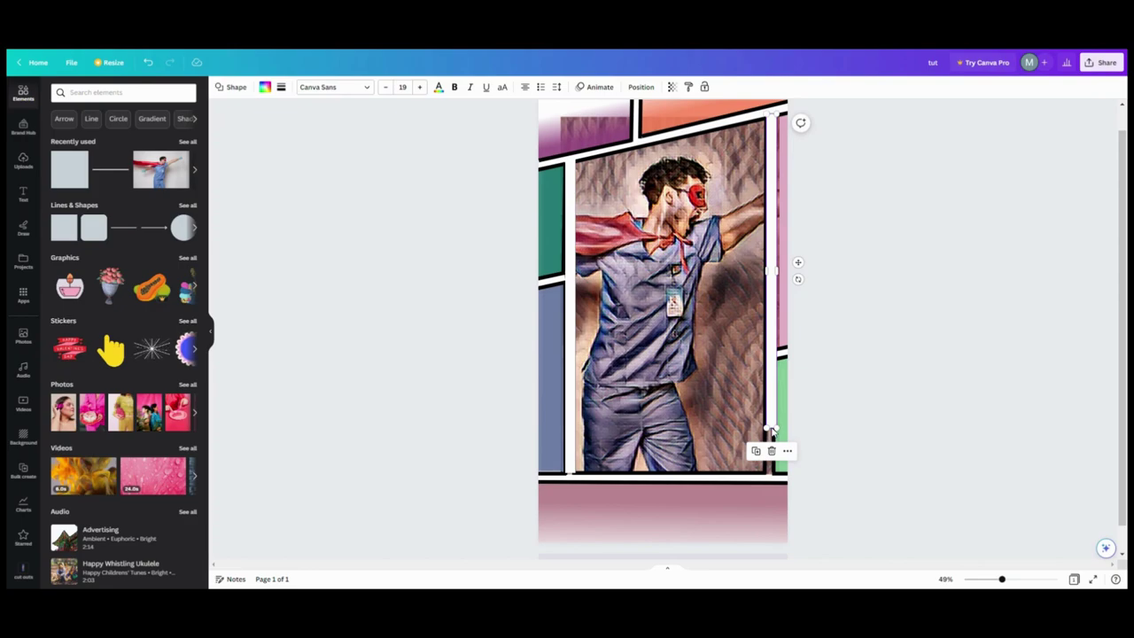
drag(776, 271, 794, 271)
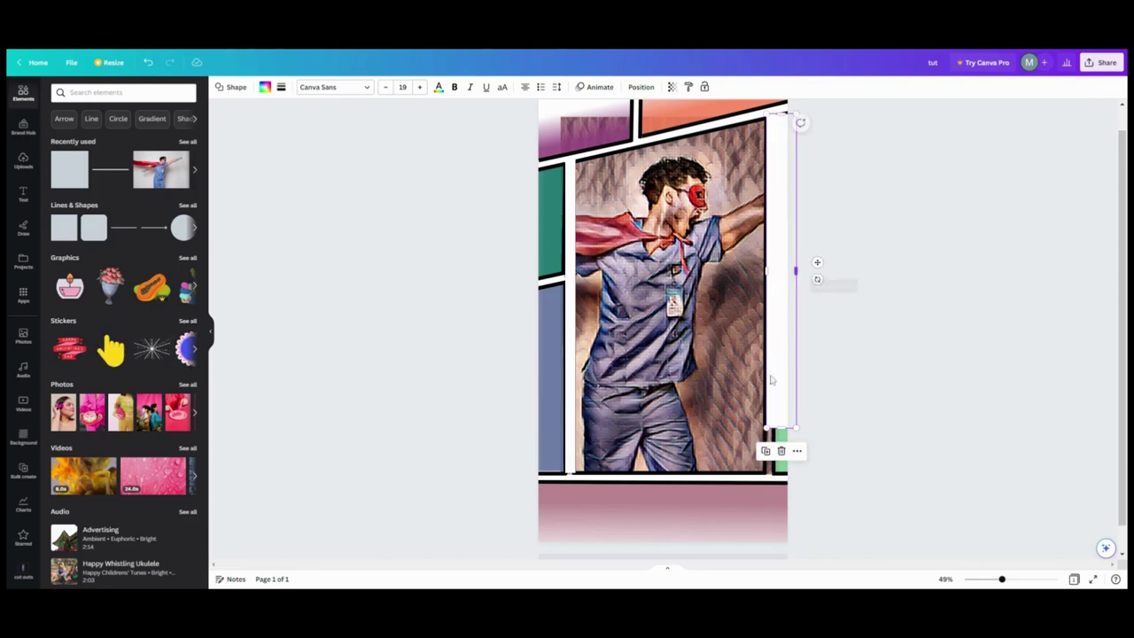
drag(781, 436, 773, 474)
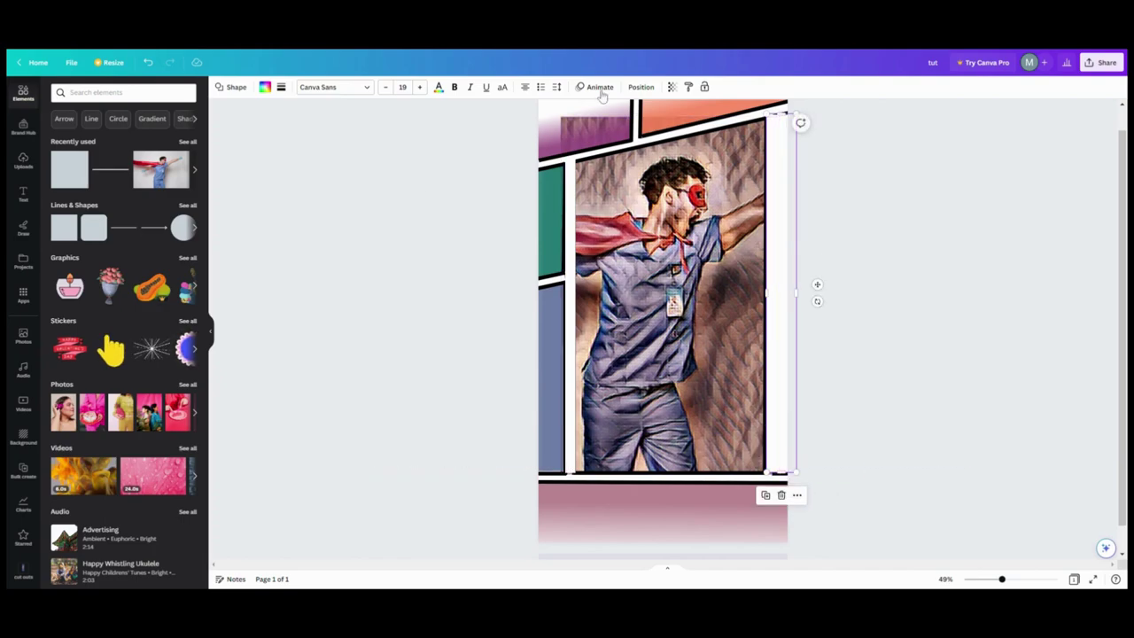
- Move the widened strip's layer beneath the black lines, and raise the teal and light green gradient layers above the white strips
click(643, 86)
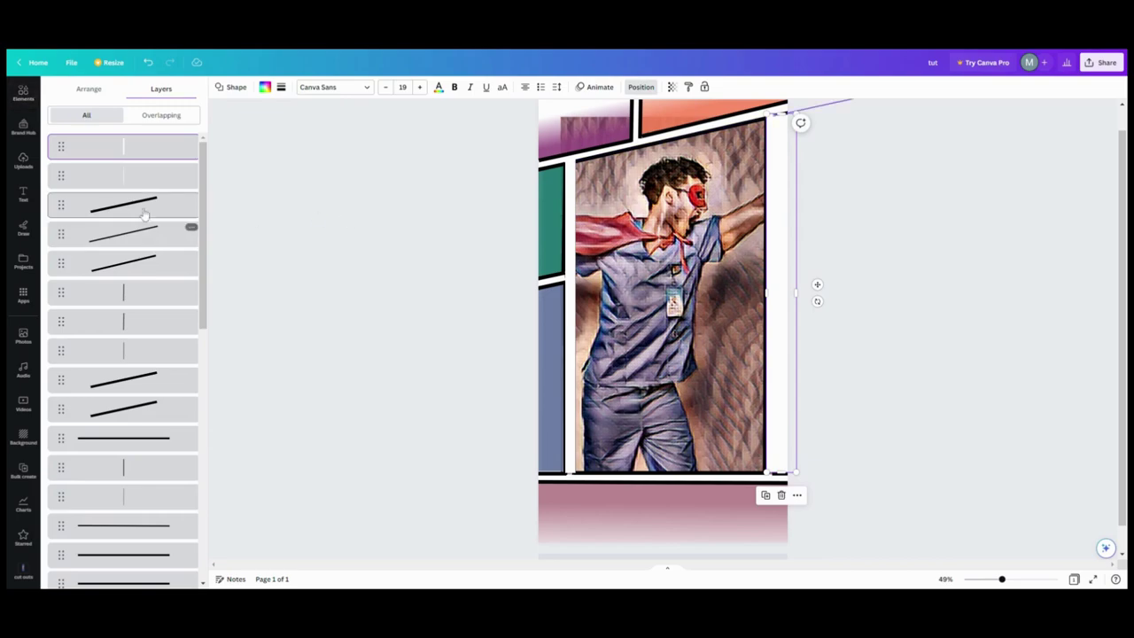
drag(135, 155, 165, 219)
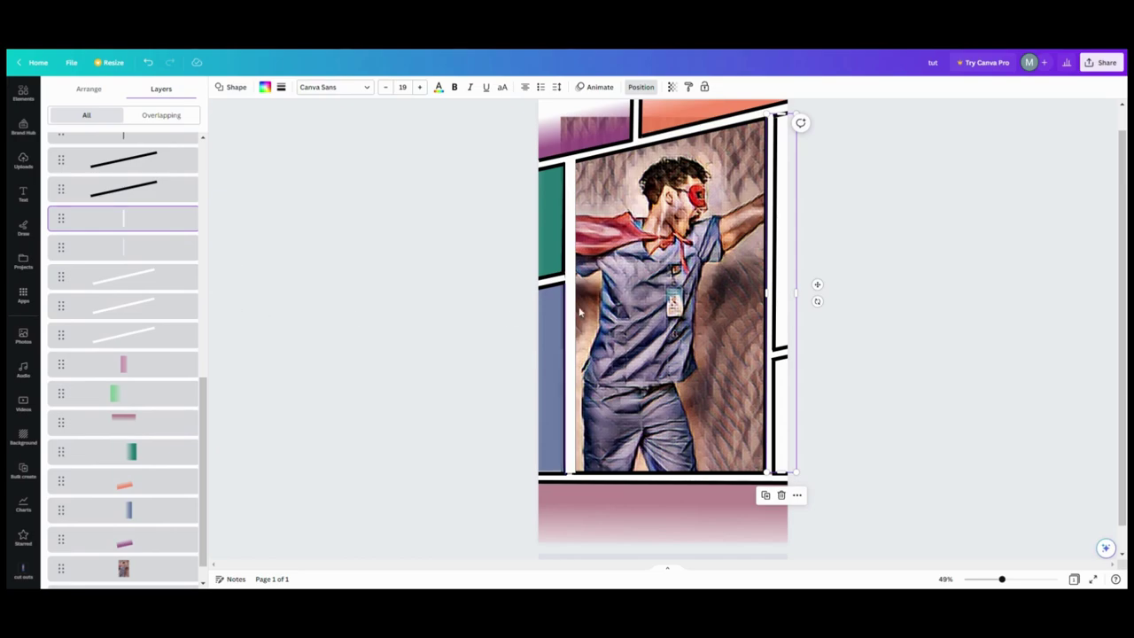
drag(157, 462, 151, 217)
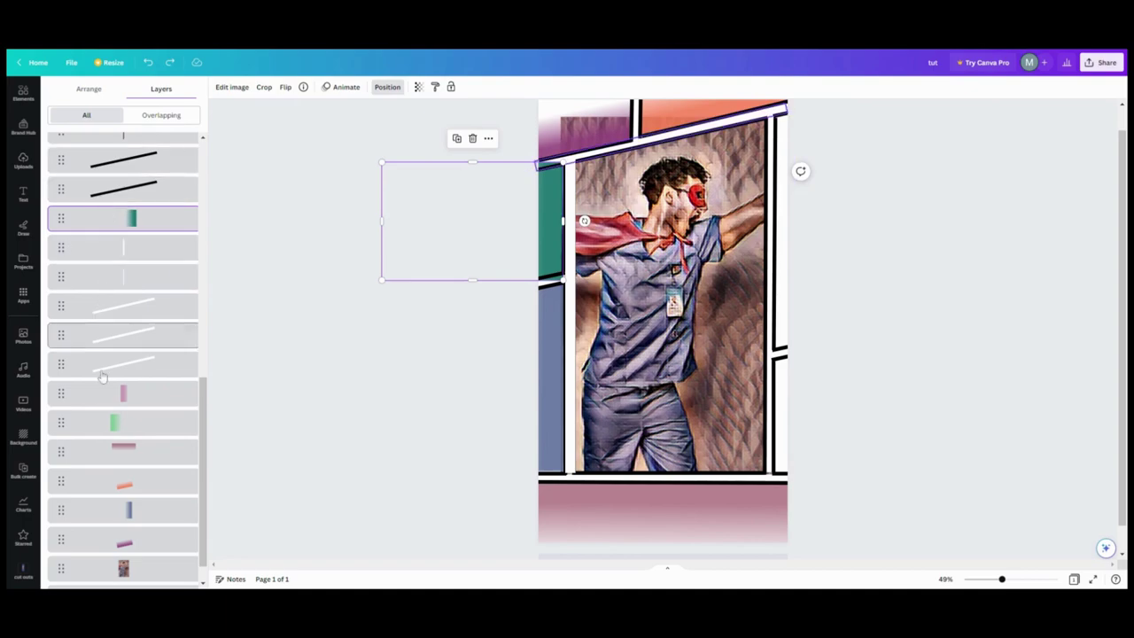
click(112, 426)
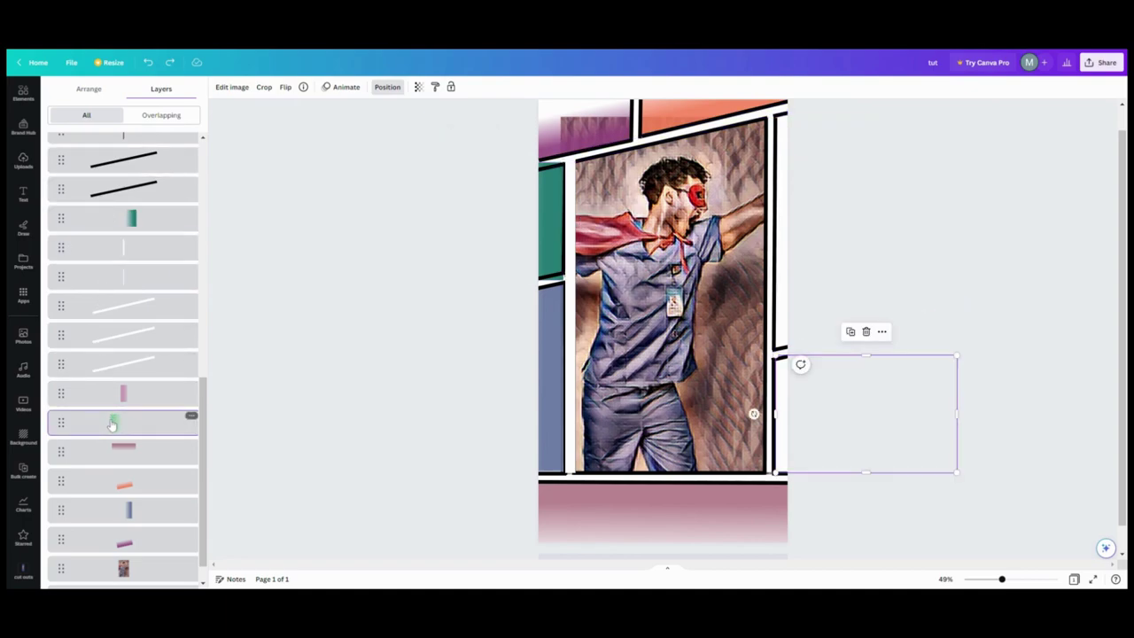
drag(116, 407, 130, 247)
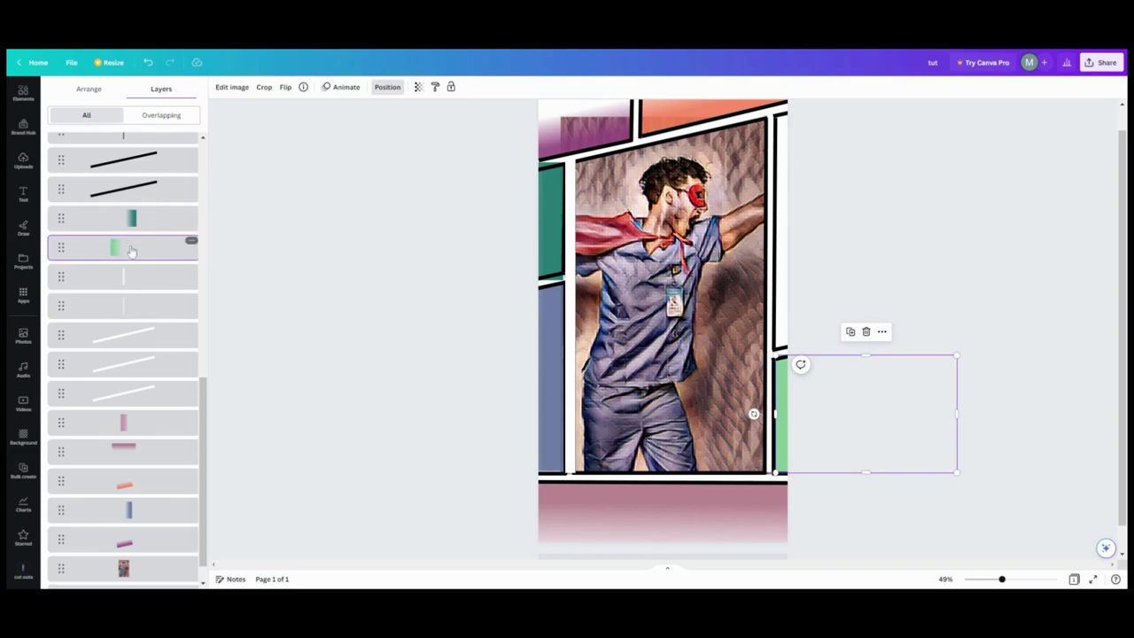
- Try shrinking the light green gradient slightly from its upper inner corner, and undo the resize
click(326, 316)
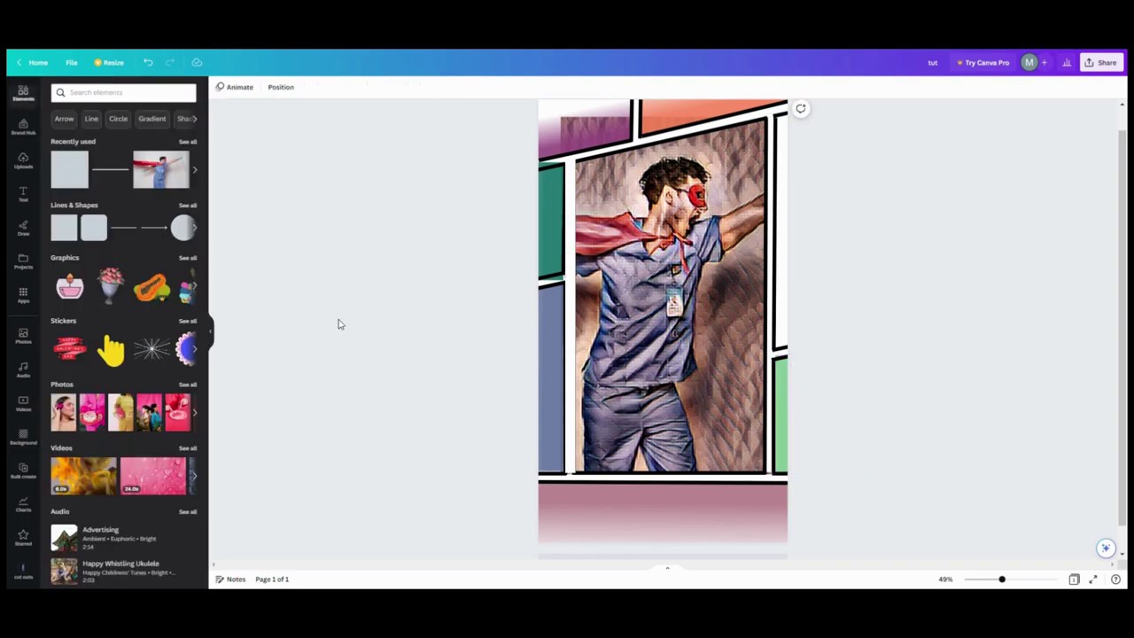
click(786, 390)
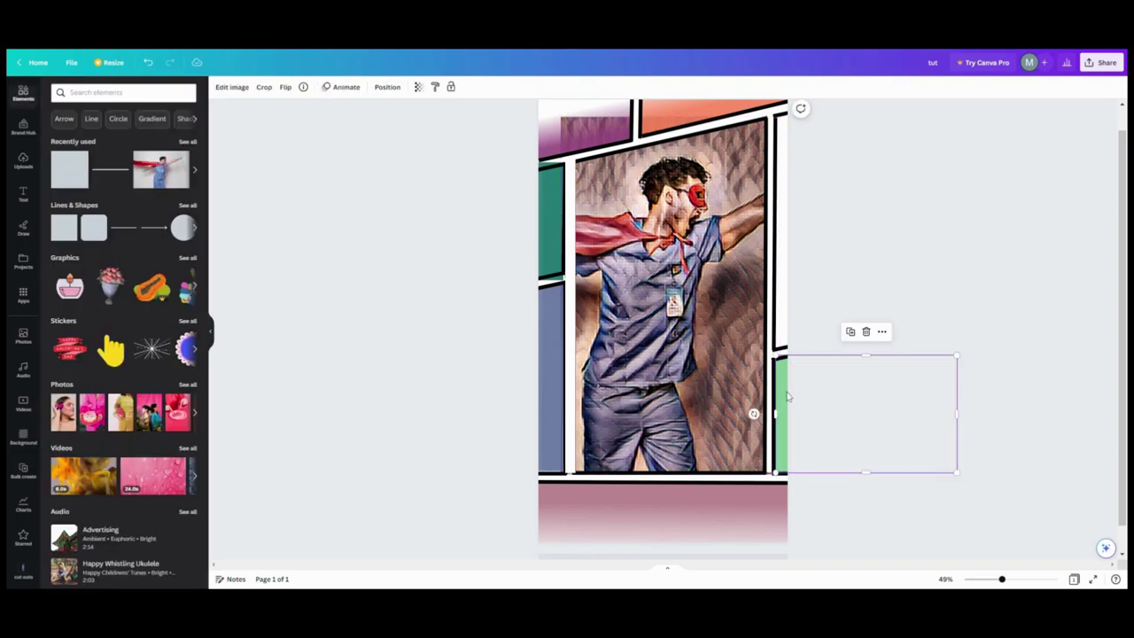
drag(776, 356, 777, 357)
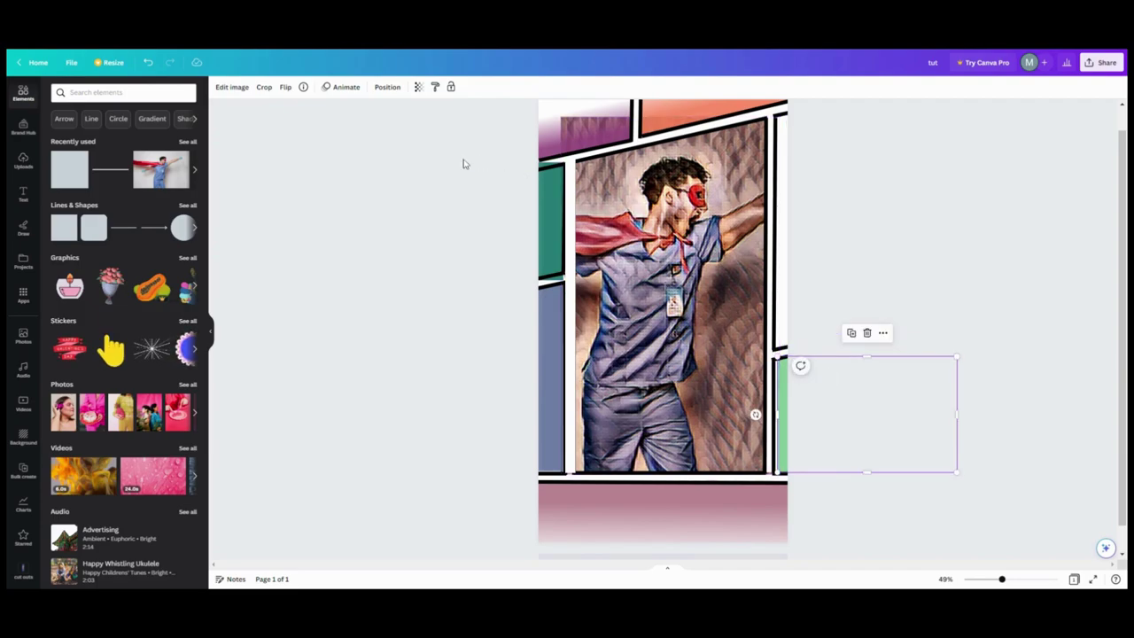
click(149, 63)
click(377, 268)
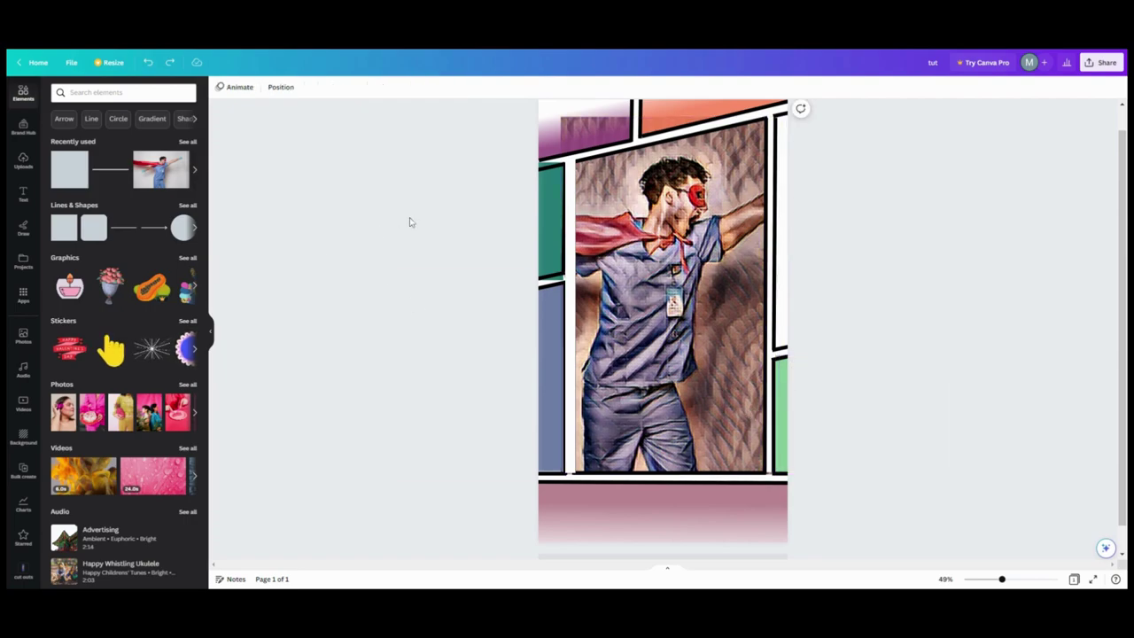
- Undo the gradient and strip layer changes, along with the widening, lengthening and duplication of the white strip
click(554, 209)
click(148, 64)
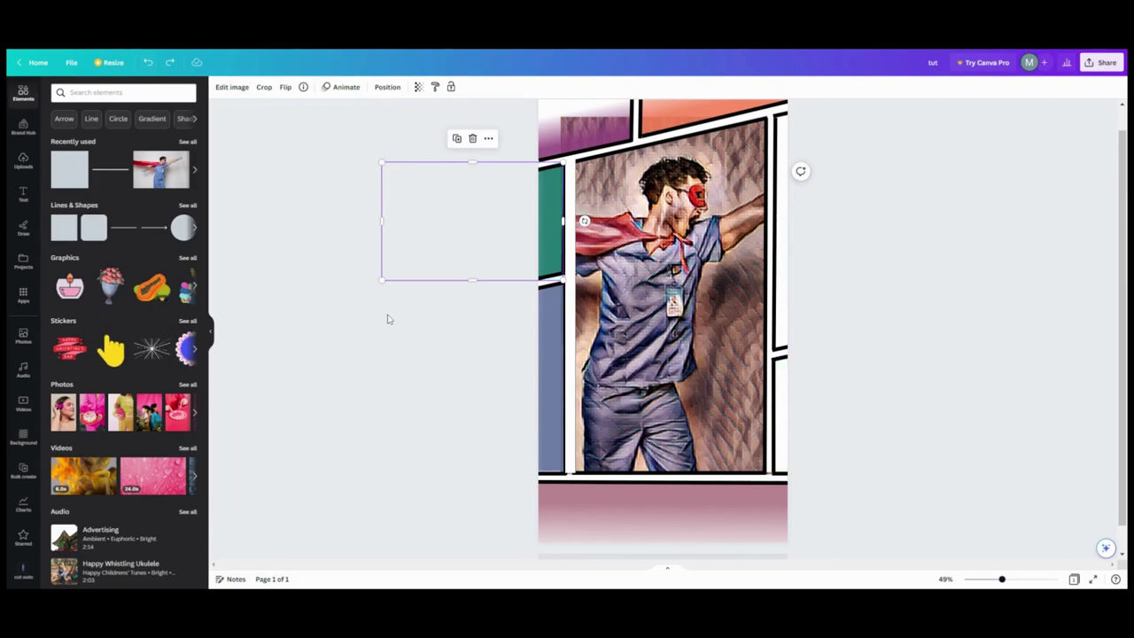
click(387, 321)
click(152, 64)
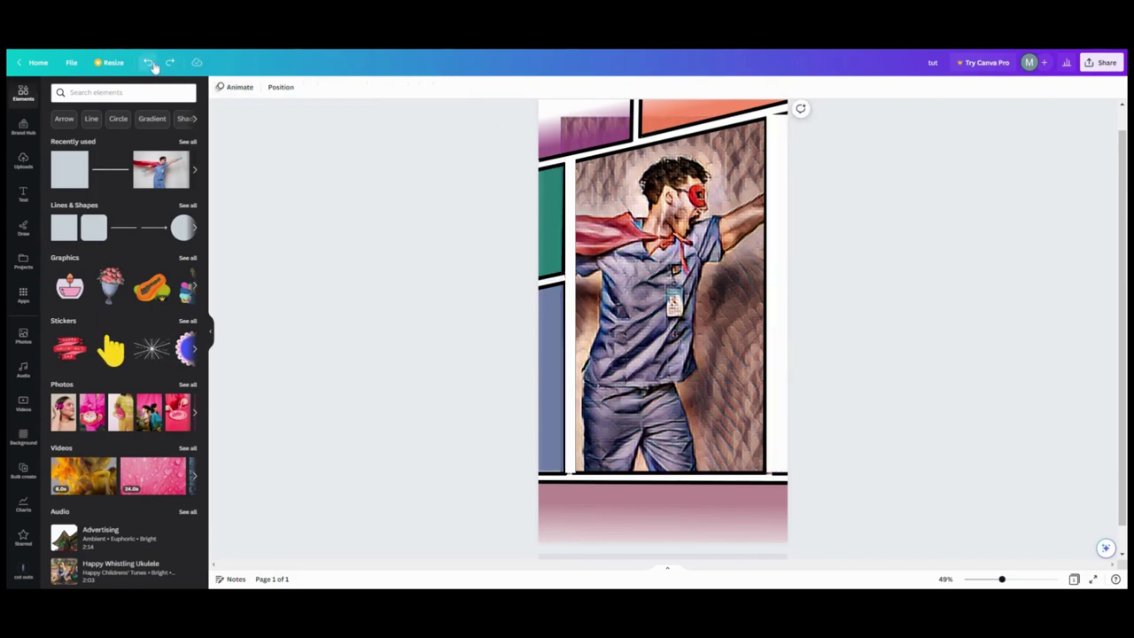
click(151, 65)
click(152, 66)
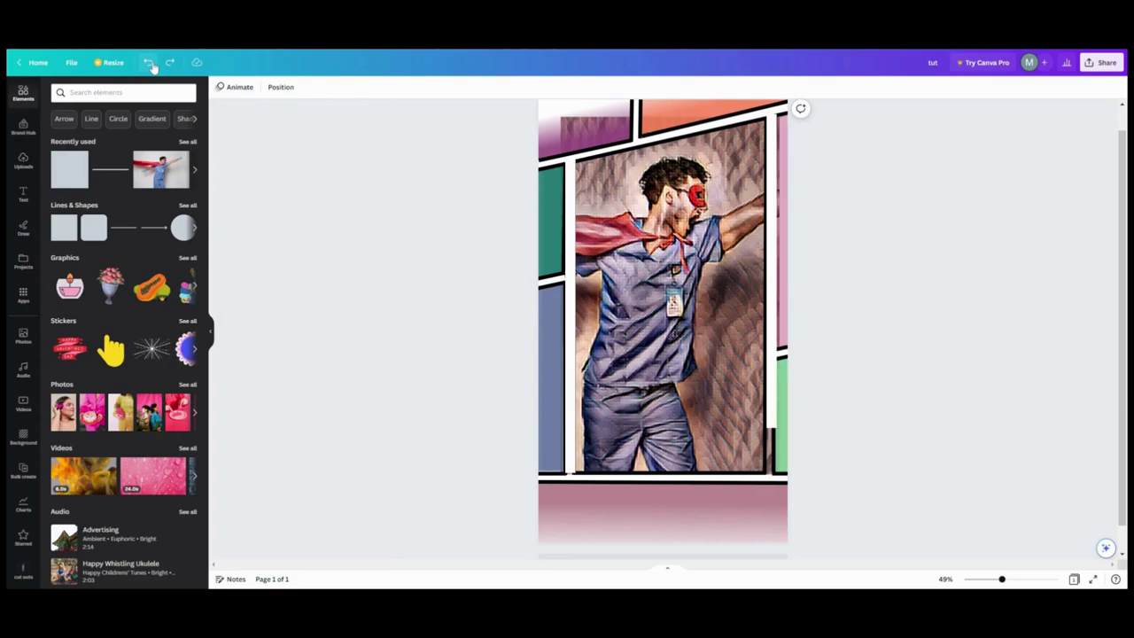
click(152, 66)
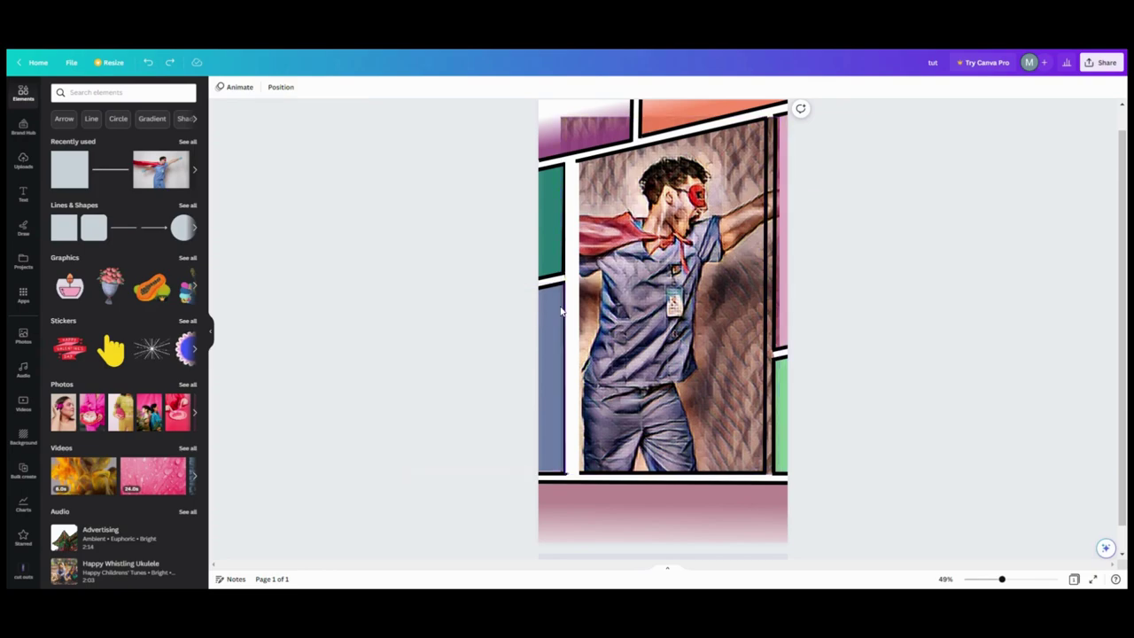
- Place a duplicate of the left gutter strip in the gutter along the photo's right side, and extend it down to the panel's bottom line
drag(571, 308, 766, 255)
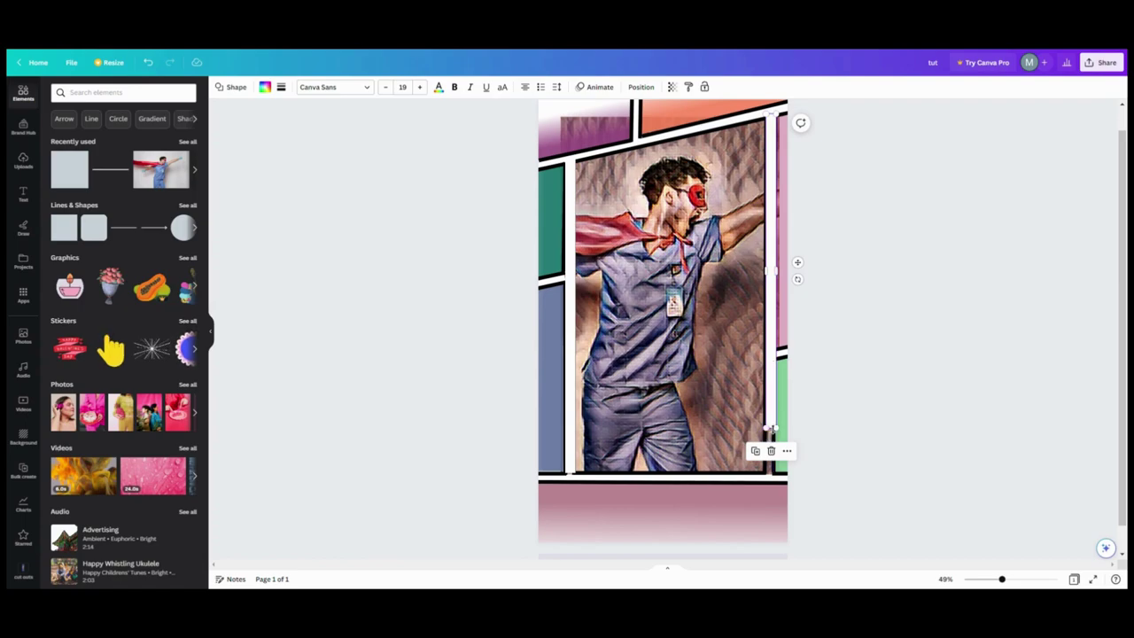
drag(772, 427, 763, 475)
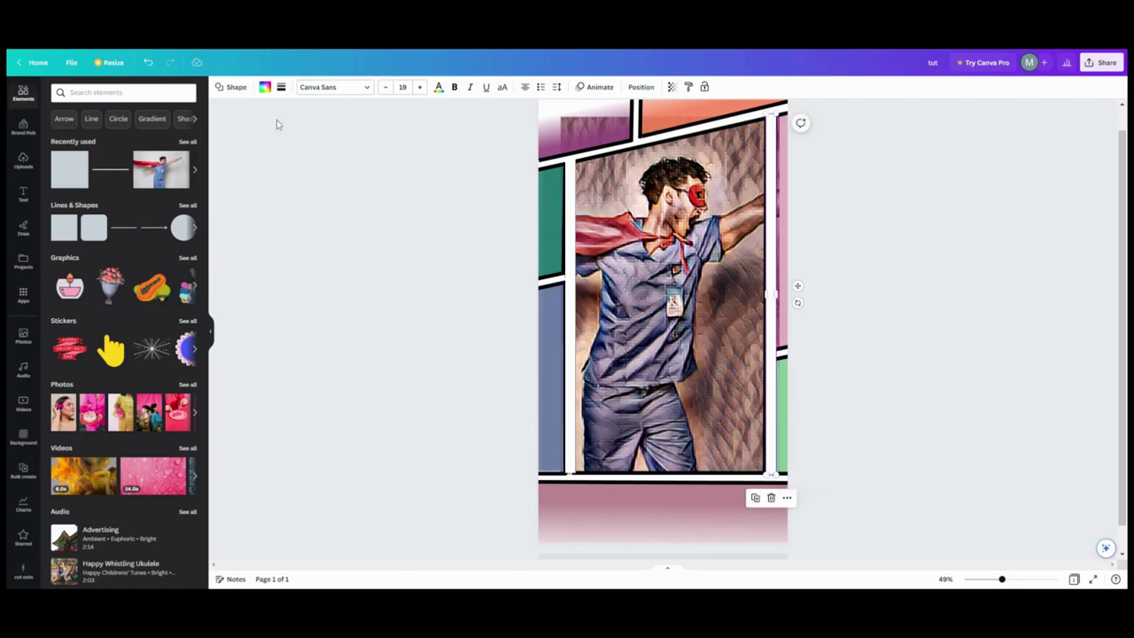
click(73, 62)
click(323, 165)
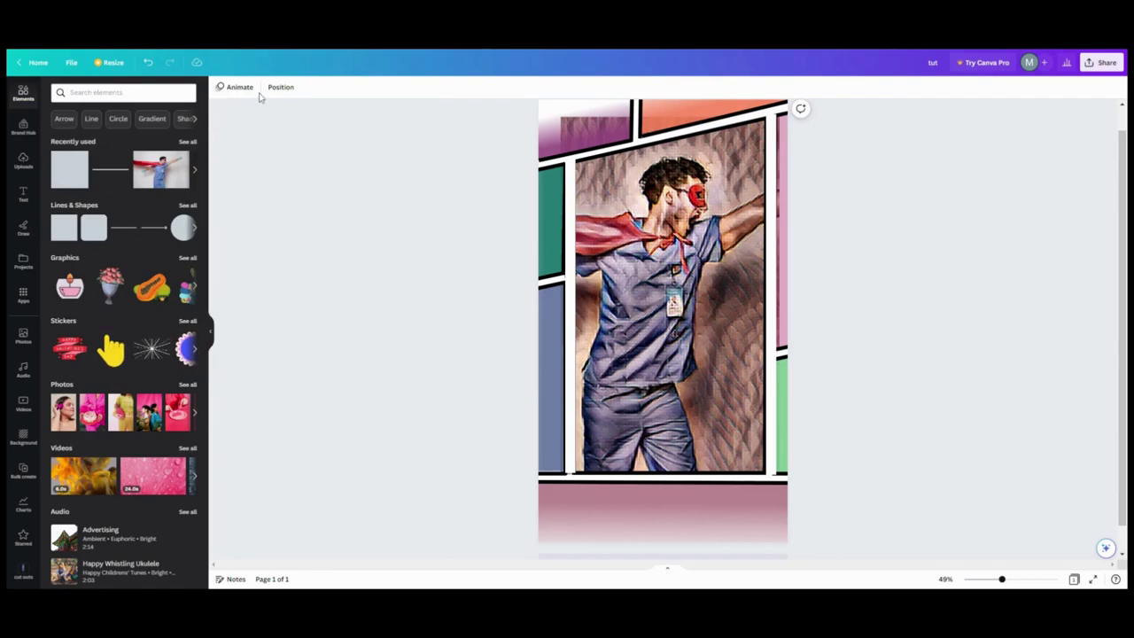
- Move the layer of the left gutter's vertical white strip beneath the black lines, above the other white strips
click(285, 88)
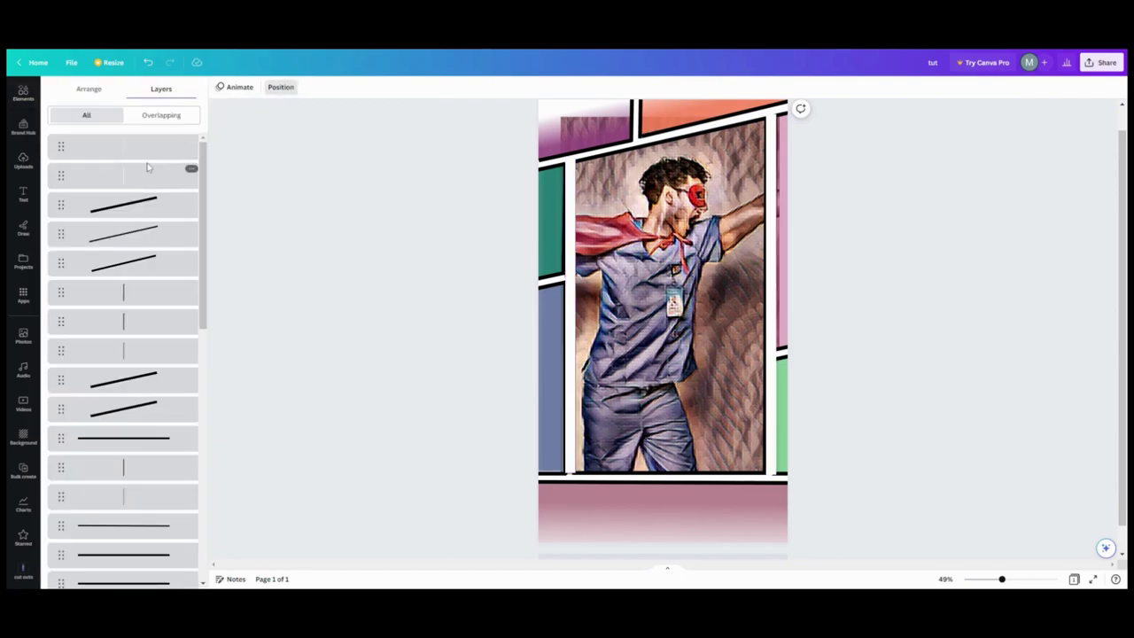
drag(136, 185, 186, 347)
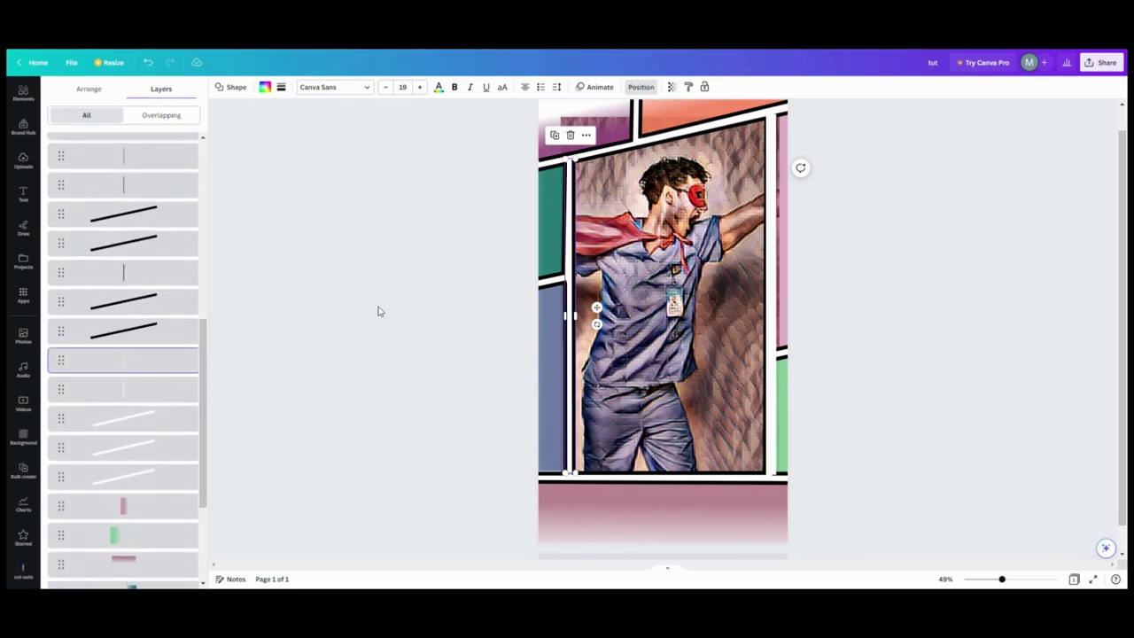
- Trim the superhero photo's right edge back to the white gutter beside the central panel
click(699, 298)
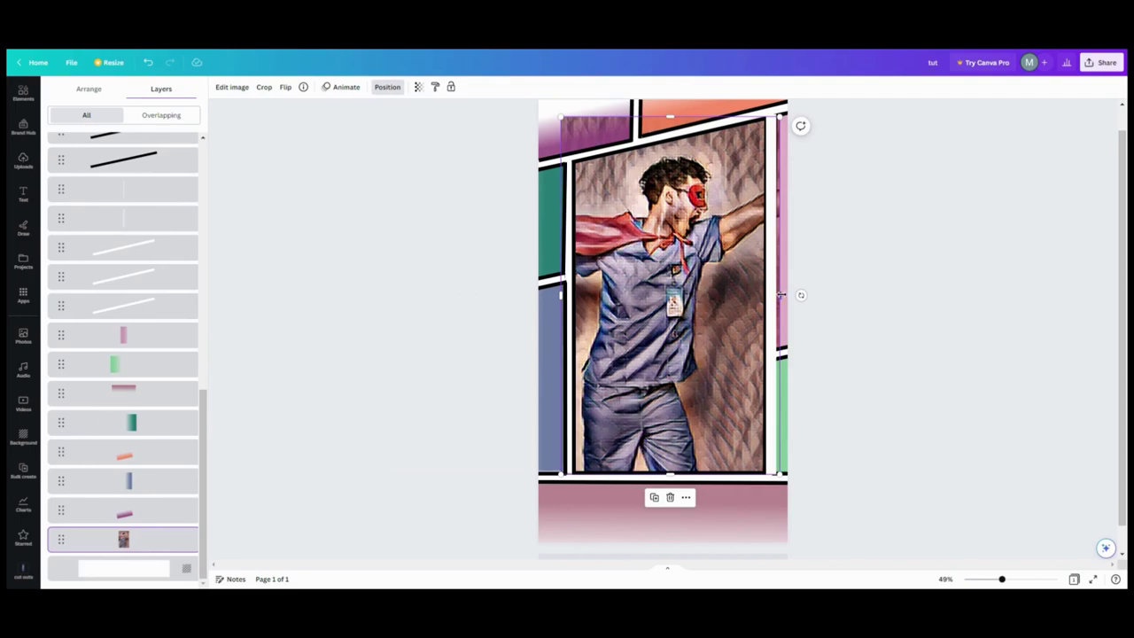
drag(780, 295, 767, 292)
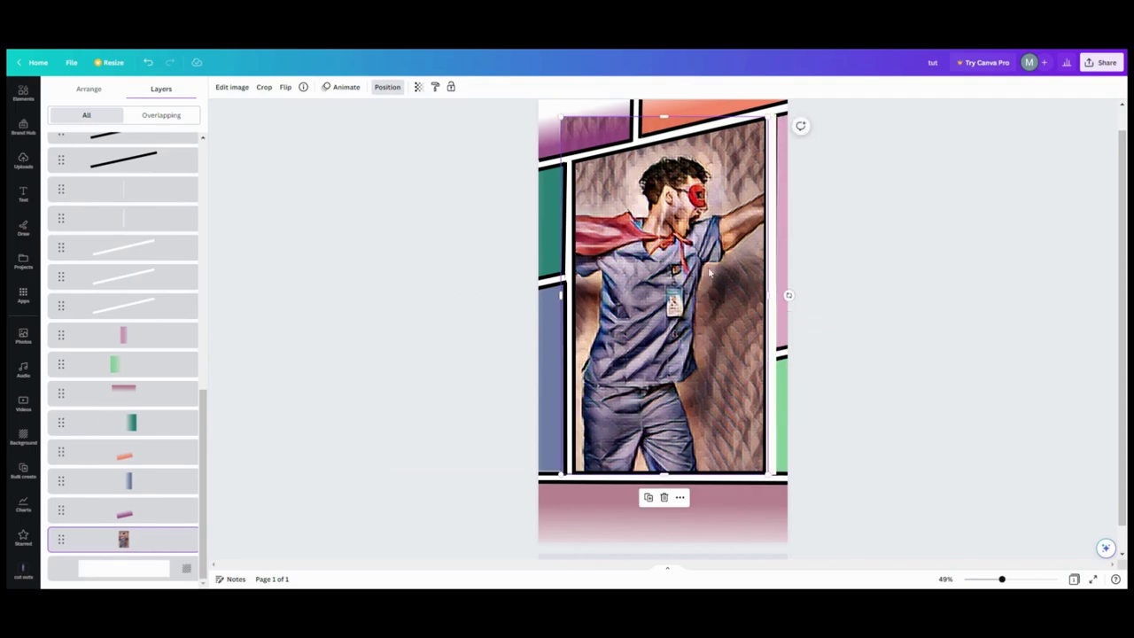
scroll(115, 265, up, 10)
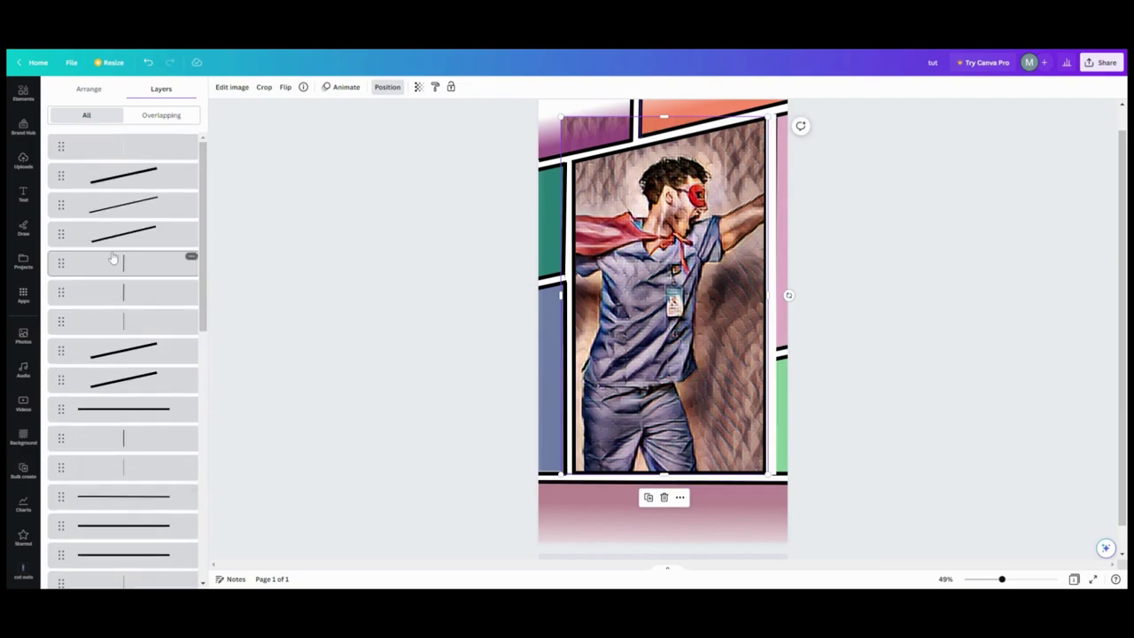
- Move the layer of the right gutter's vertical white strip beneath the black lines, above the other white strips
drag(126, 152, 133, 371)
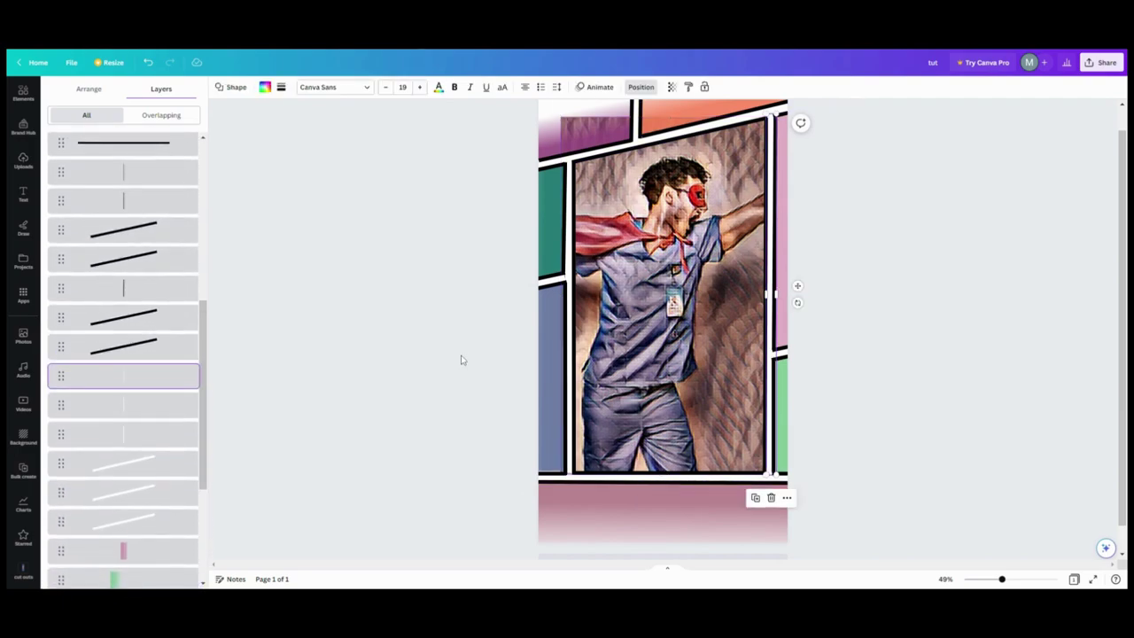
click(459, 353)
click(719, 259)
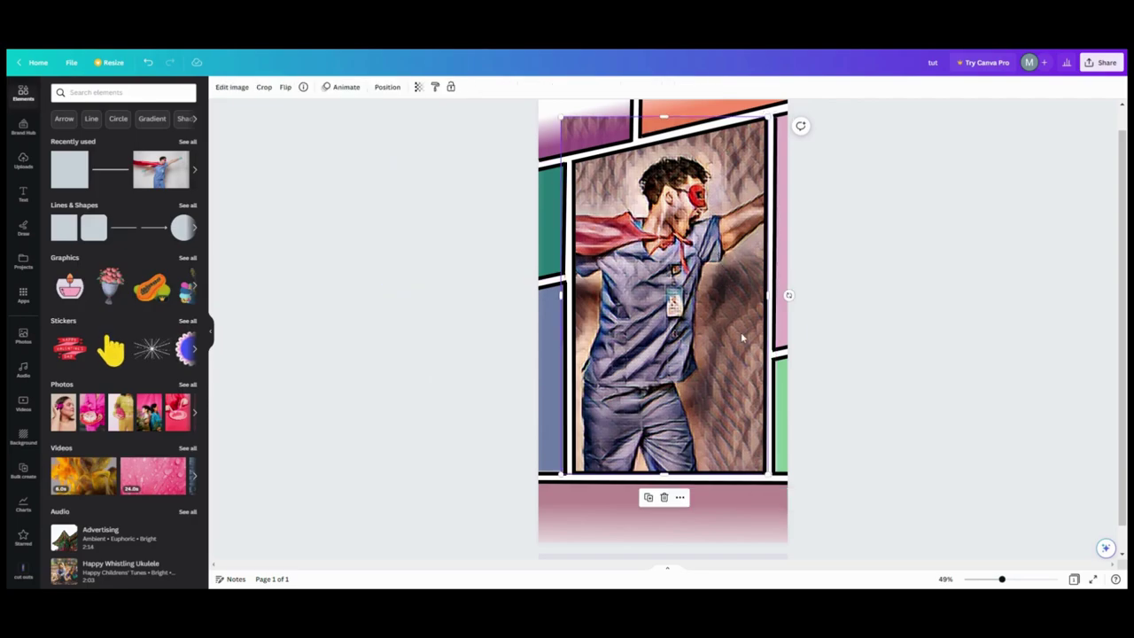
- Shift the light green gradient slightly left and down so it fills its panel up to the black border lines
click(783, 382)
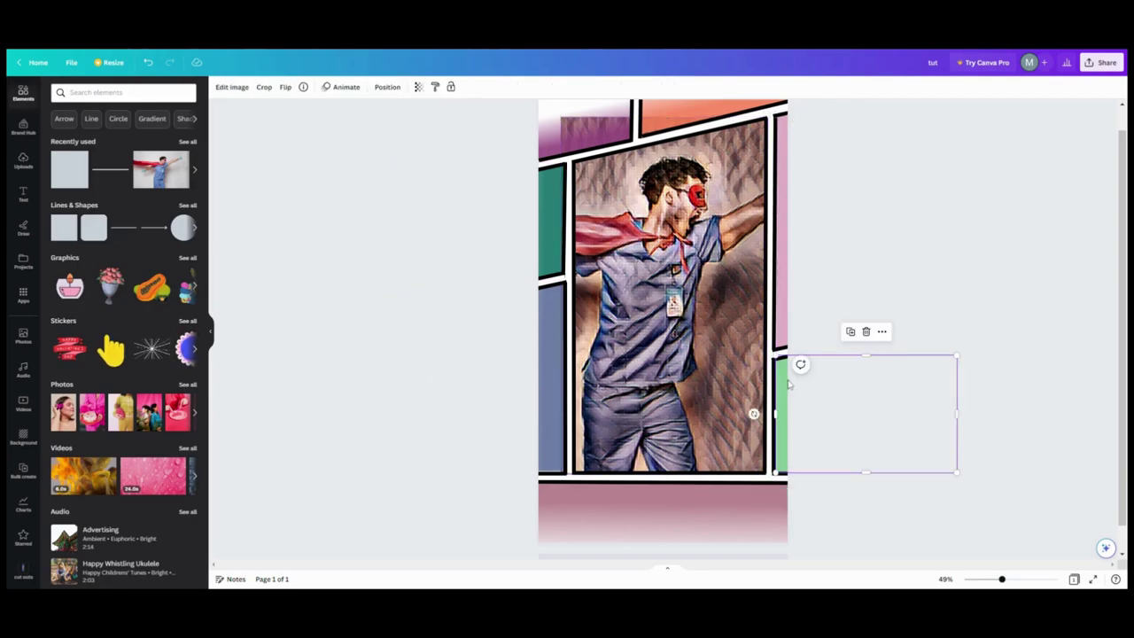
drag(787, 385, 788, 385)
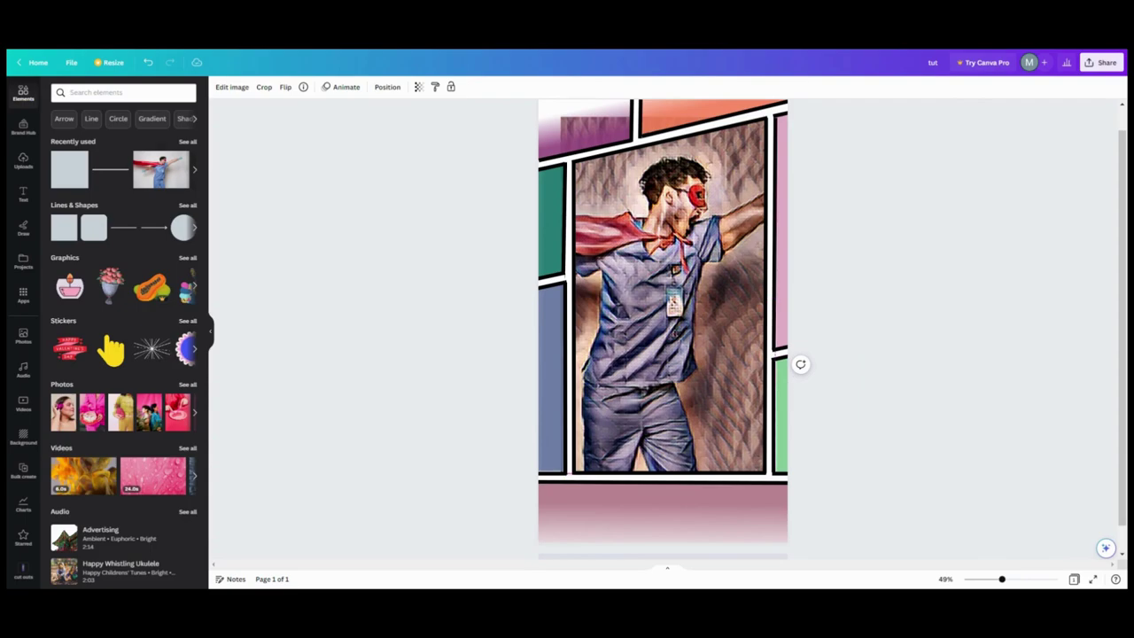
click(809, 395)
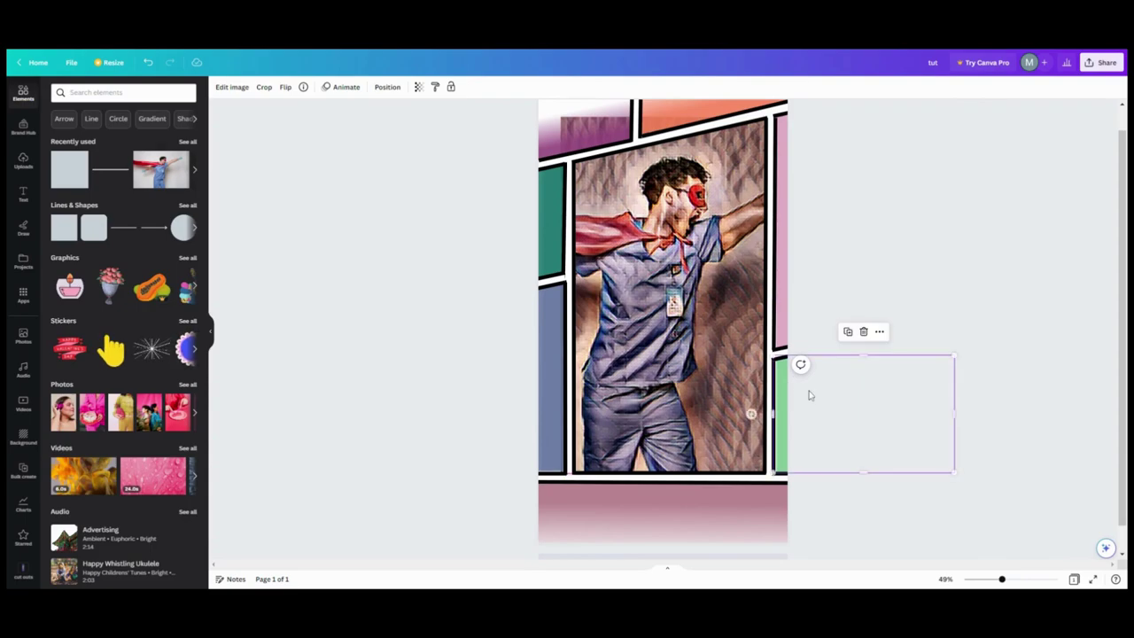
drag(793, 414, 789, 410)
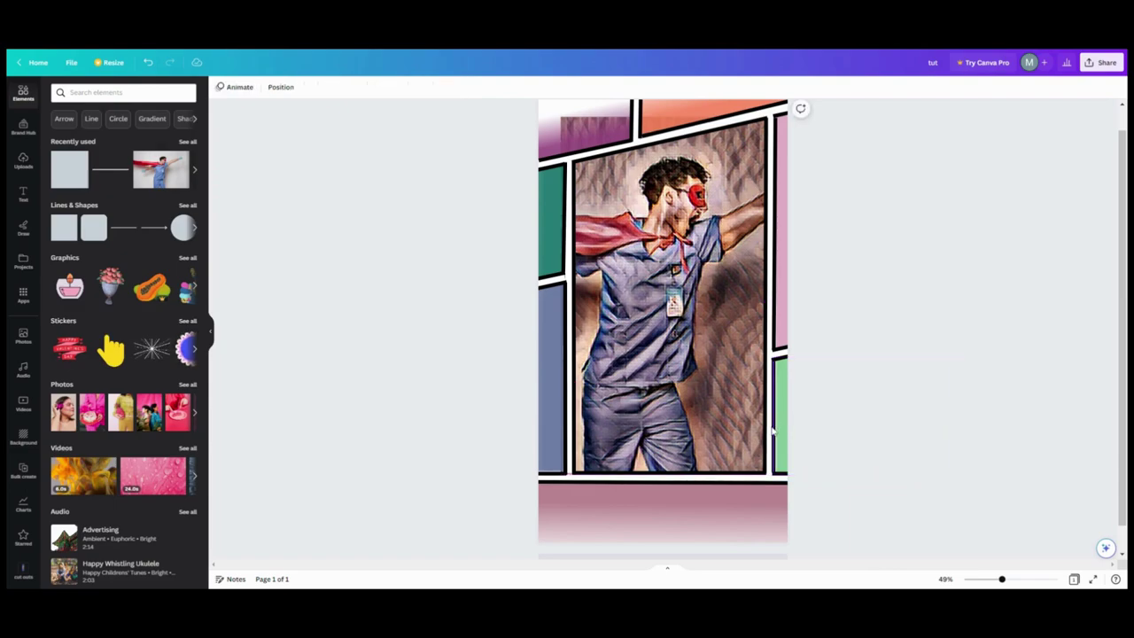
- Nudge the slanted black line above the light green panel so it joins the panel's vertical line
click(775, 433)
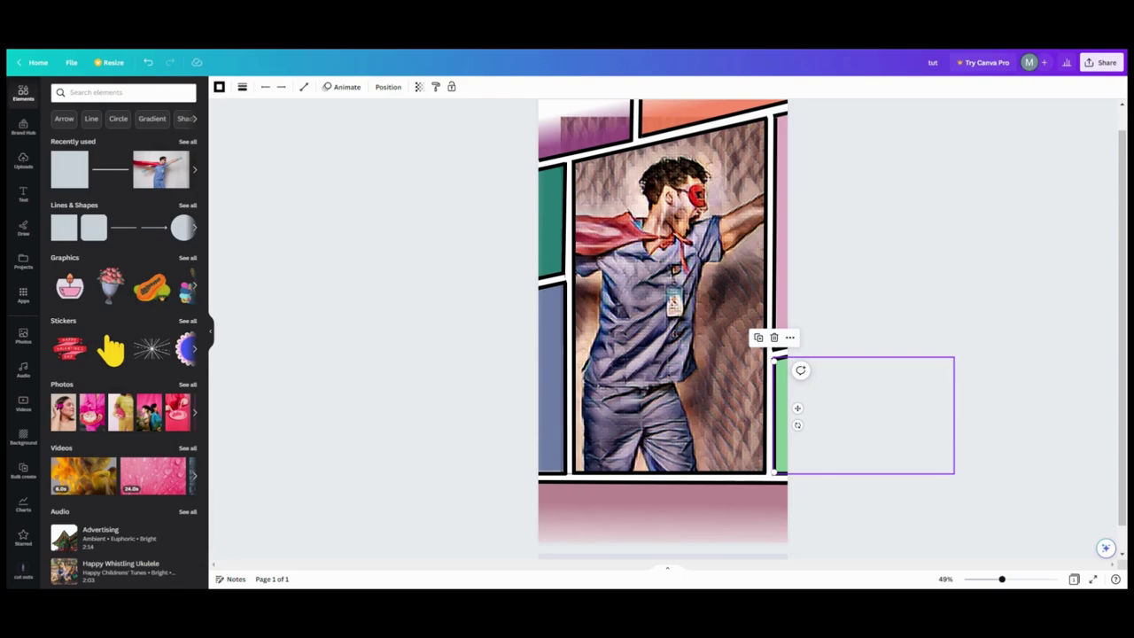
click(786, 356)
drag(786, 355, 784, 361)
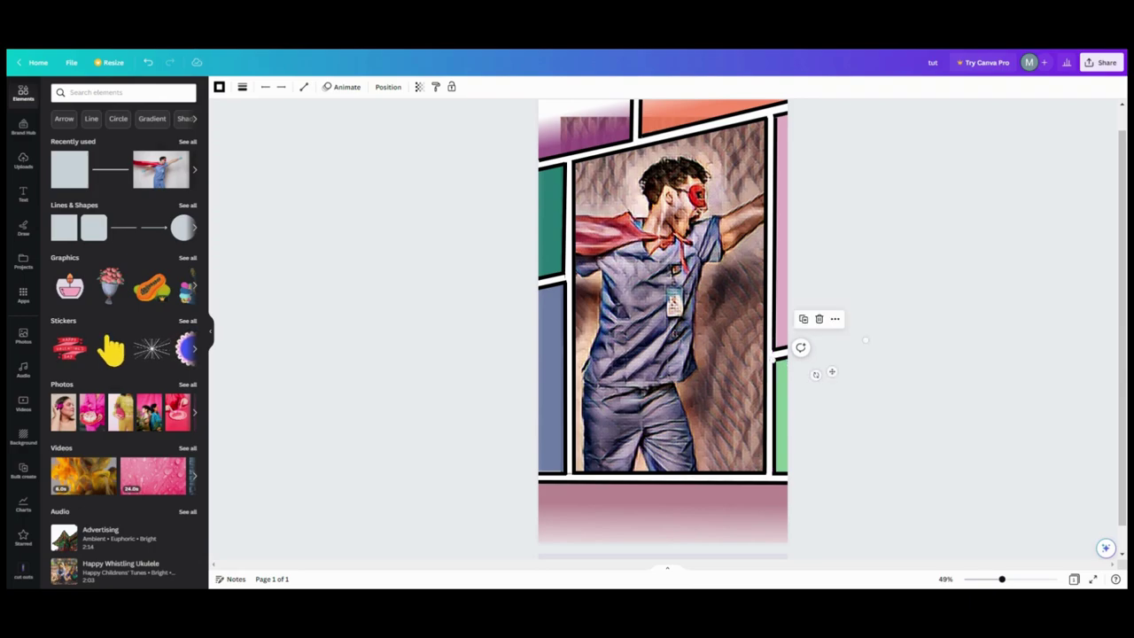
- Add a square shape to the page and fill it with white
click(590, 270)
click(590, 270)
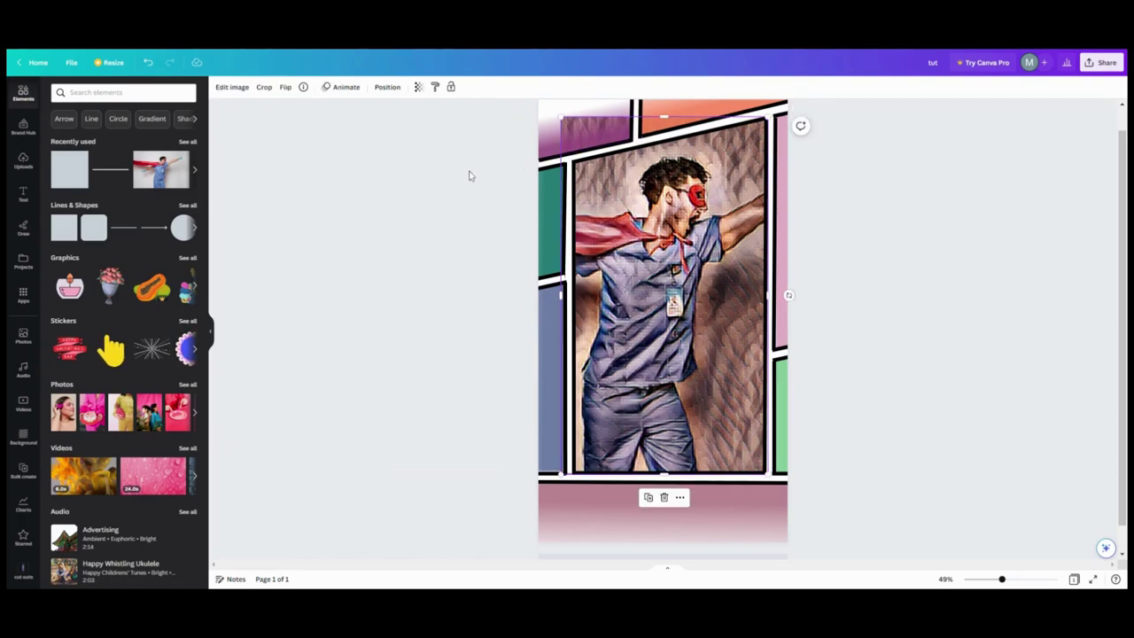
click(60, 181)
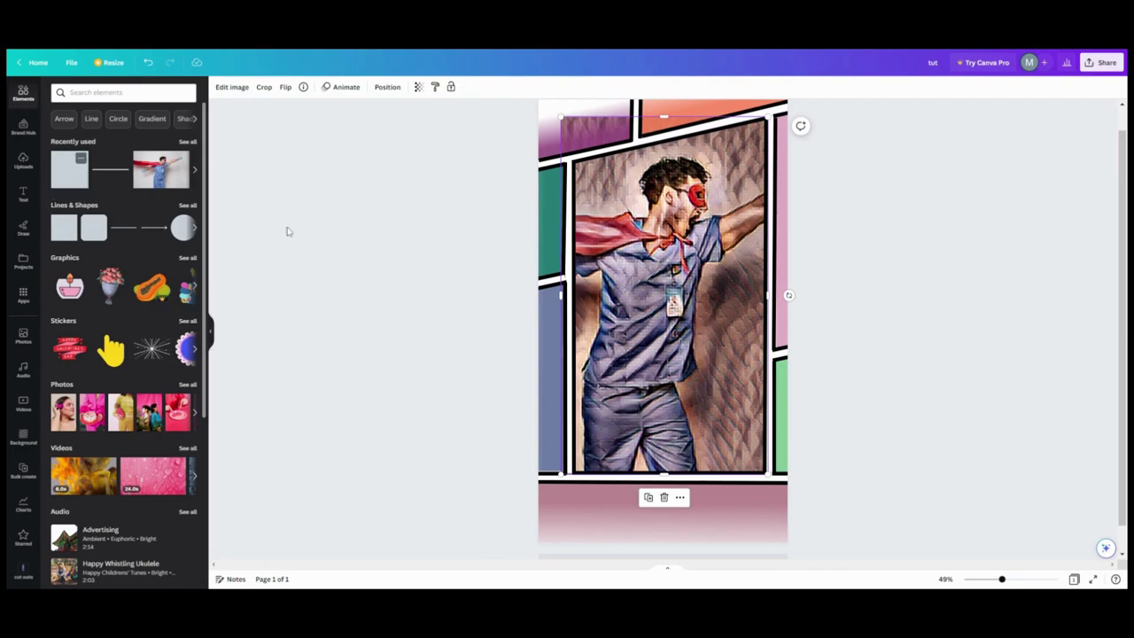
click(264, 87)
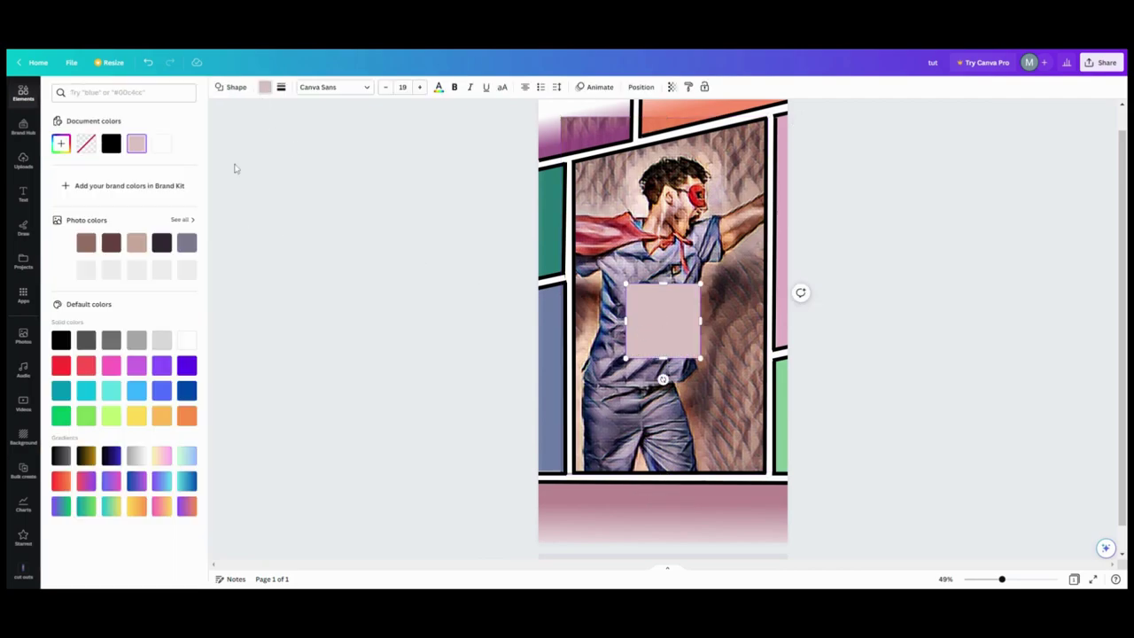
click(162, 144)
- Tilt the white square to follow the slanted gutter above the superhero photo, and widen it across both upper panels
drag(662, 320, 556, 140)
drag(573, 186, 559, 142)
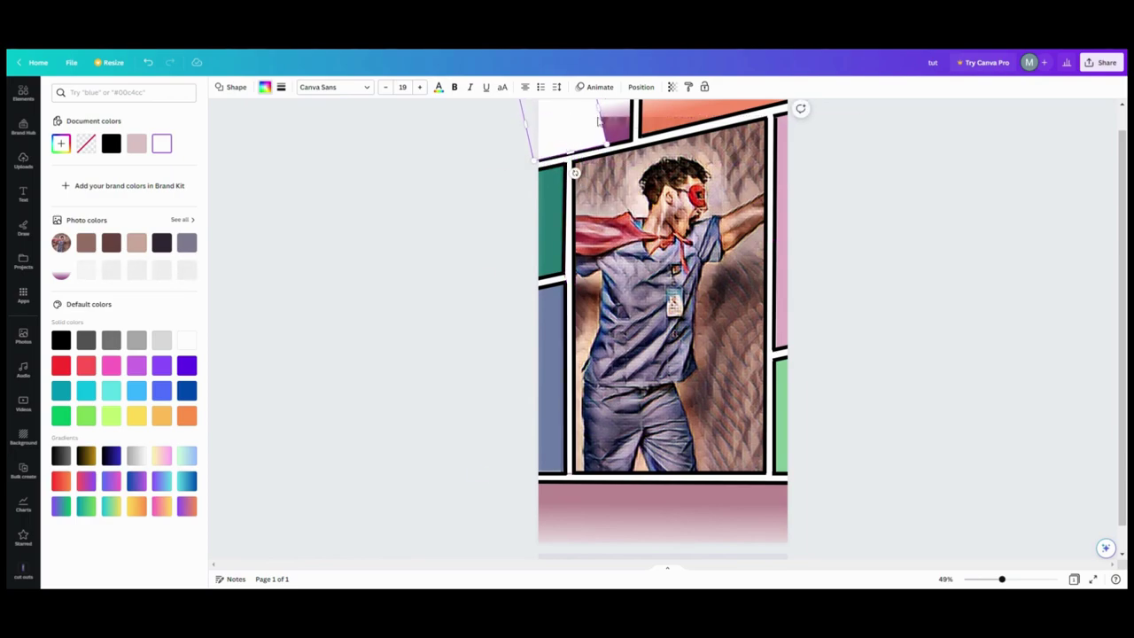
drag(596, 107, 774, 83)
drag(644, 125, 646, 123)
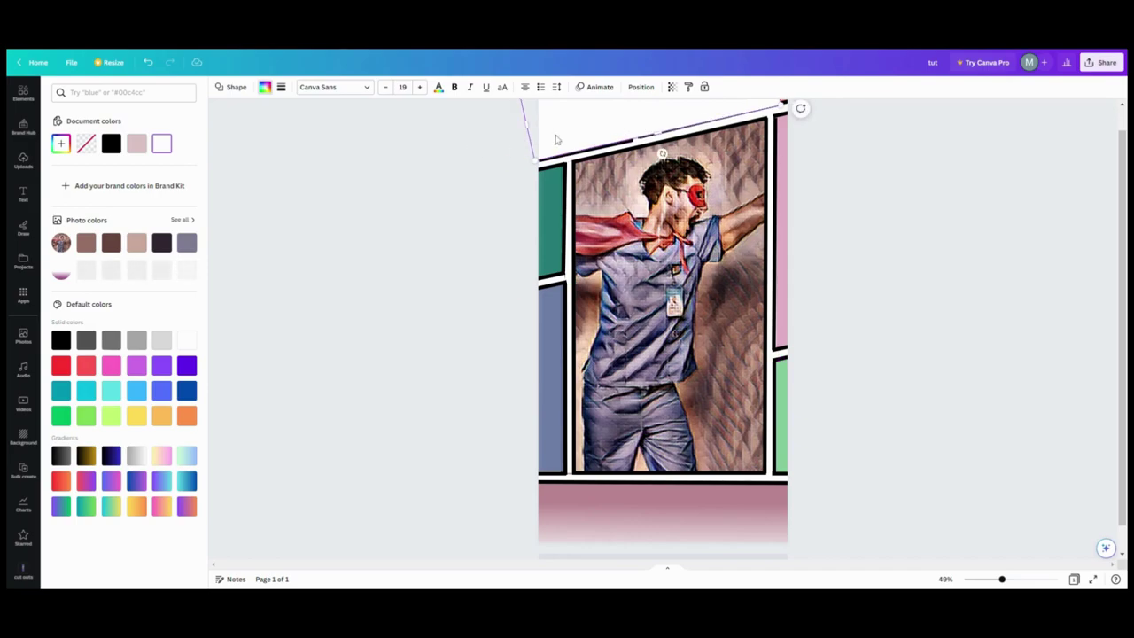
- Move the tilted white shape's layer below all the gradients, directly above the superhero photo
drag(121, 148, 120, 580)
drag(124, 339, 124, 510)
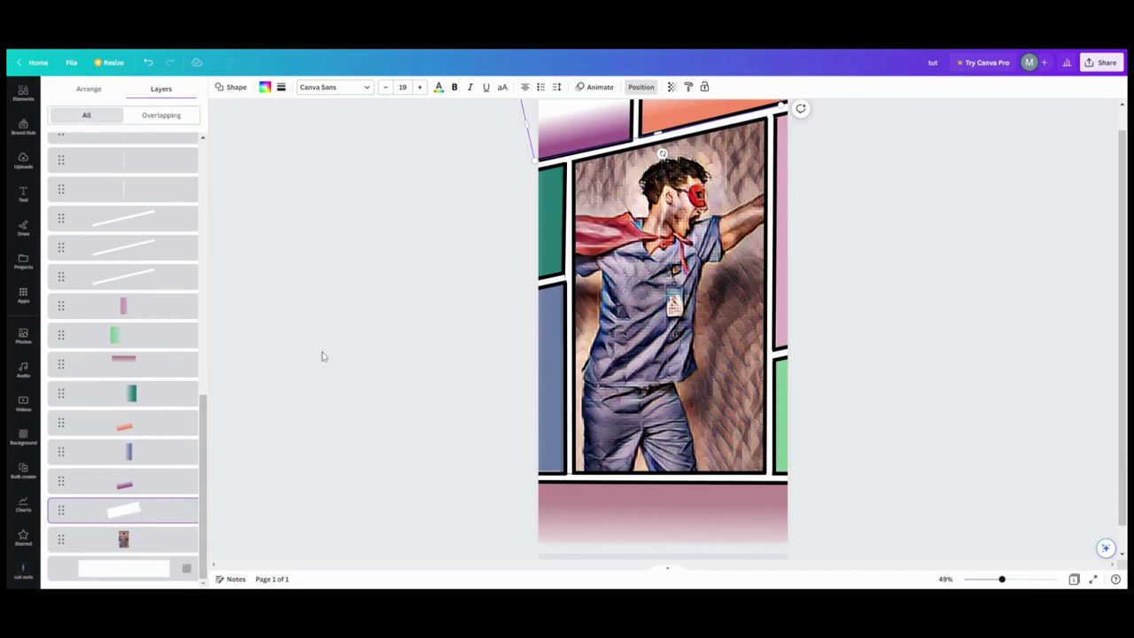
click(321, 359)
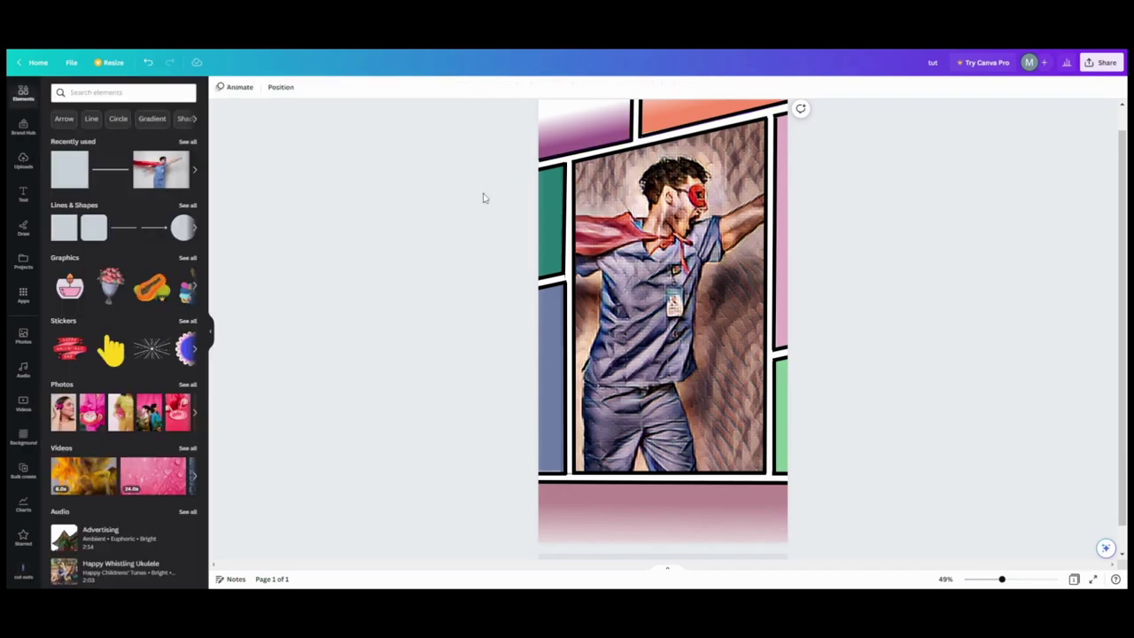
- Extend the blue gradient's lower edge down to the black line at the bottom of its panel
drag(383, 284, 548, 463)
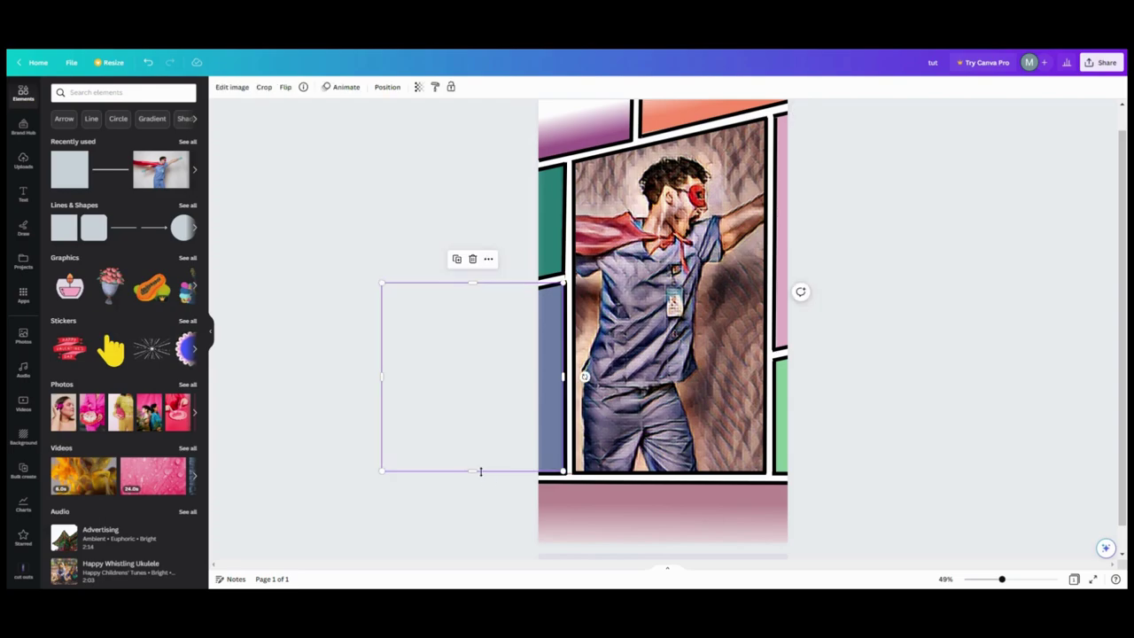
drag(471, 470, 470, 473)
click(444, 507)
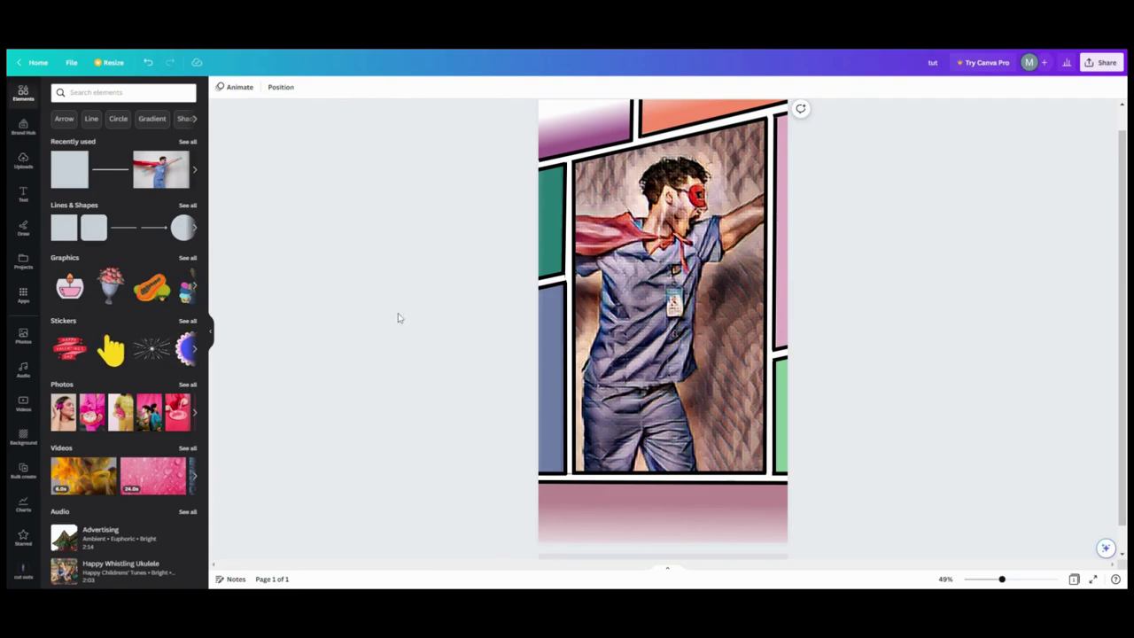
- Search the elements for "Comic book characters" and list all the matching graphics
click(124, 92)
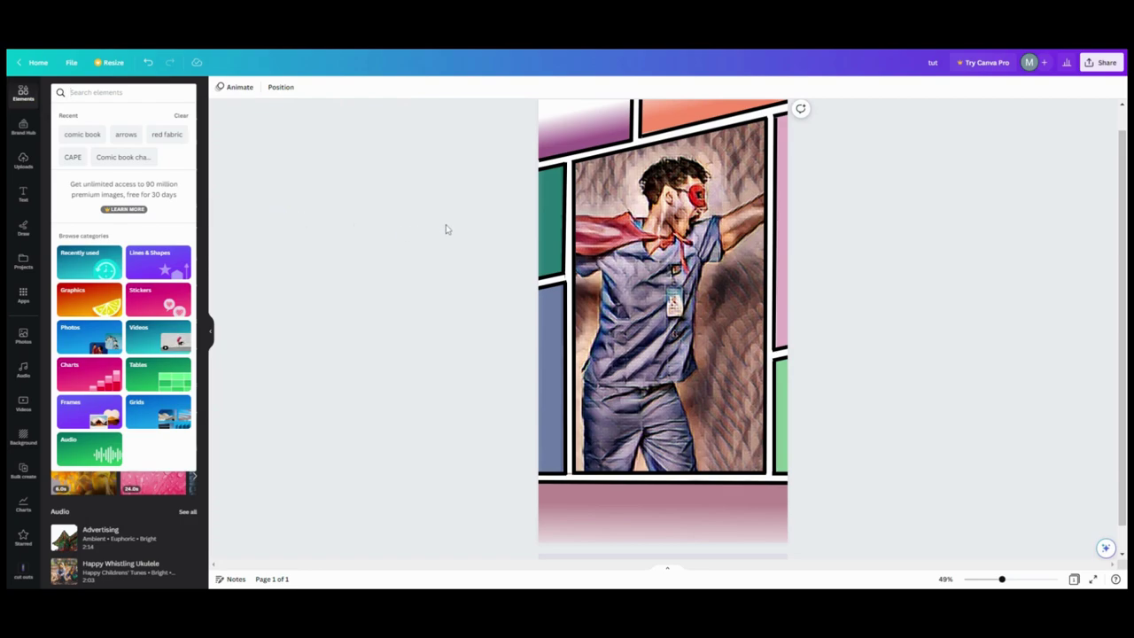
text(con=mic bo)
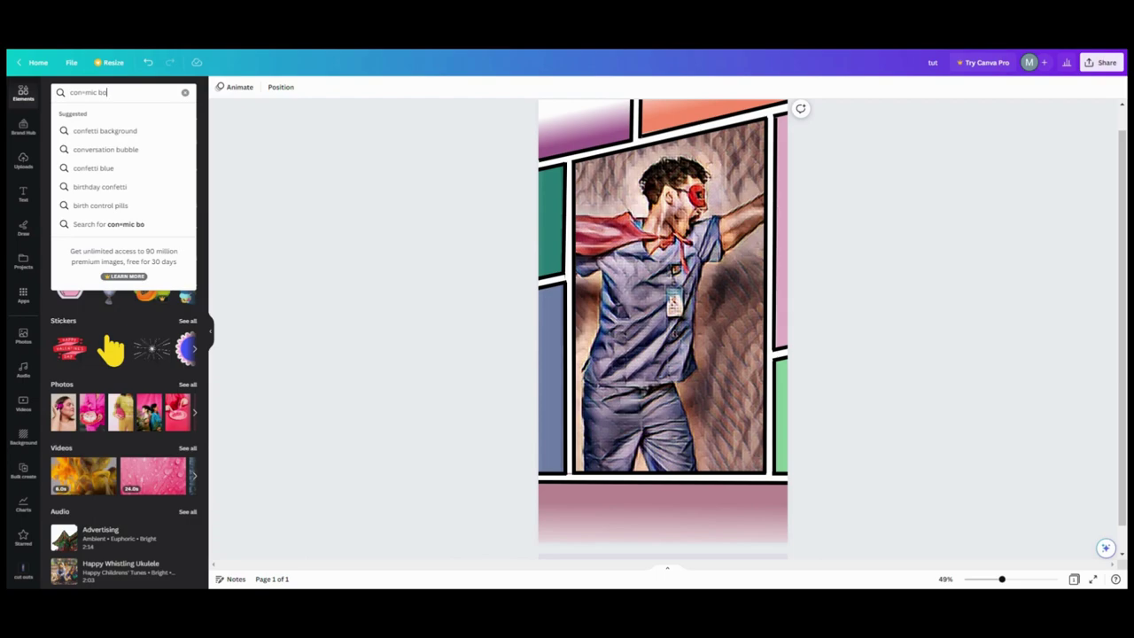
text(ok)
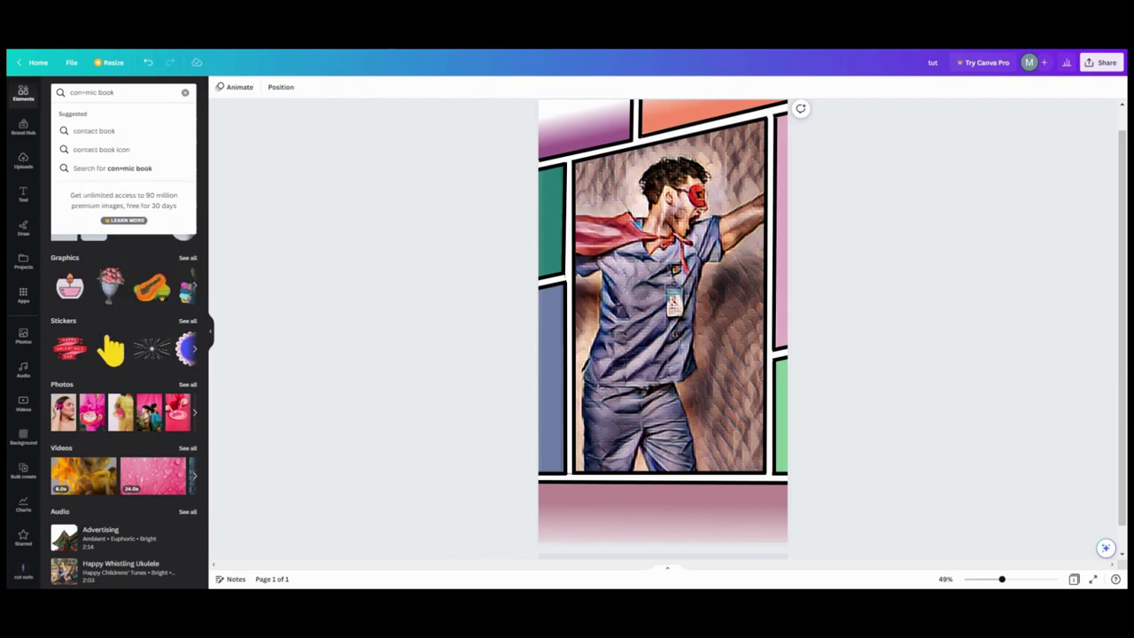
key(BackSpace)
key(BackSpace)
key(BackSpace)
key(BackSpace)
key(BackSpace)
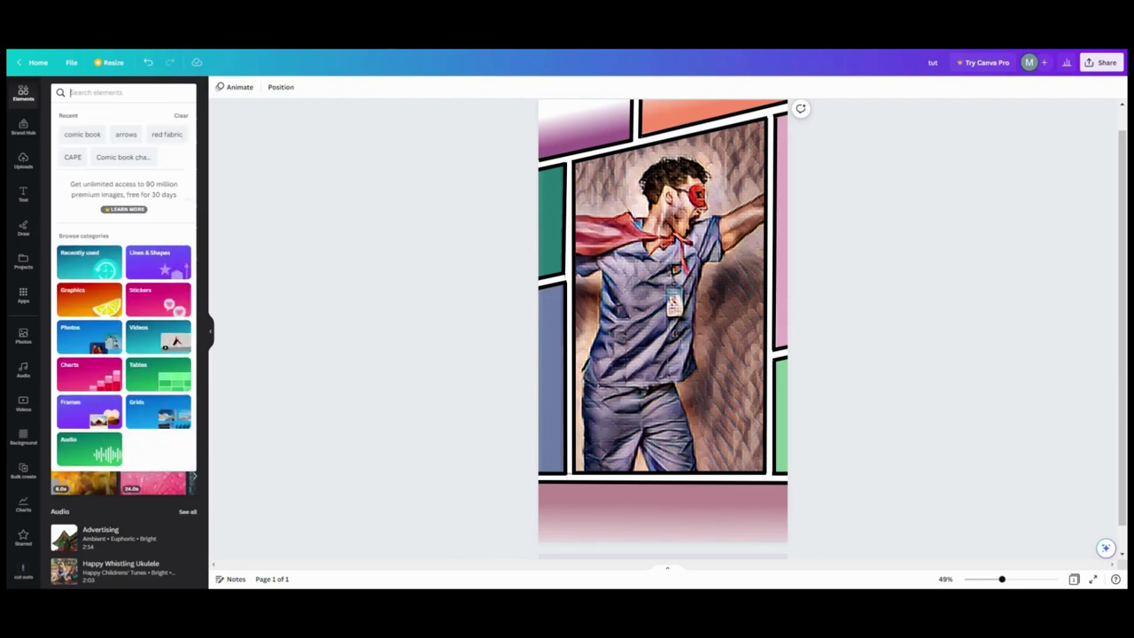
text(comic book)
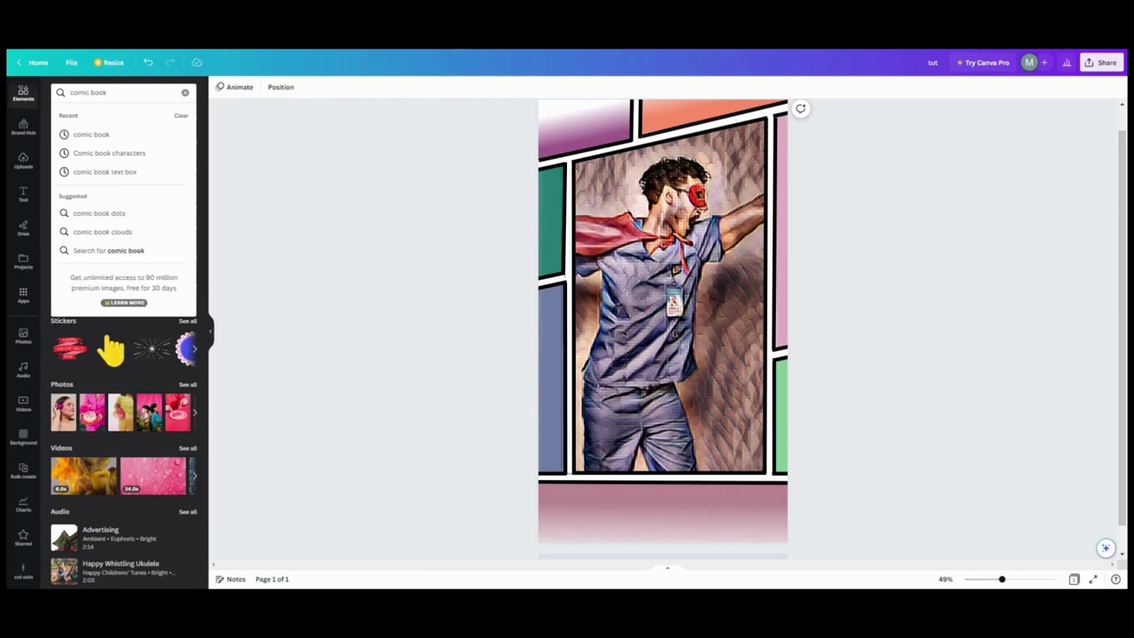
click(142, 153)
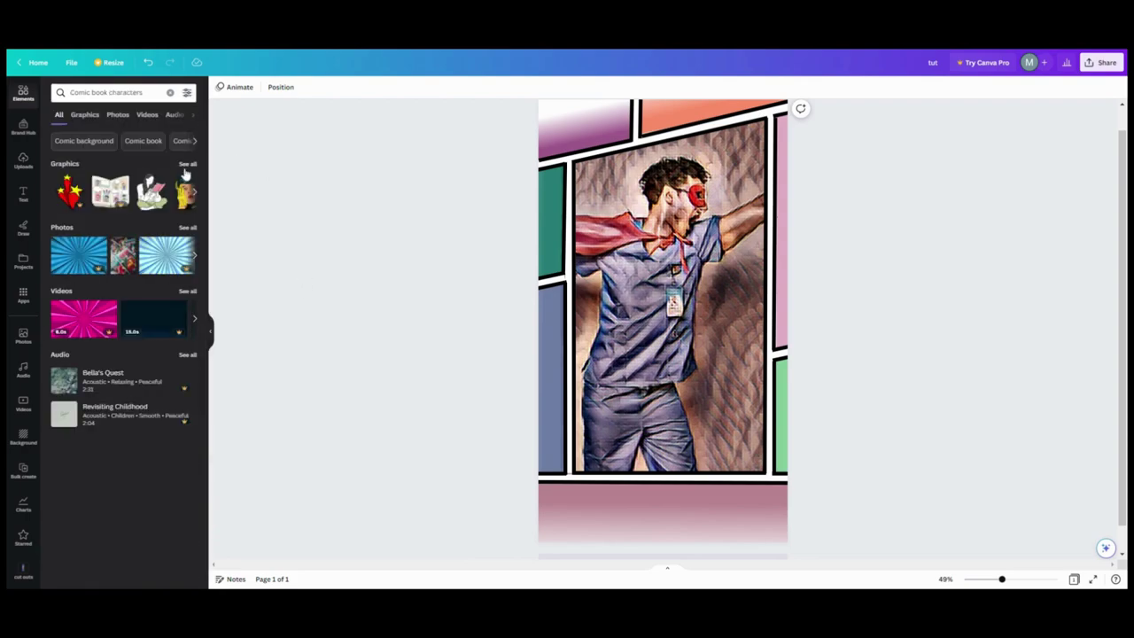
click(186, 165)
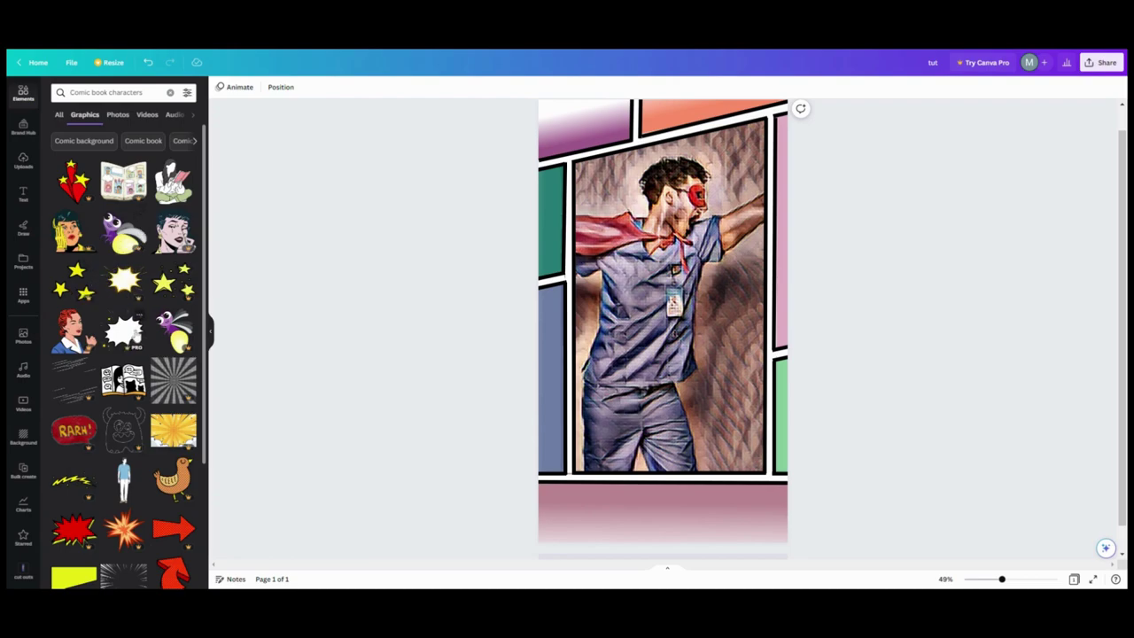
- Add the superhero graphic in a red suit with a yellow cape and place it in the purple gradient panel
scroll(127, 402, down, 5)
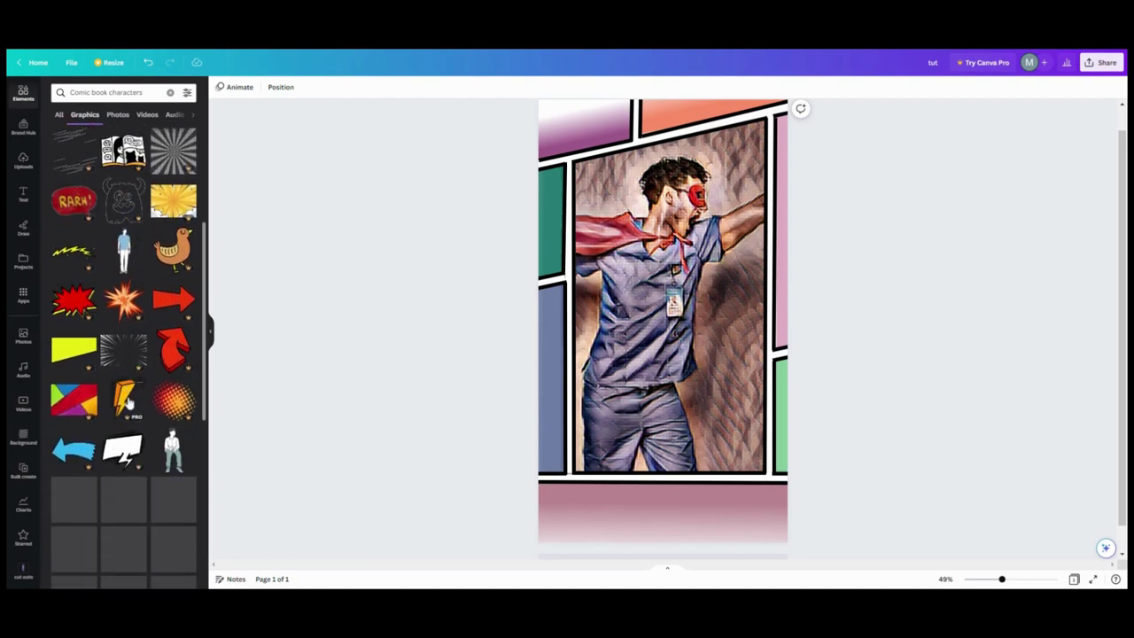
scroll(129, 402, down, 8)
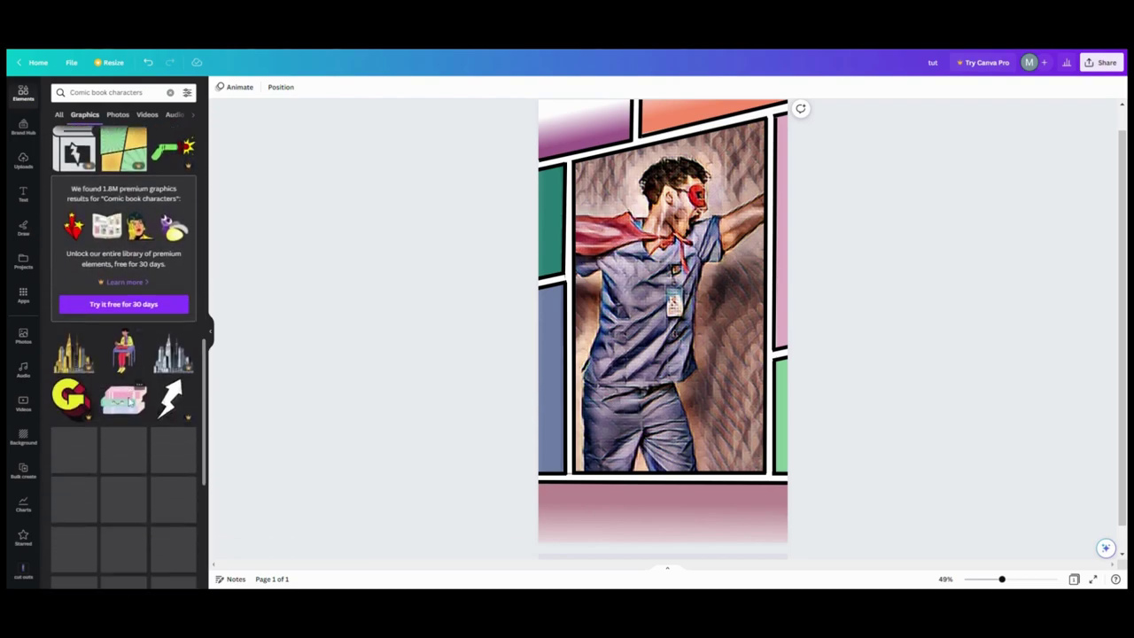
scroll(128, 401, down, 3)
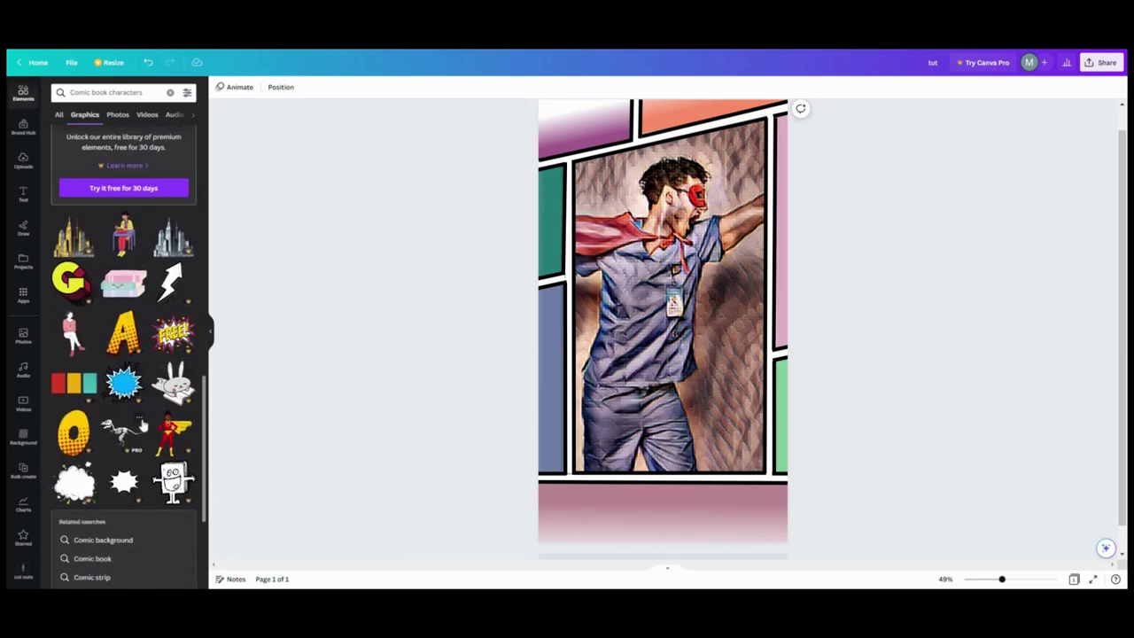
scroll(157, 463, down, 5)
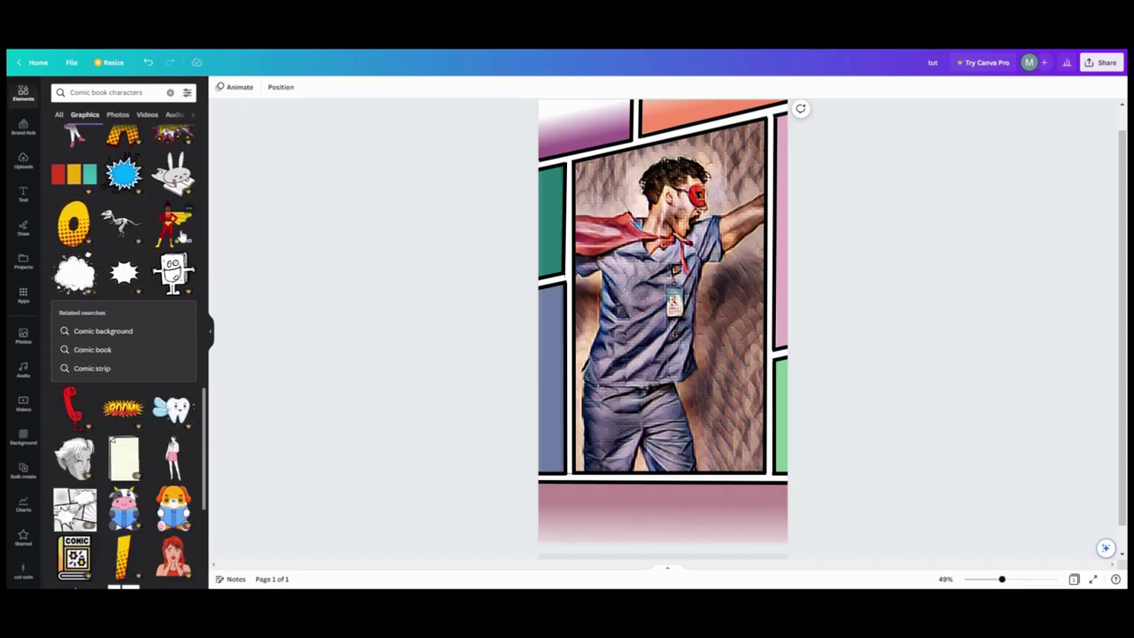
click(172, 226)
drag(671, 408, 574, 104)
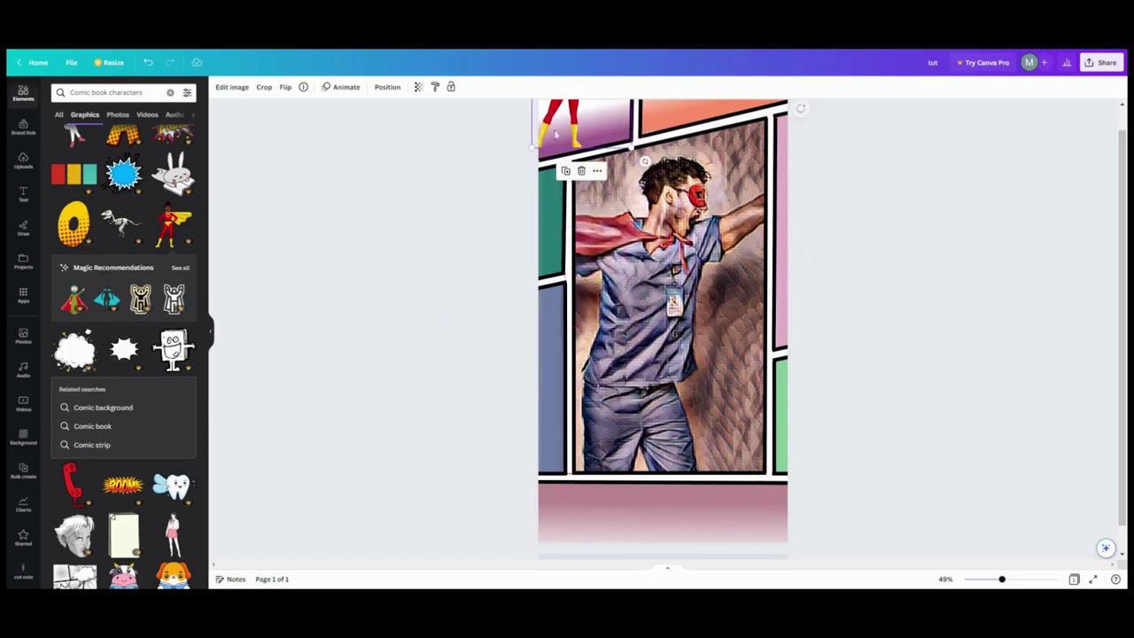
- Try the yellow dotted graphic over the page's lower right corner, and delete it
scroll(106, 446, down, 3)
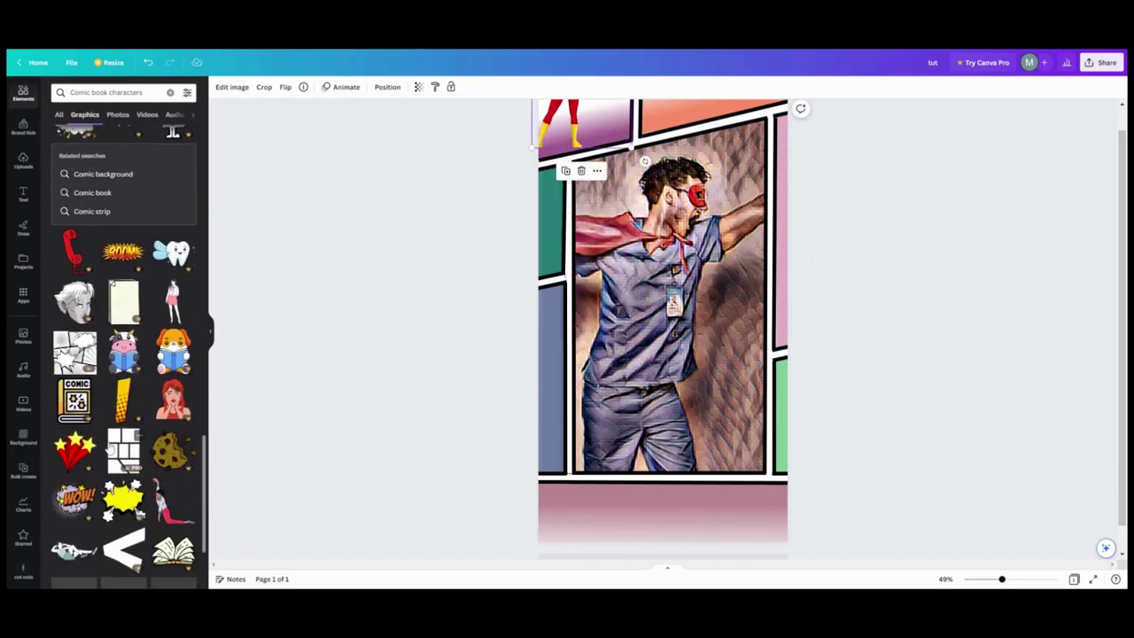
click(121, 404)
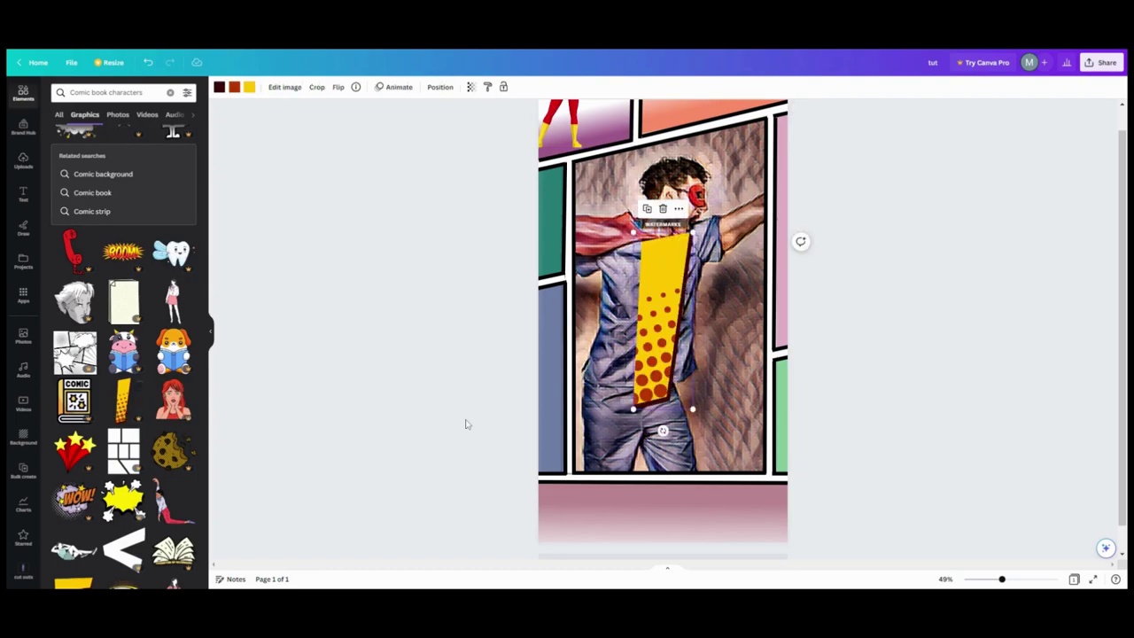
drag(651, 372, 759, 512)
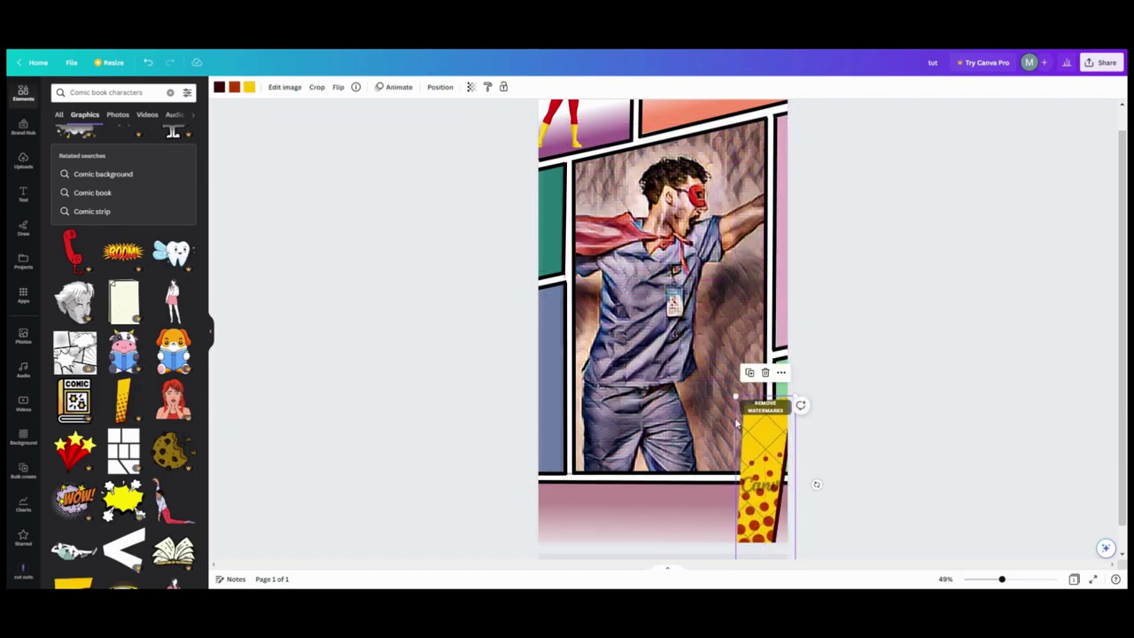
click(766, 372)
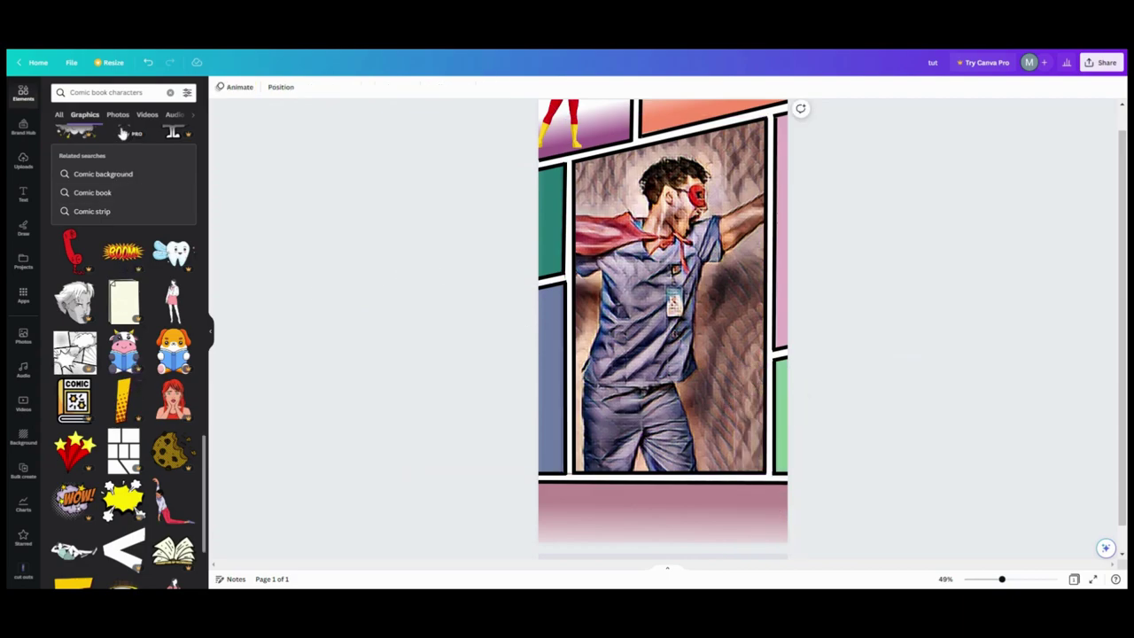
- Search the graphics for "cartoon" and place the smiling round waffle character in the pink gradient panel below the photo
drag(145, 92, 139, 92)
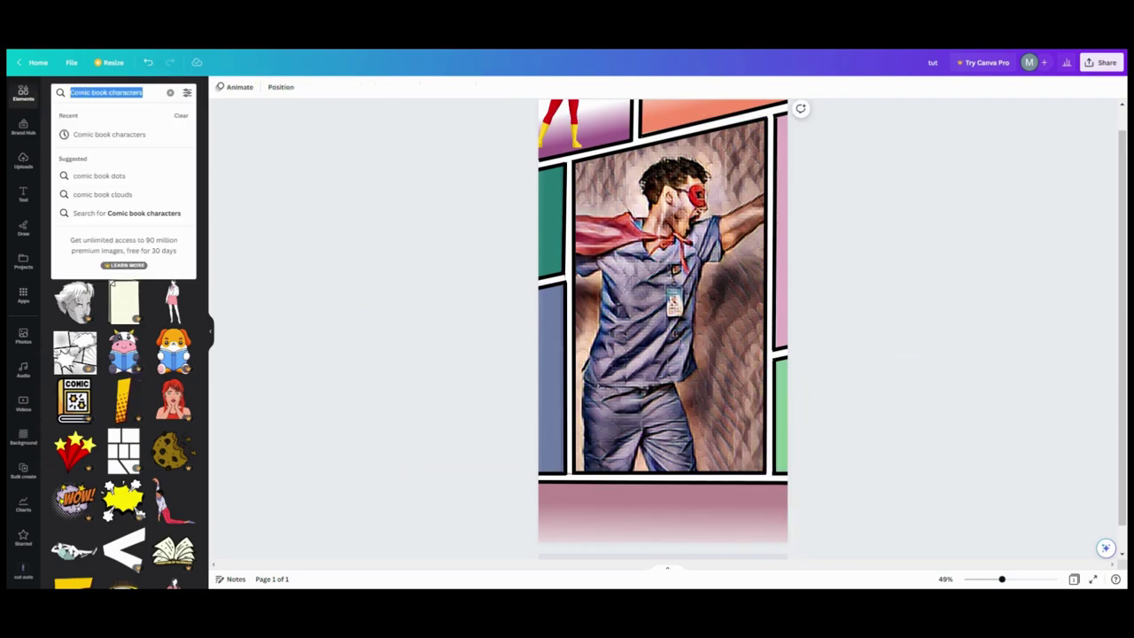
text(cartoon)
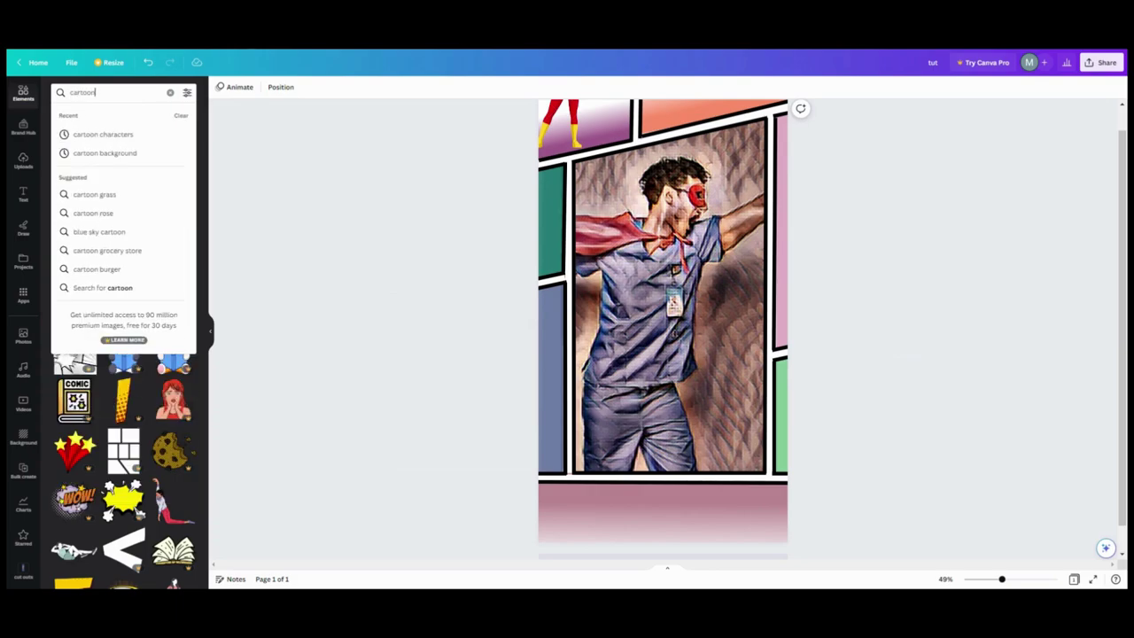
key(Return)
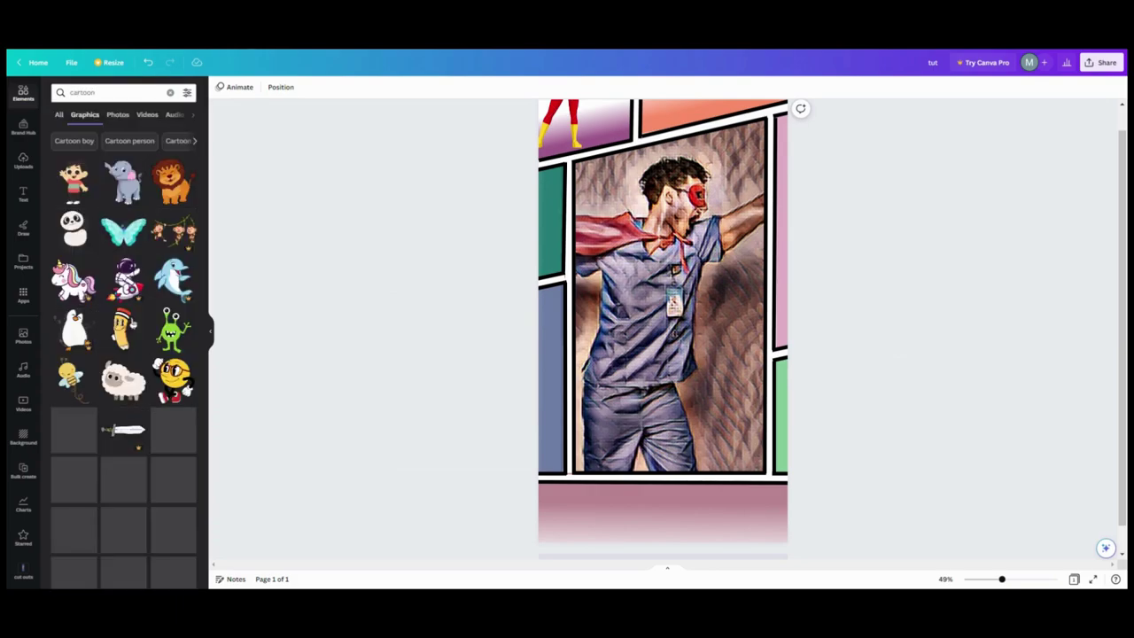
scroll(115, 337, down, 5)
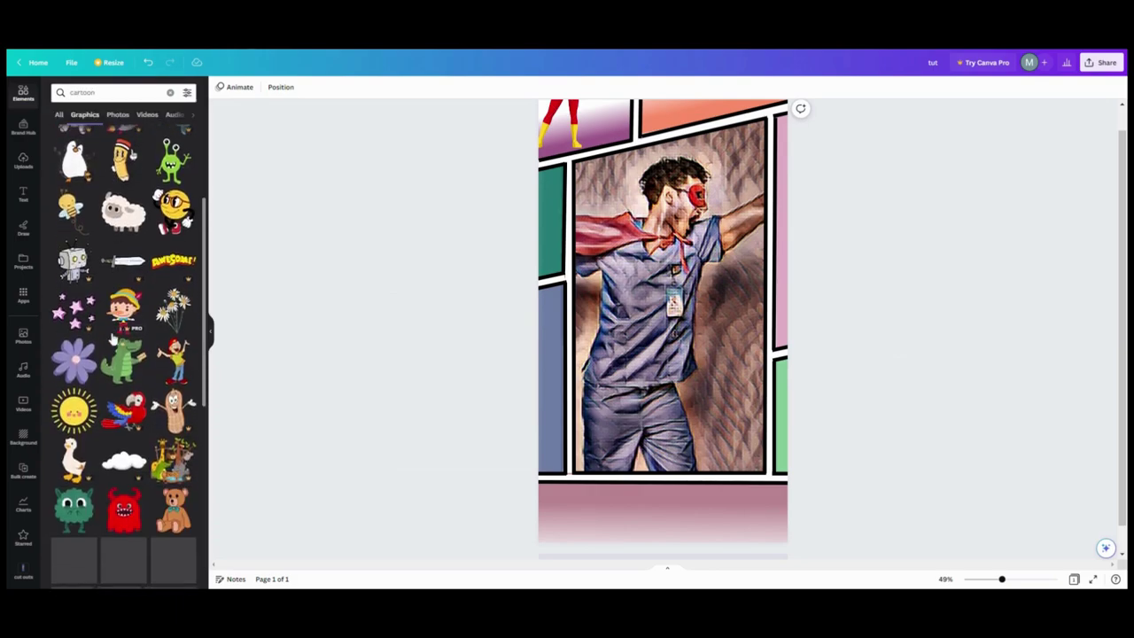
scroll(113, 340, down, 6)
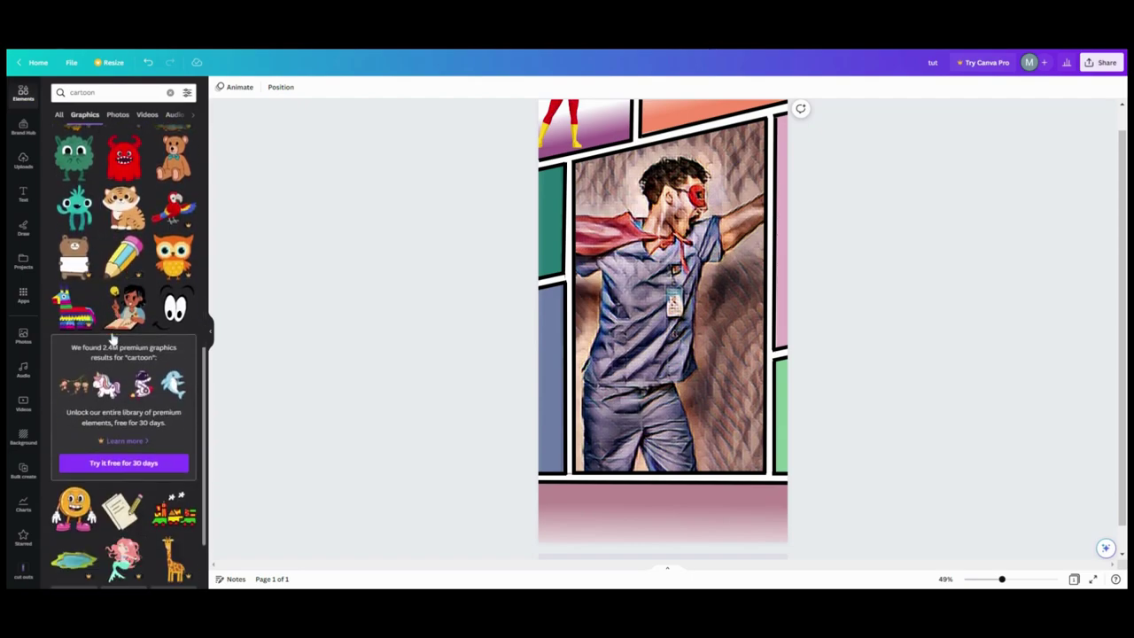
scroll(112, 338, down, 2)
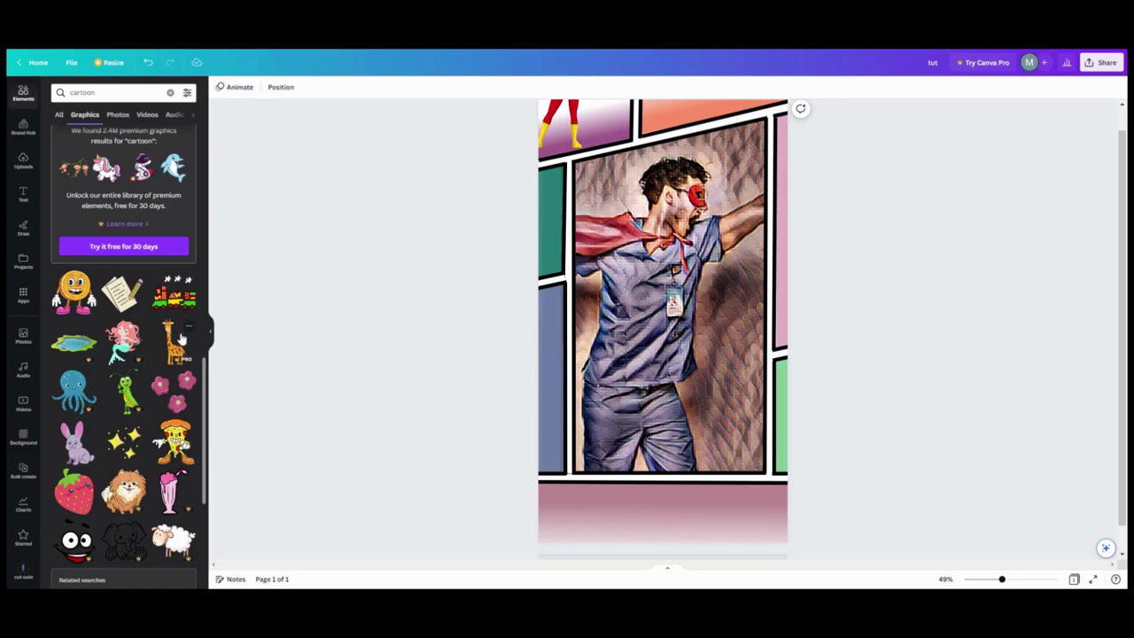
click(75, 292)
drag(663, 319, 621, 536)
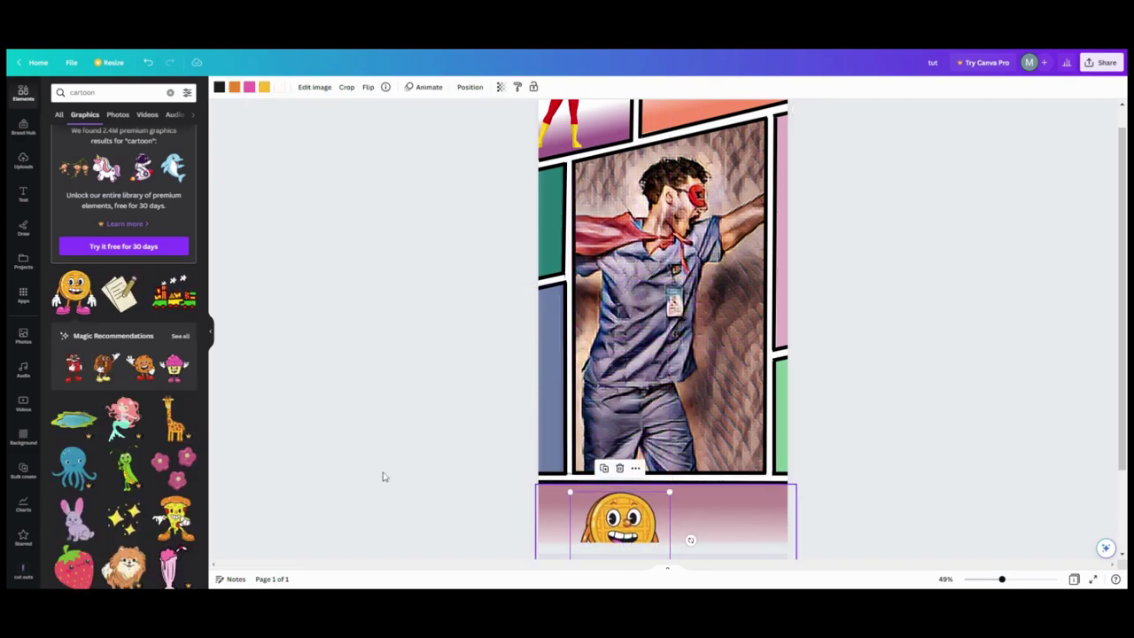
- Add the yellow rocket graphic from the cartoon results and place it over the page's right edge in the green panel
scroll(151, 469, down, 4)
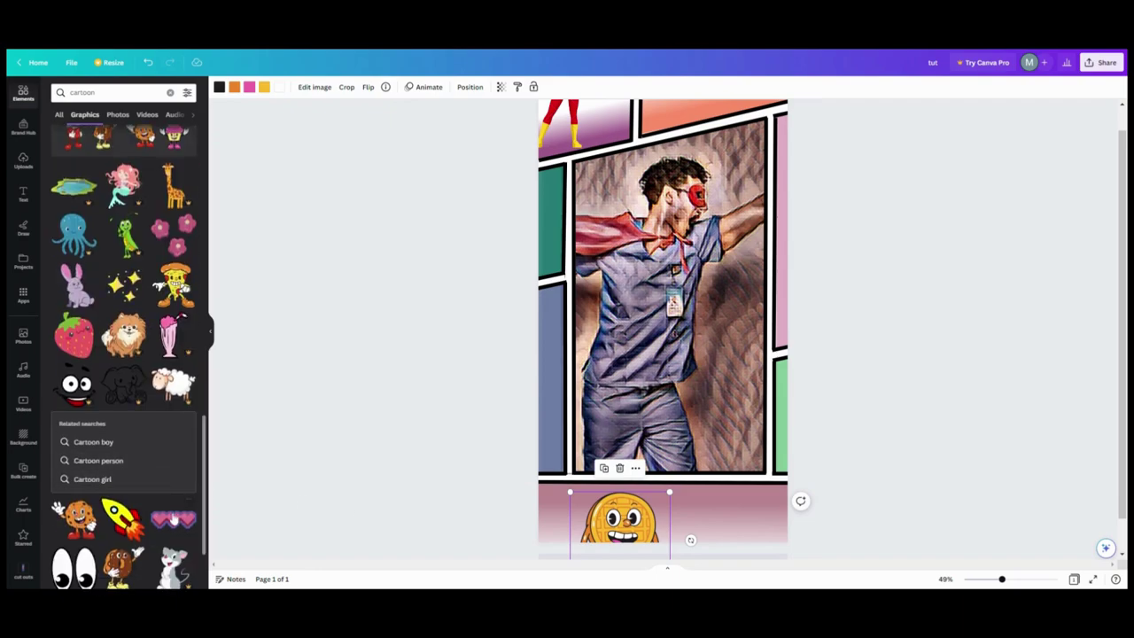
scroll(151, 474, down, 1)
click(121, 461)
drag(671, 317, 825, 406)
scroll(197, 407, down, 2)
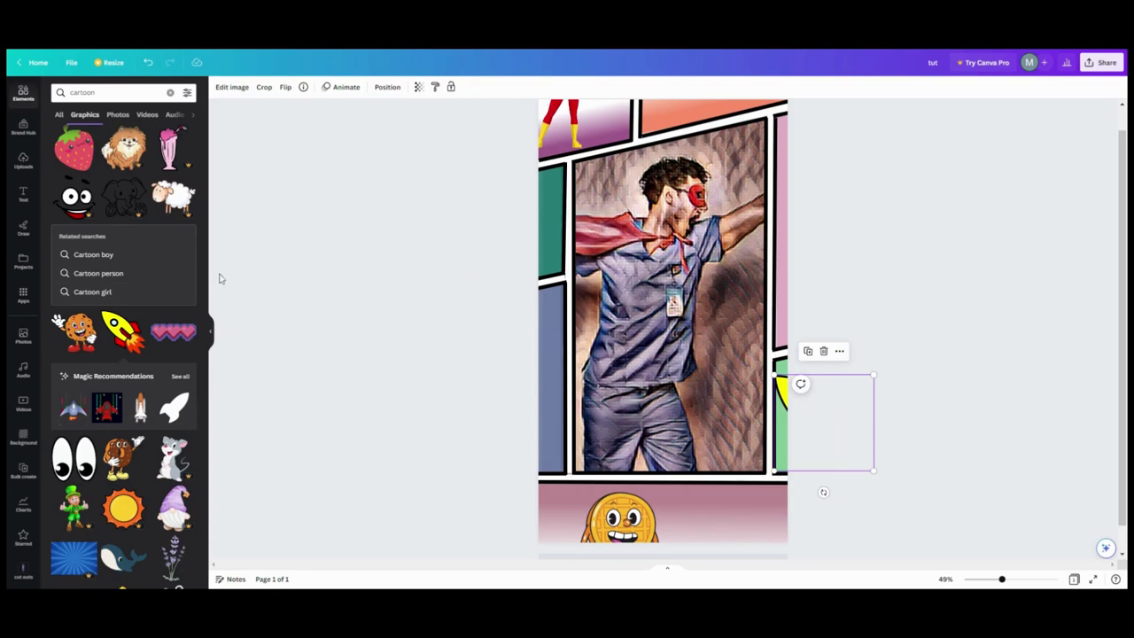
- Add the white comic script box from the recently used elements and place it in the lower right corner of the superhero photo
click(22, 95)
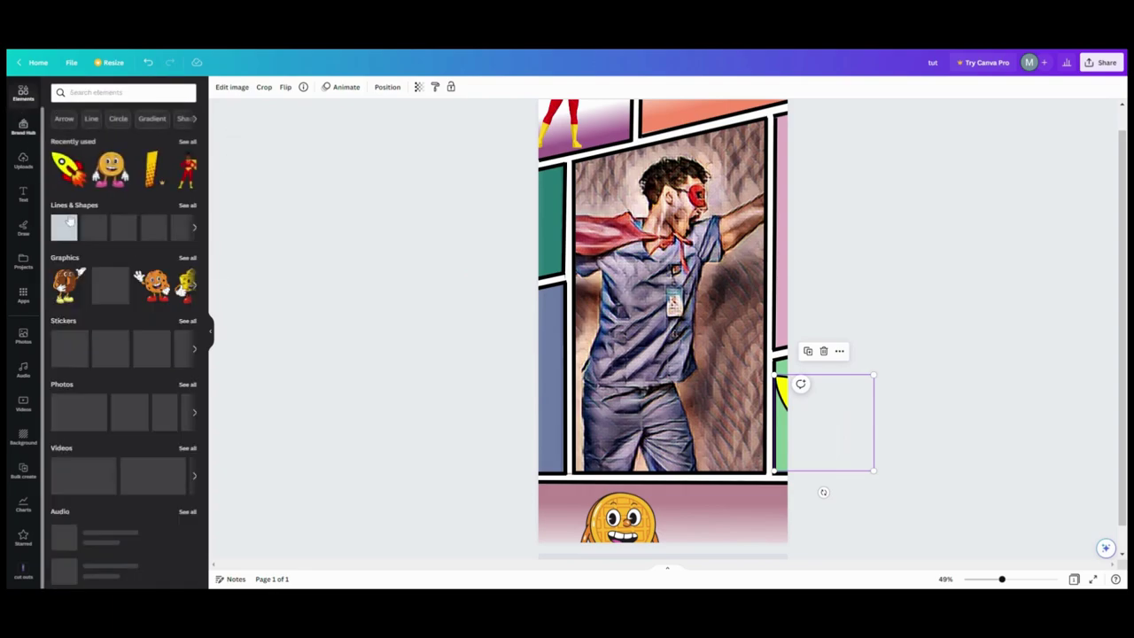
click(187, 141)
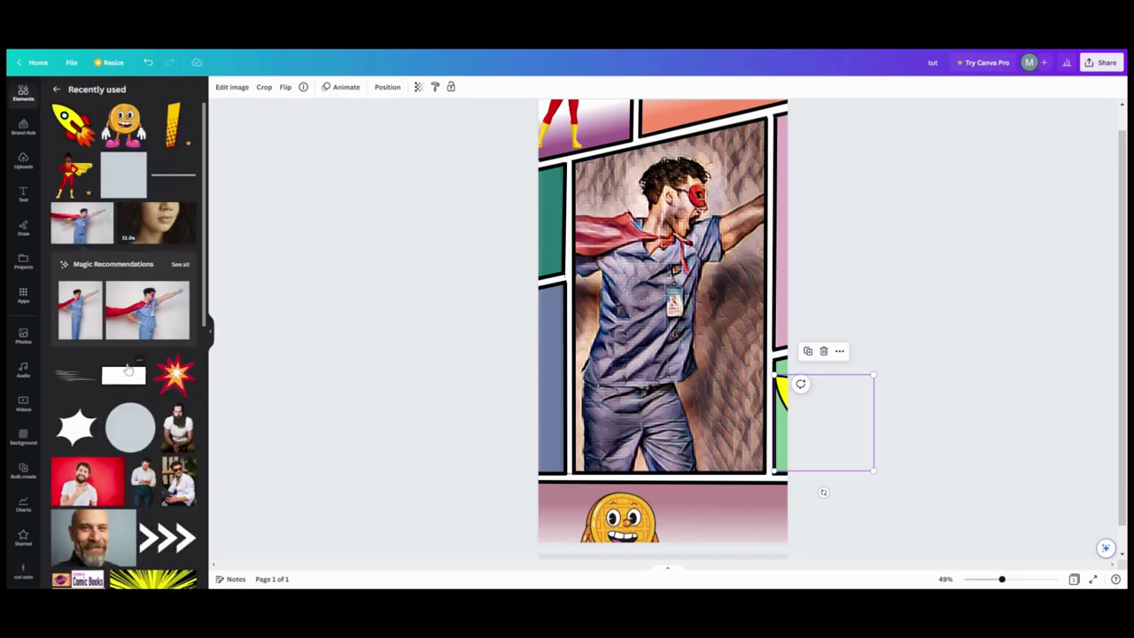
click(139, 363)
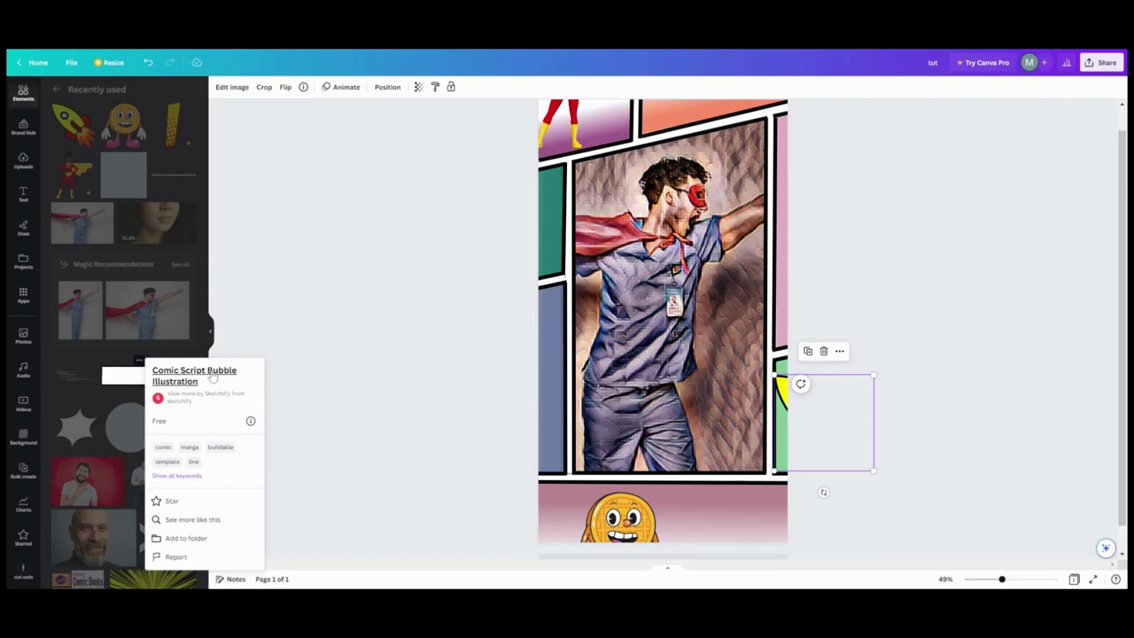
click(124, 379)
click(124, 380)
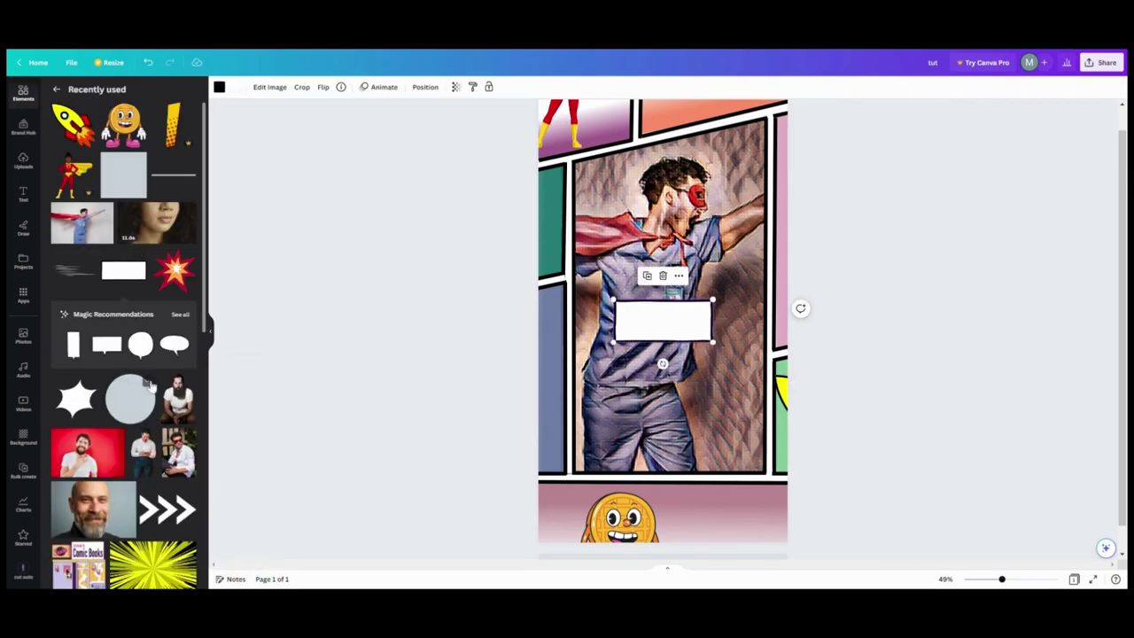
drag(678, 317, 729, 429)
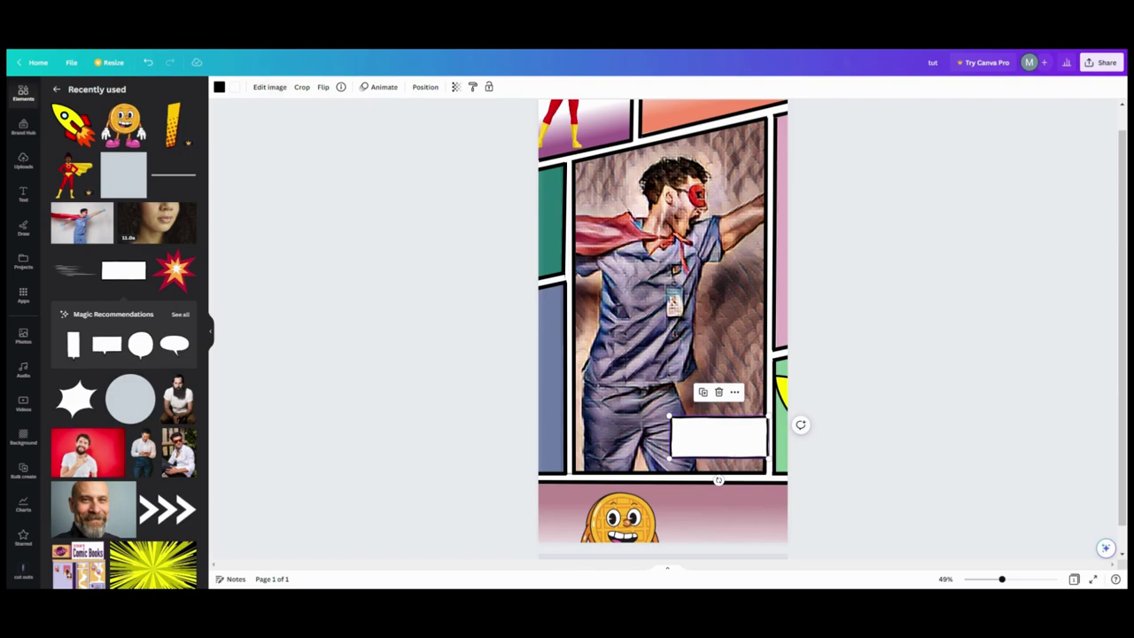
- Add a body text box and move it onto the white script box
click(23, 195)
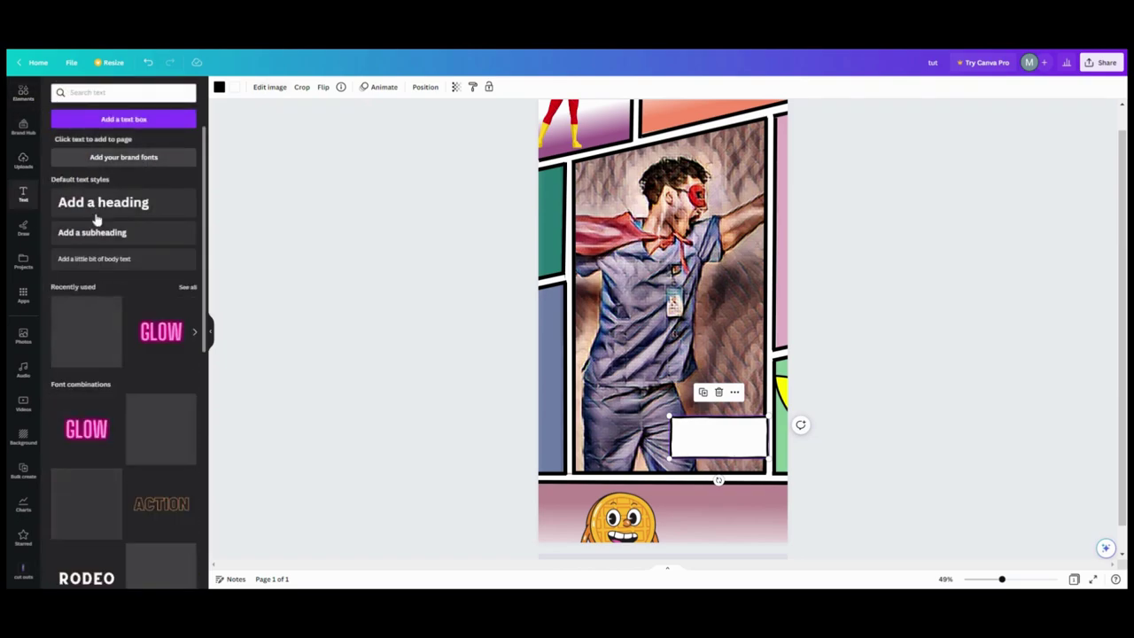
click(119, 263)
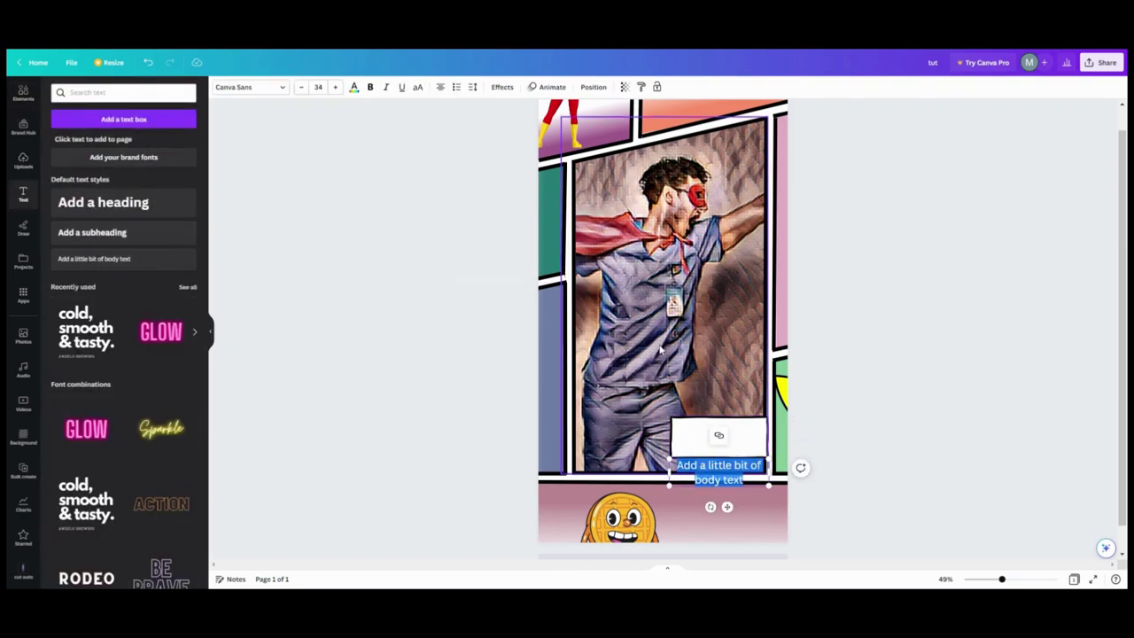
click(709, 461)
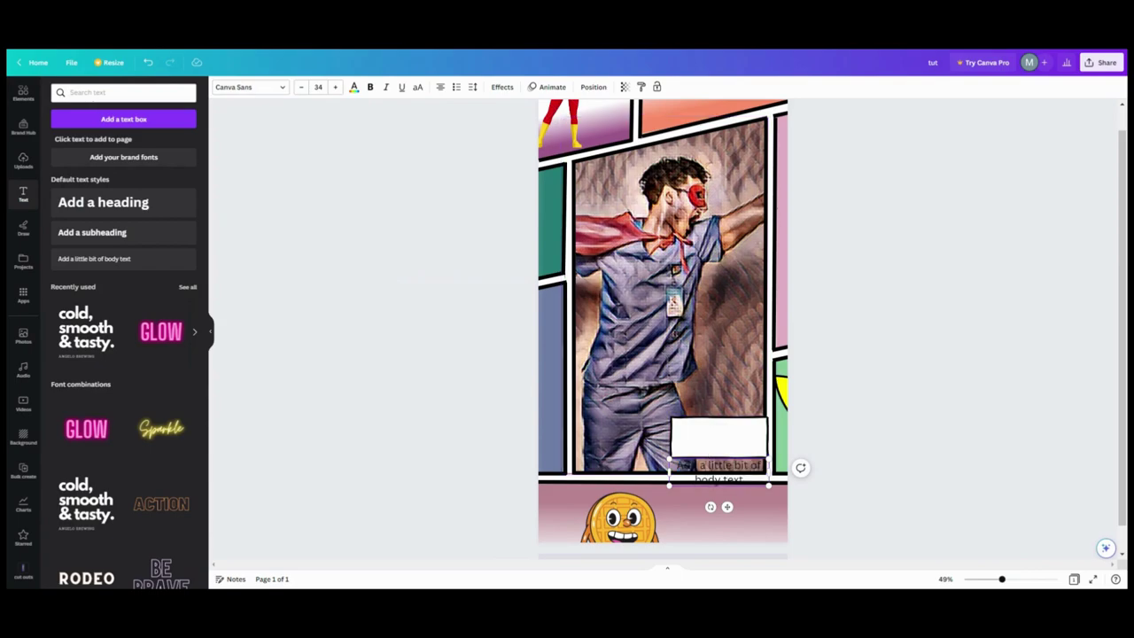
drag(726, 507, 722, 480)
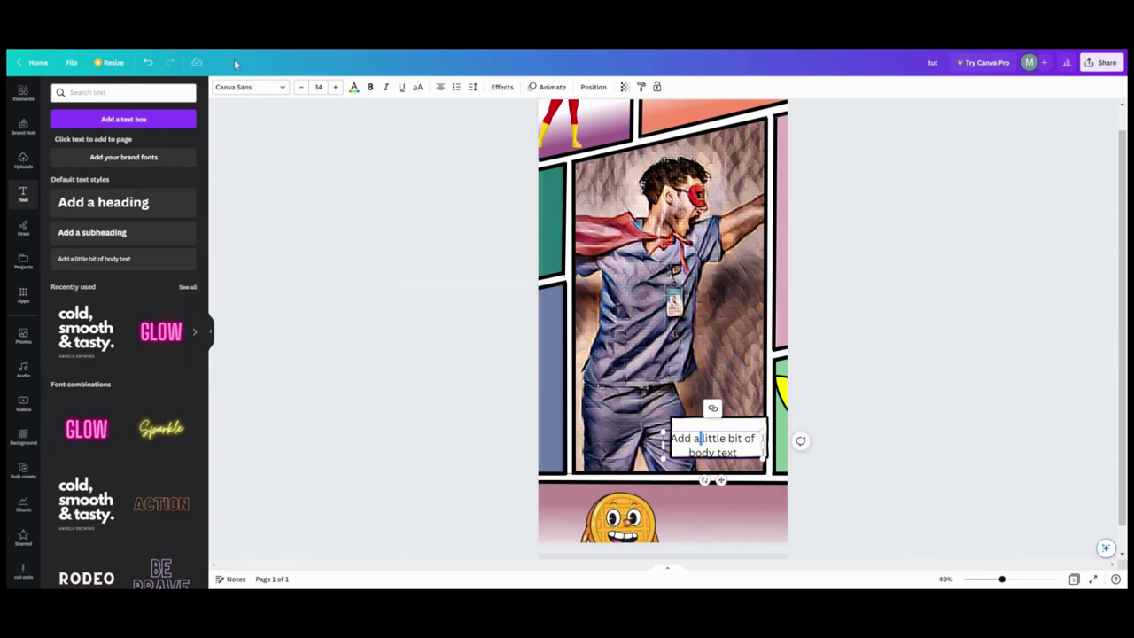
- Set the body text's font to Ananias and scale and position it to fit inside the white script box
click(279, 89)
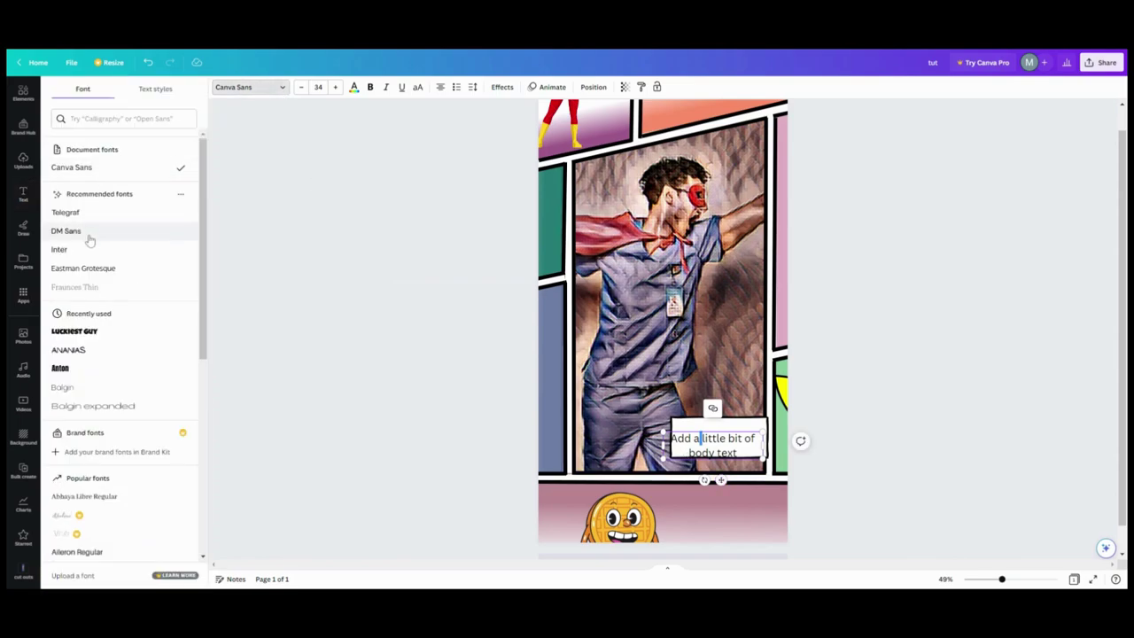
click(82, 356)
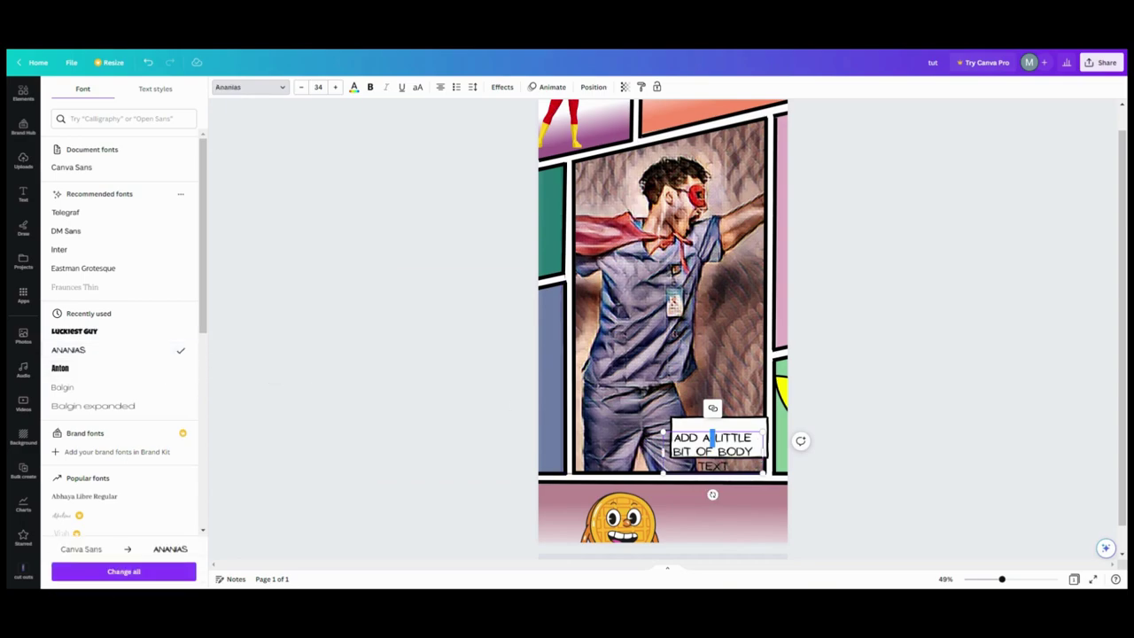
drag(663, 431, 679, 438)
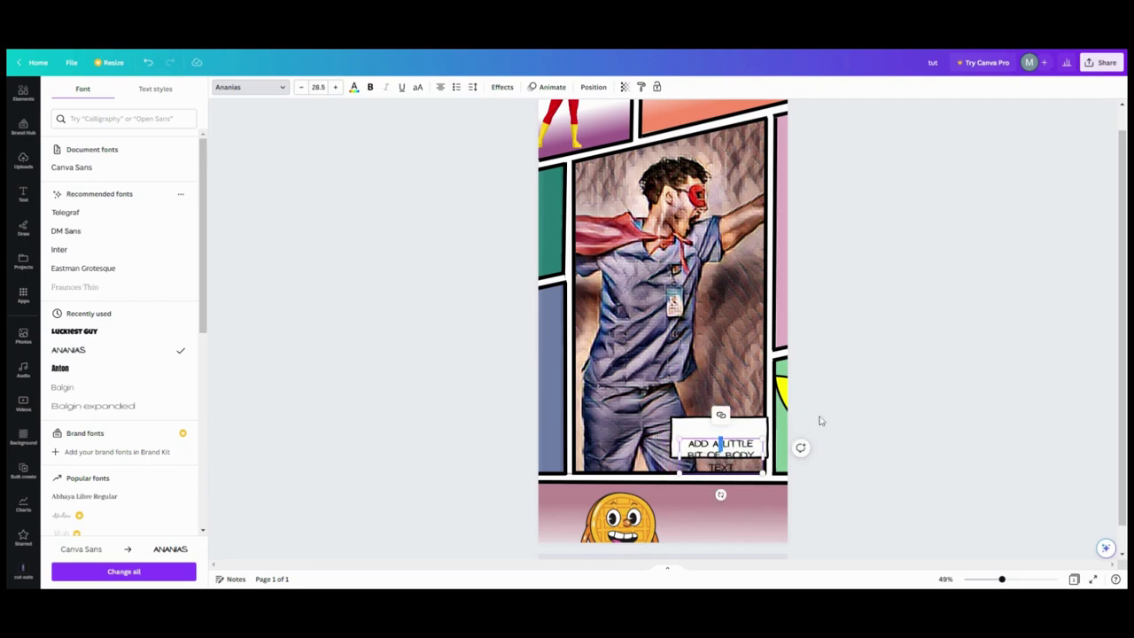
click(731, 438)
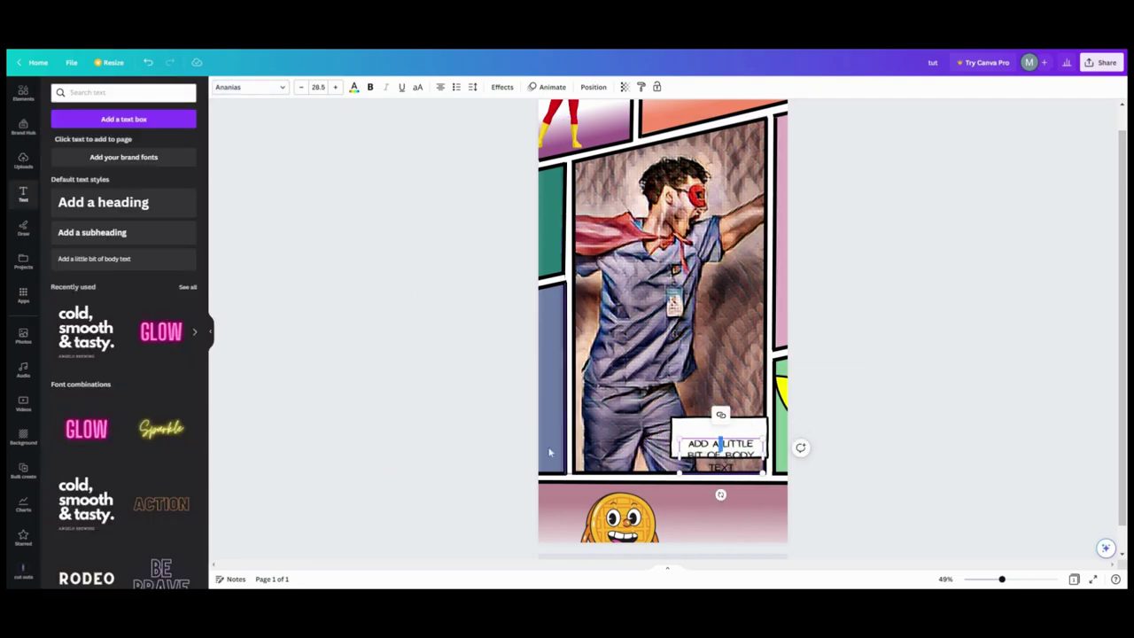
click(485, 442)
click(700, 450)
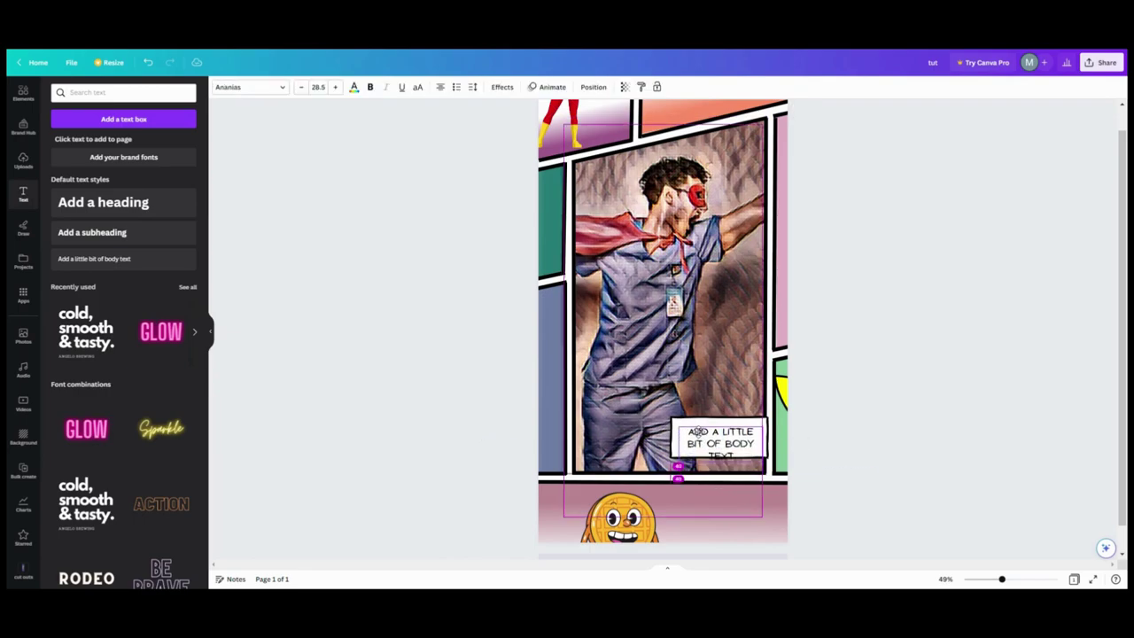
click(419, 429)
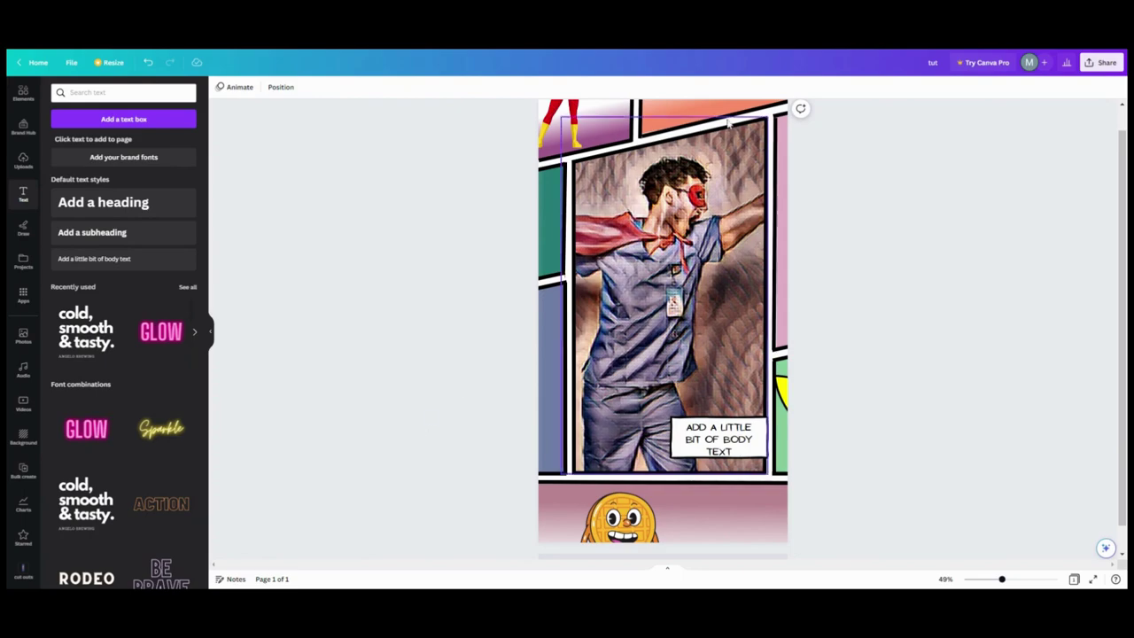
- Delete the superhero photo and add the uploaded 14.5 s video of two dogs on a green floor
click(726, 230)
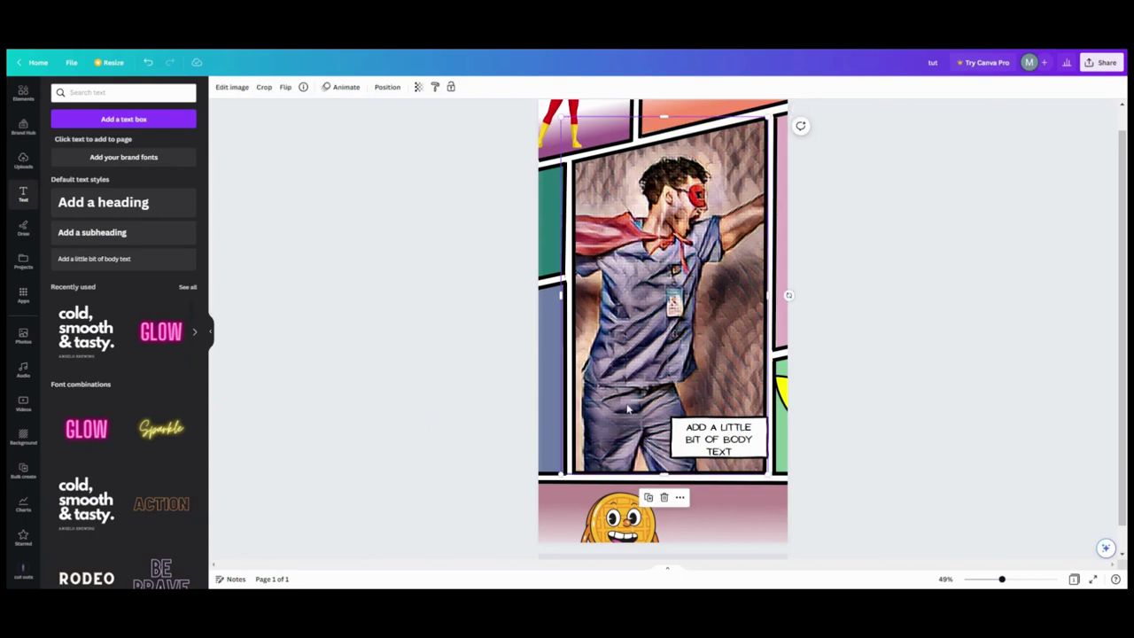
click(666, 498)
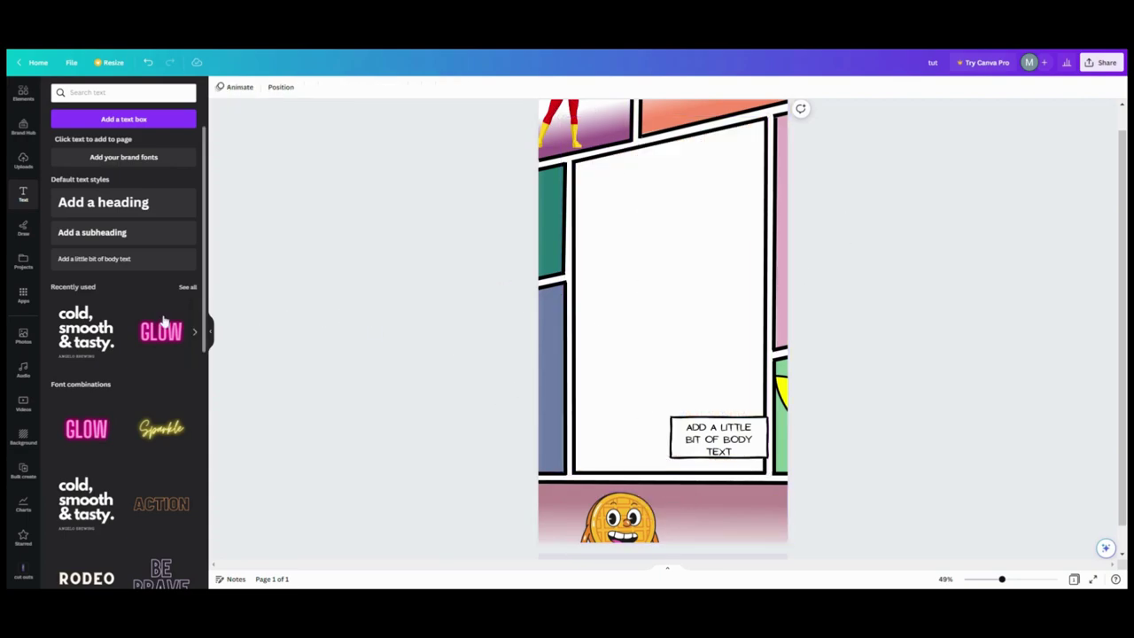
click(24, 163)
scroll(98, 309, down, 5)
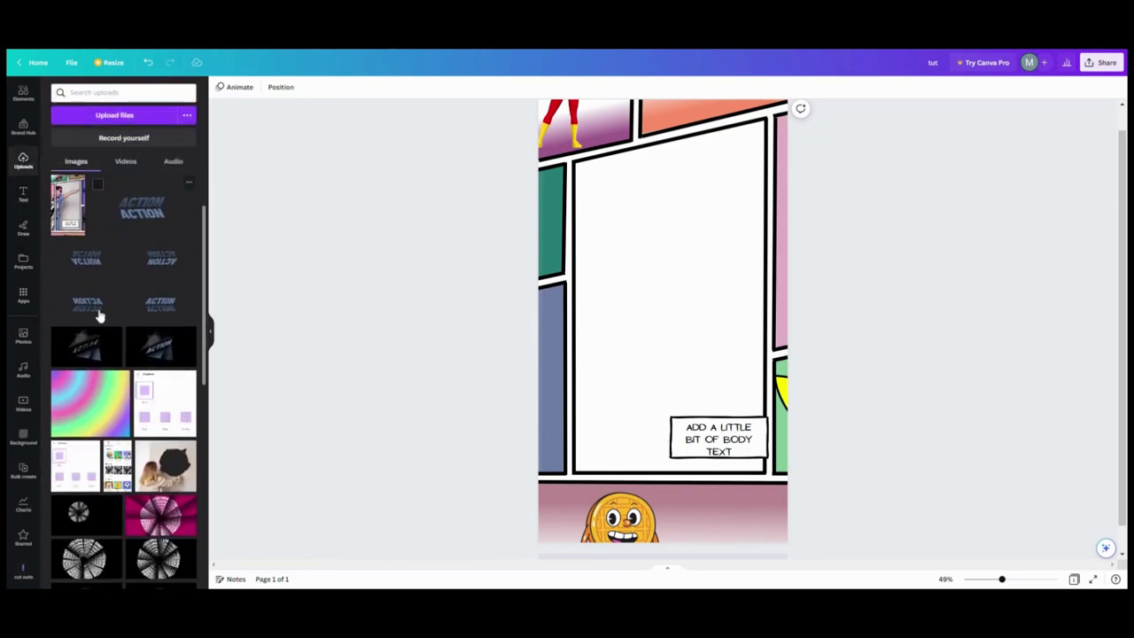
click(126, 163)
scroll(108, 258, down, 10)
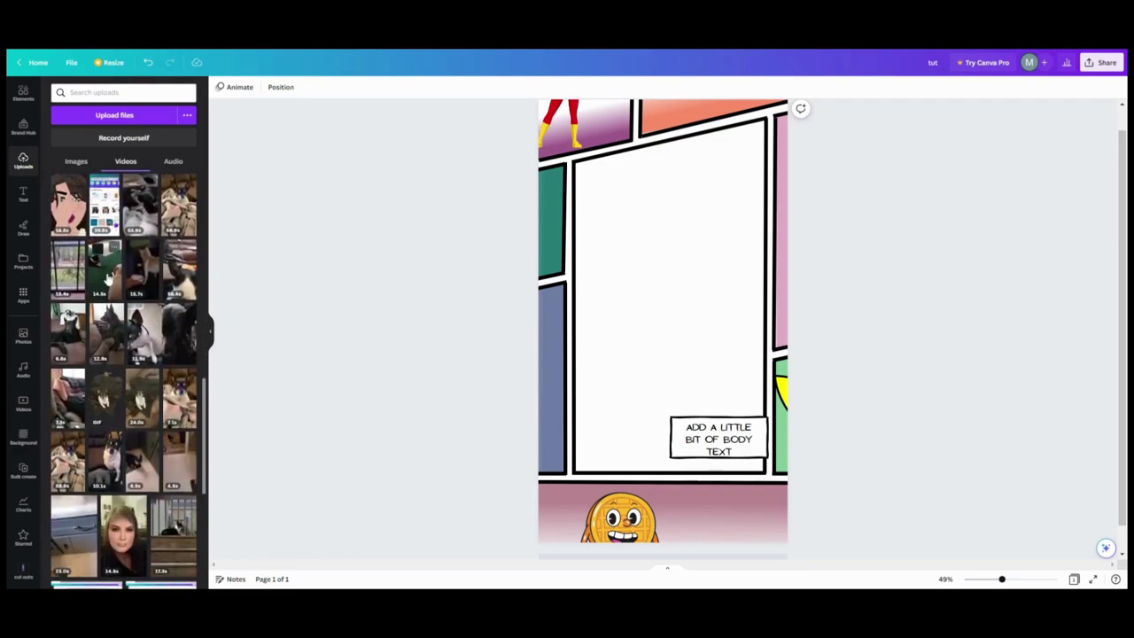
click(108, 279)
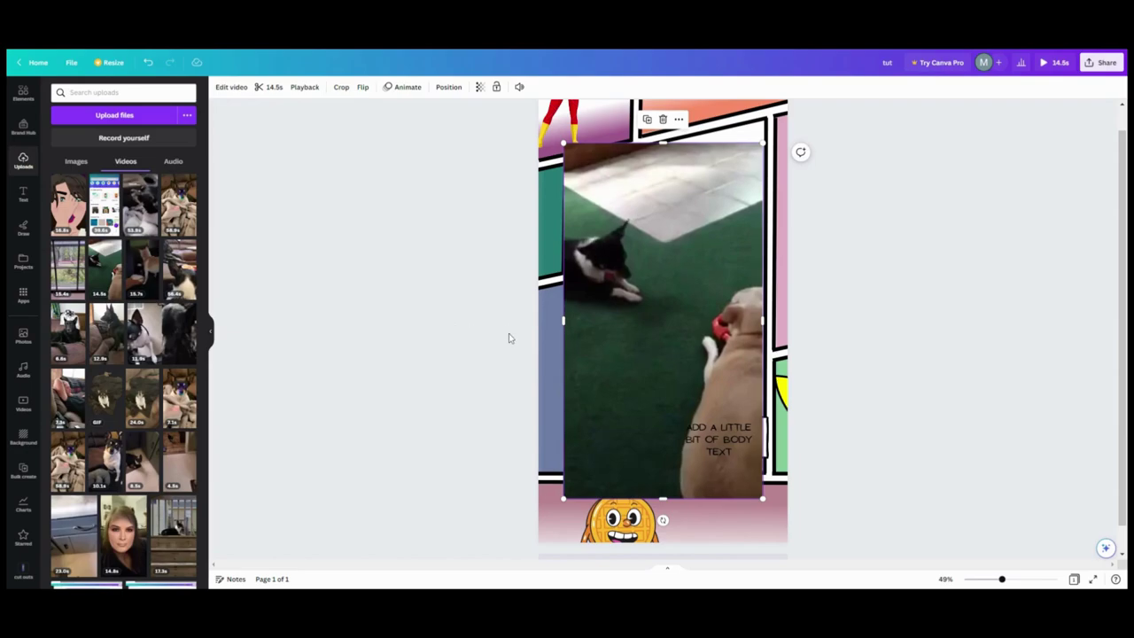
- Set the dog video as the page background
click(678, 119)
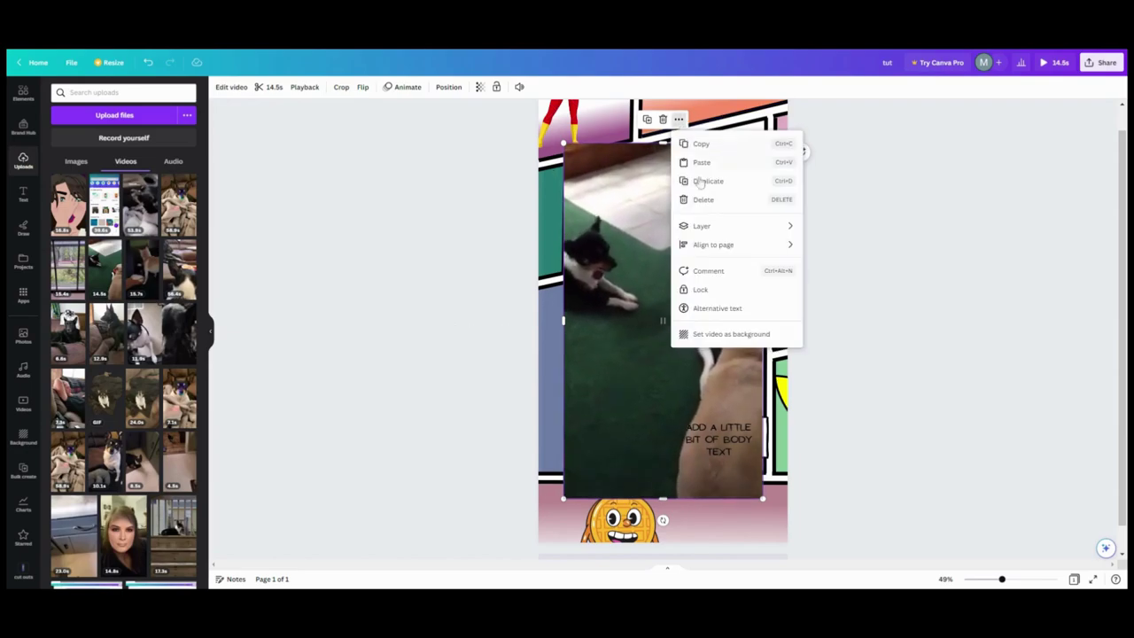
click(744, 336)
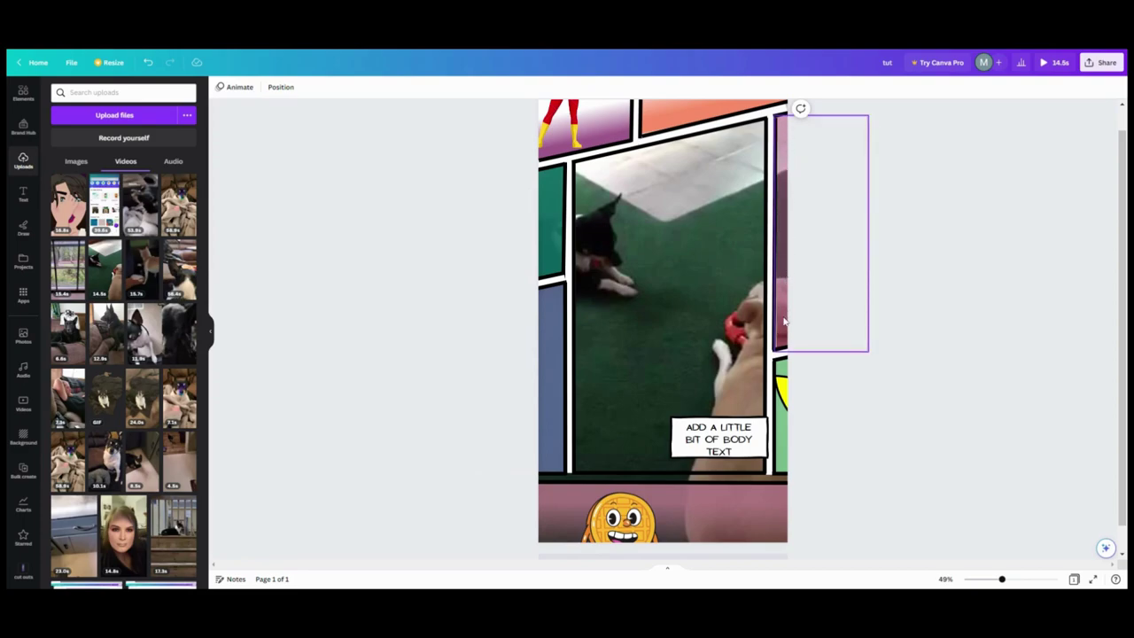
drag(381, 281, 562, 161)
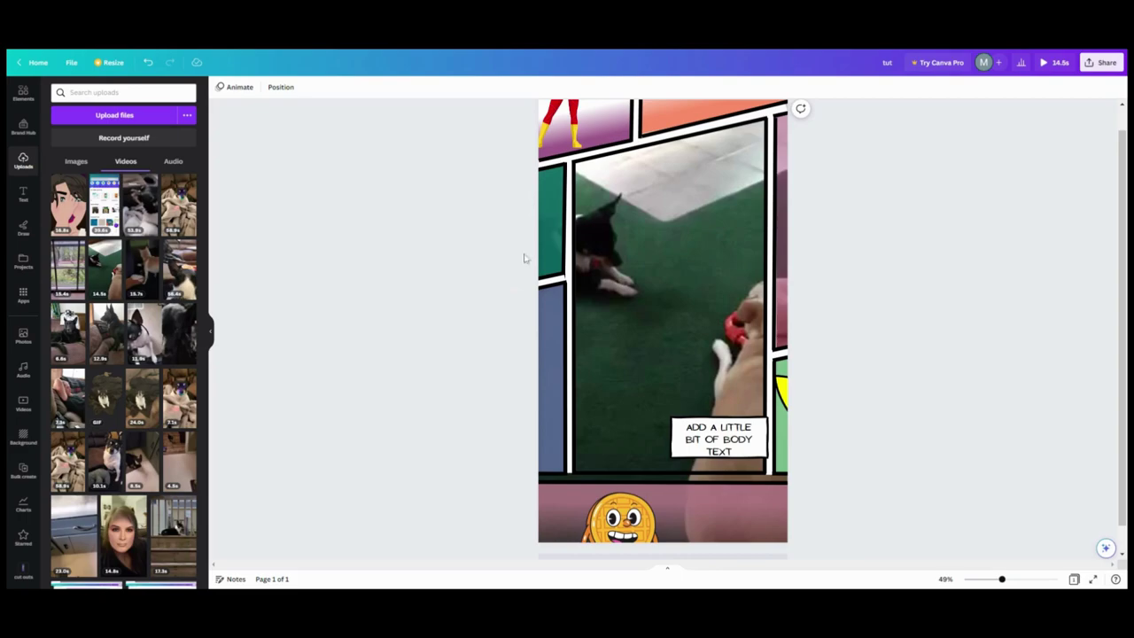